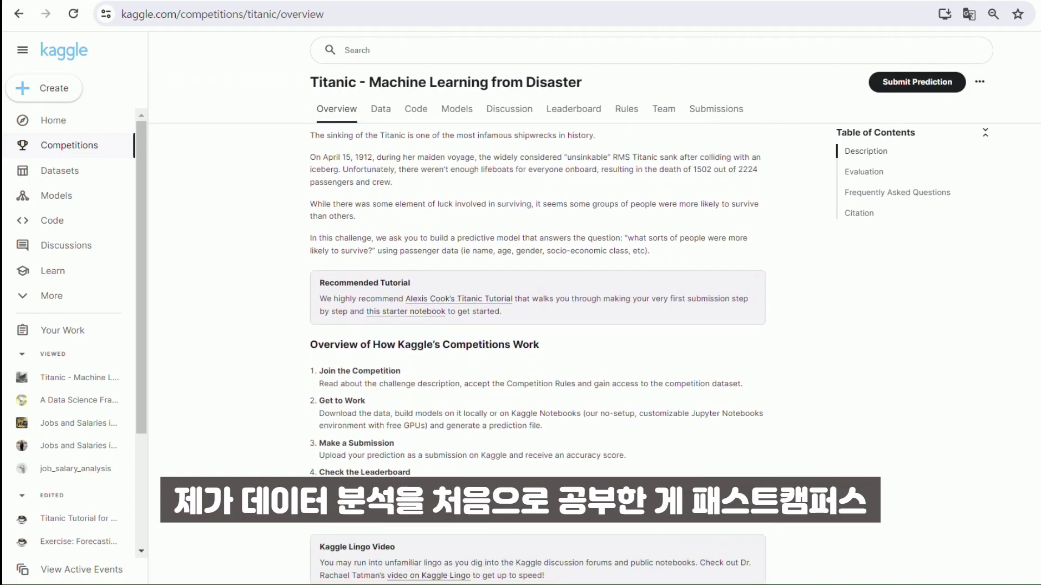
- Return to the start of the Titanic competition overview and highlight the title "Titanic - Machine Learning from Disaster"
scroll(537, 352, up, 10)
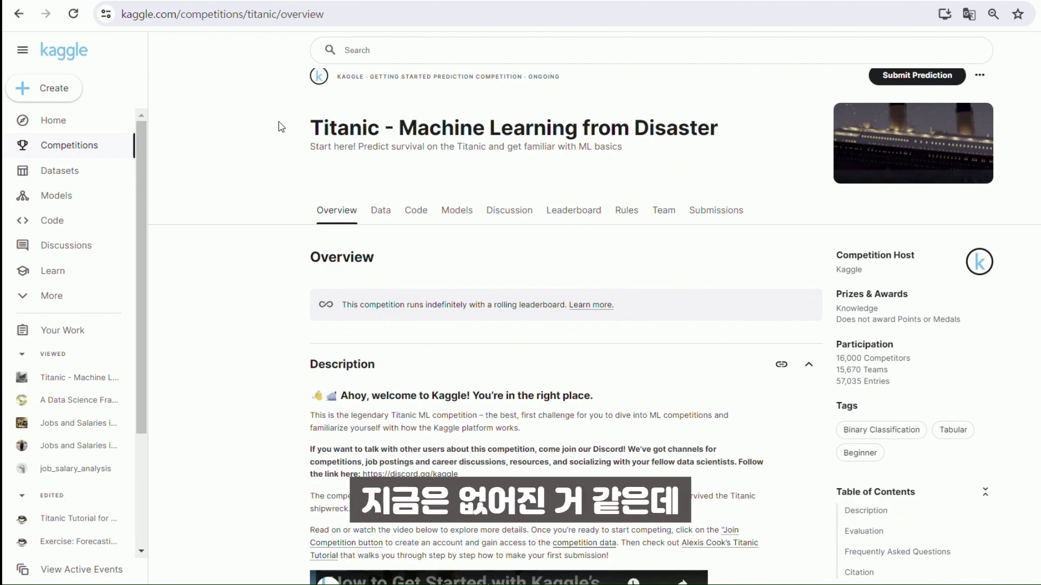
drag(310, 128, 764, 129)
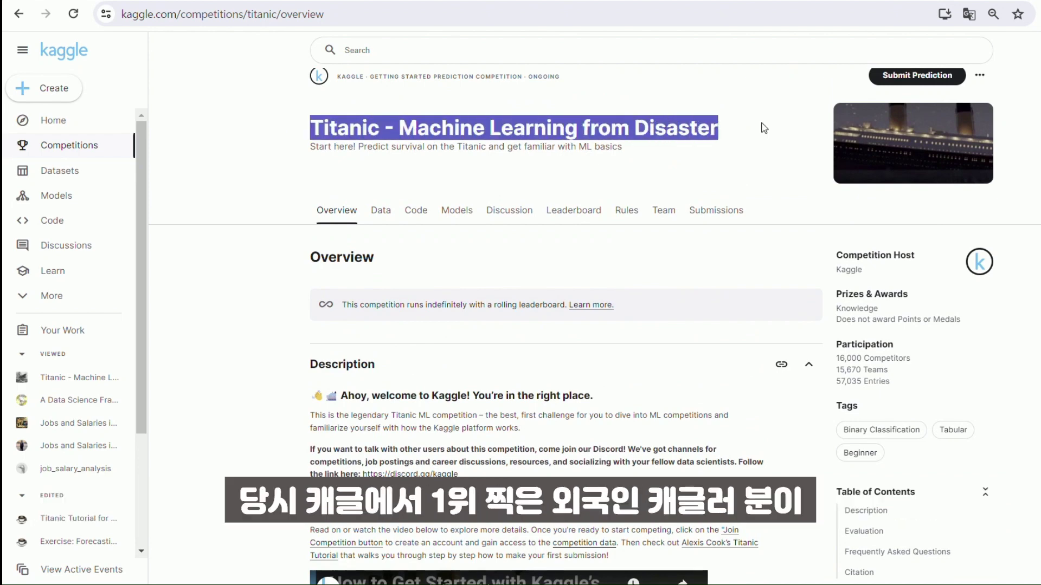
click(739, 172)
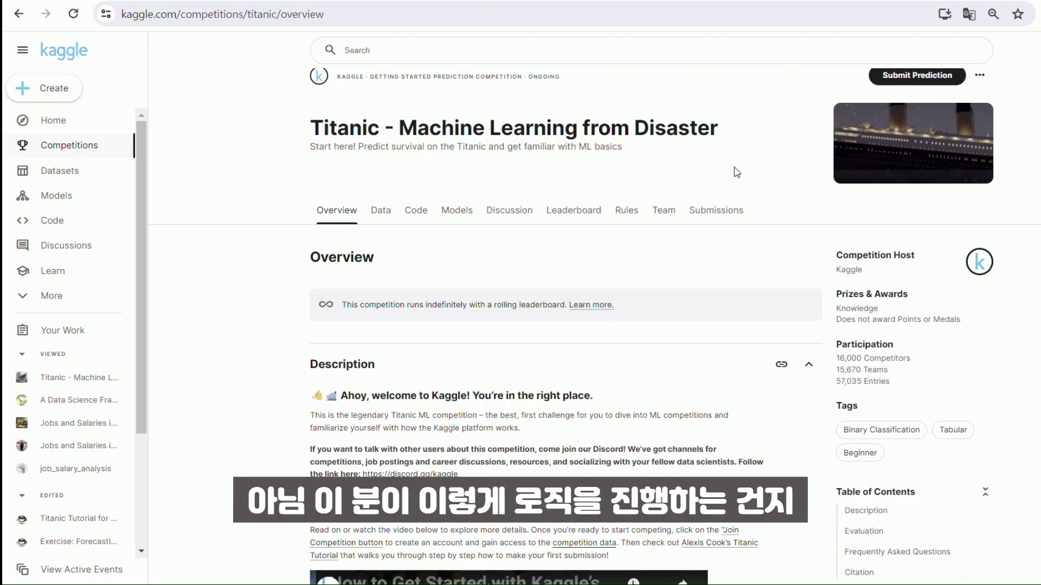
- Open the Titanic competition's notebook list and sort it by Most Votes
click(413, 211)
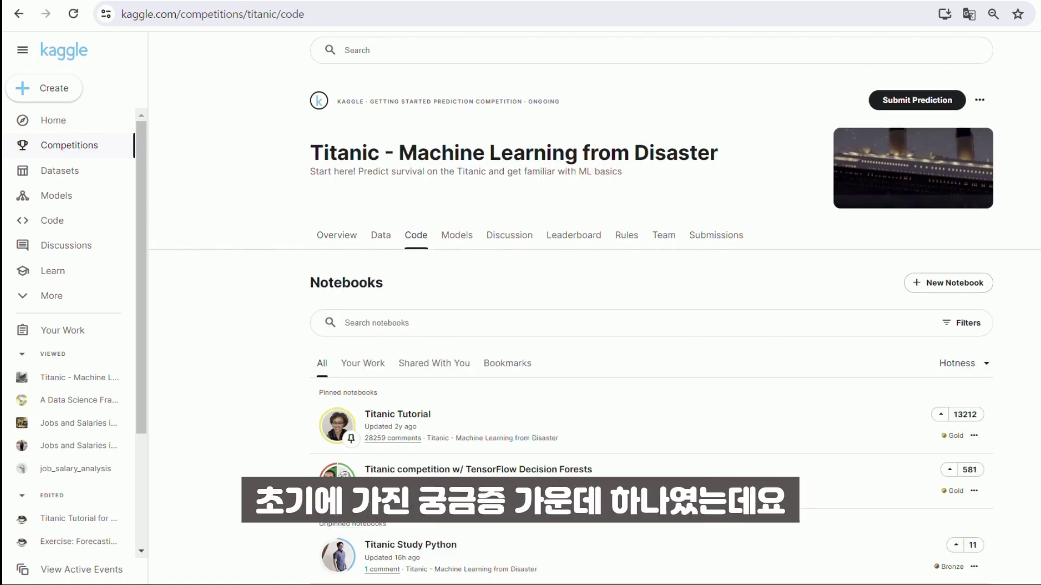
scroll(412, 218, down, 2)
scroll(976, 266, down, 2)
scroll(976, 267, up, 3)
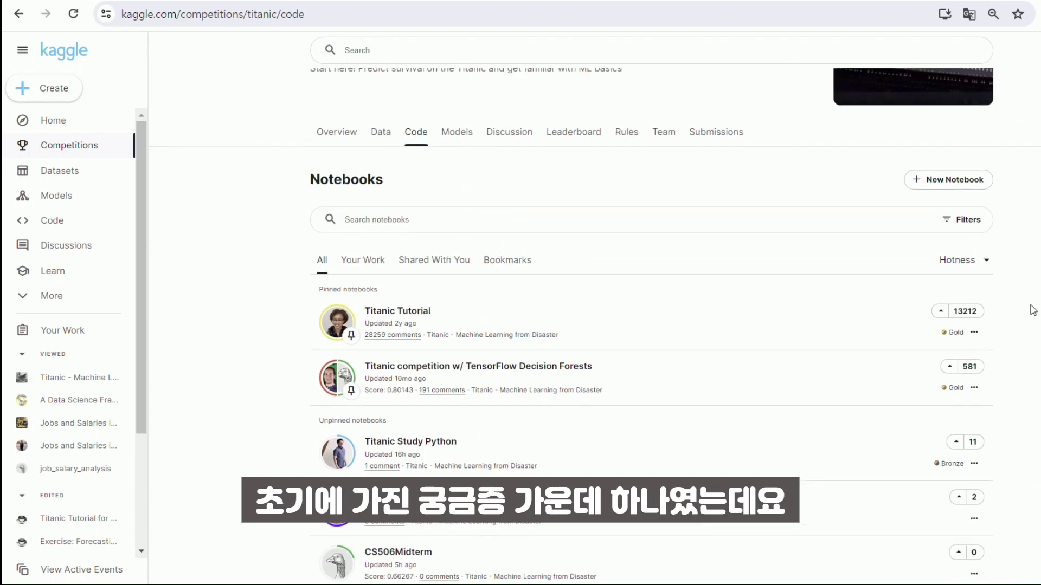
click(976, 263)
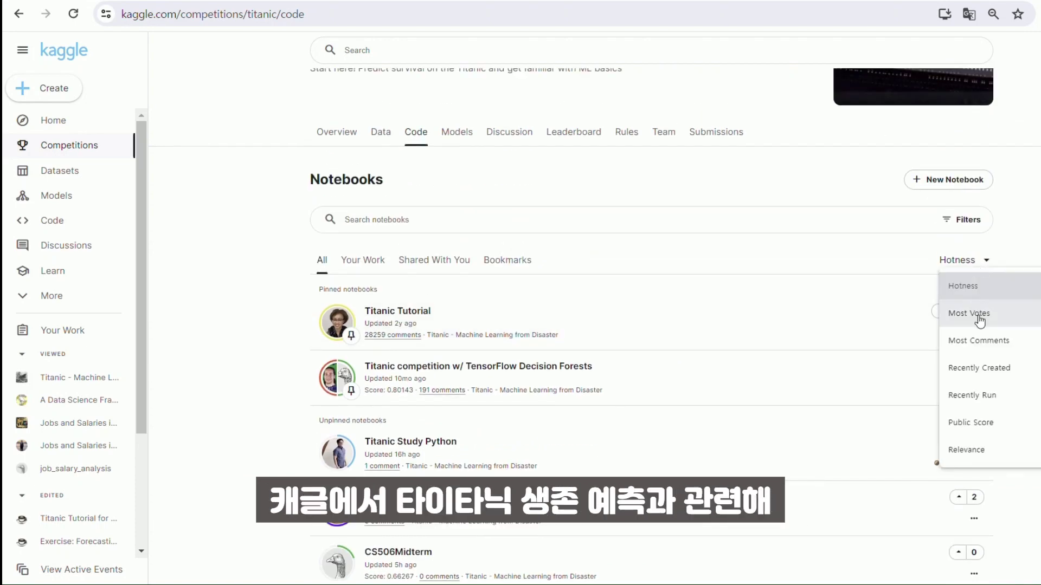
click(955, 310)
- Open the notebook "A Data Science Framework: To Achieve 99% Accuracy" from the unpinned notebooks
scroll(650, 352, down, 3)
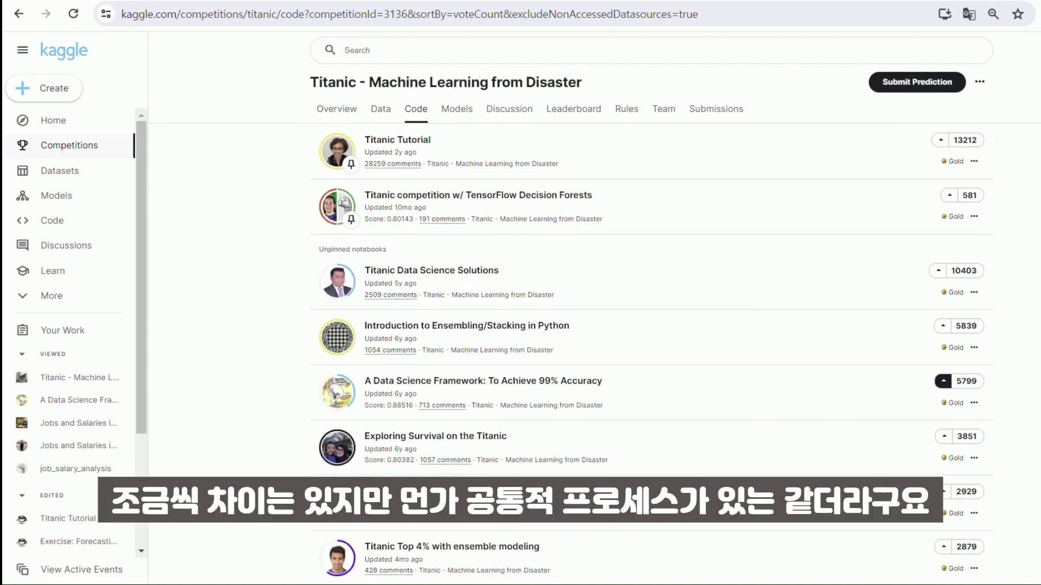
scroll(946, 361, down, 1)
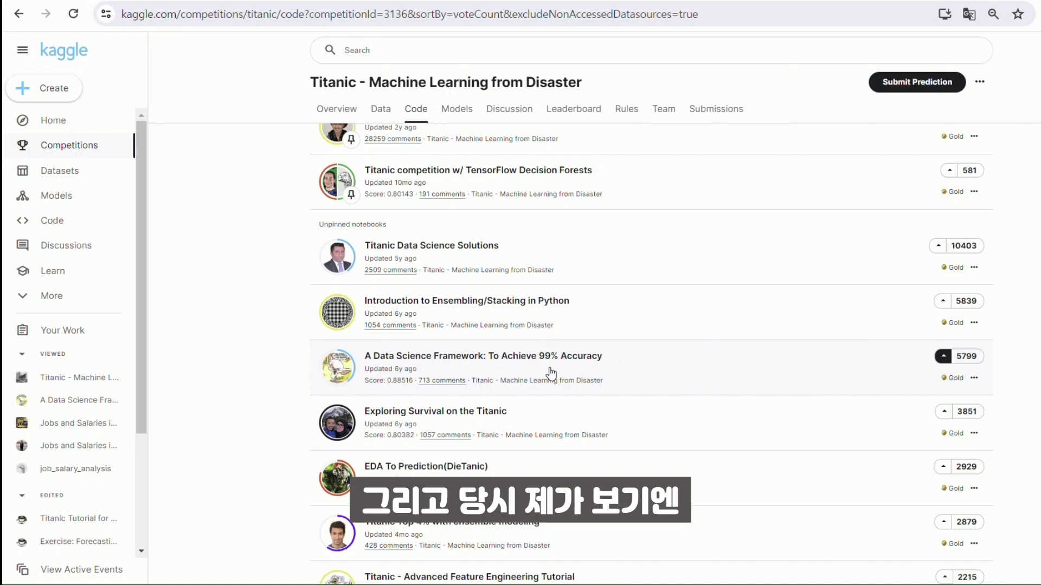
click(483, 375)
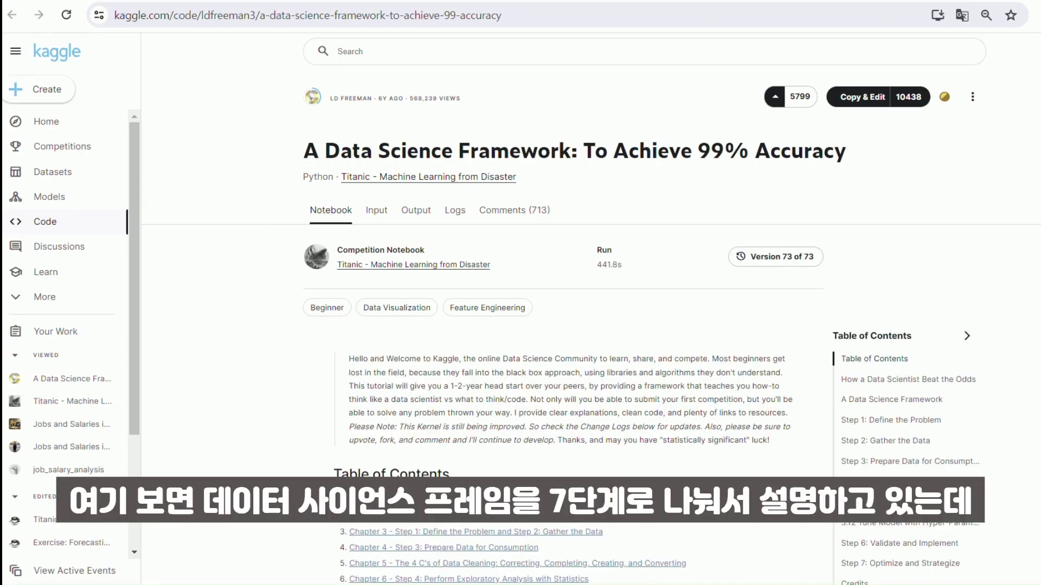
- Read the numbered workflow steps in the notebook's "A Data Science Framework" section, from defining the problem to optimizing and strategizing
scroll(564, 352, down, 15)
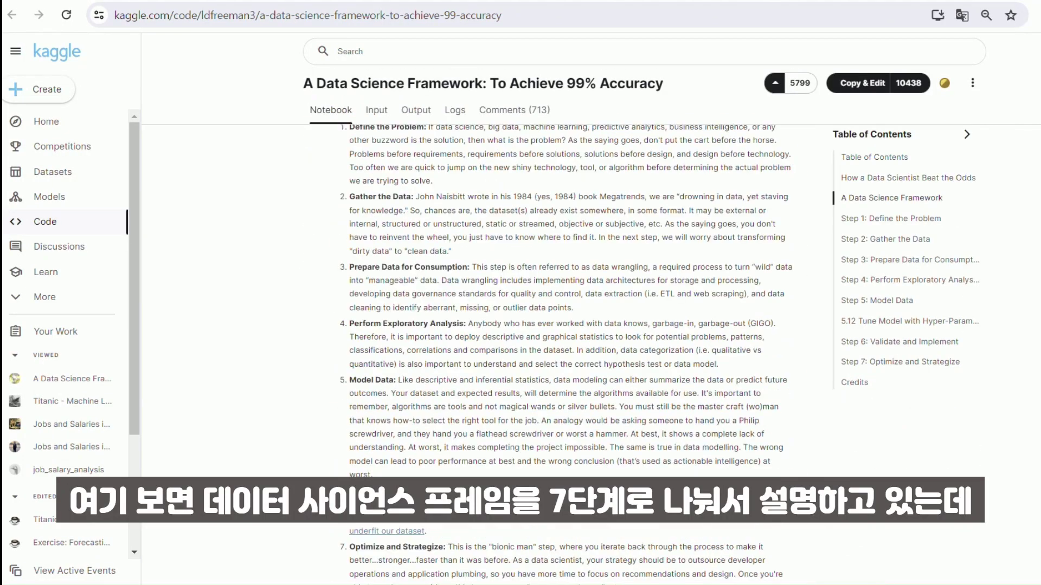
scroll(563, 353, up, 4)
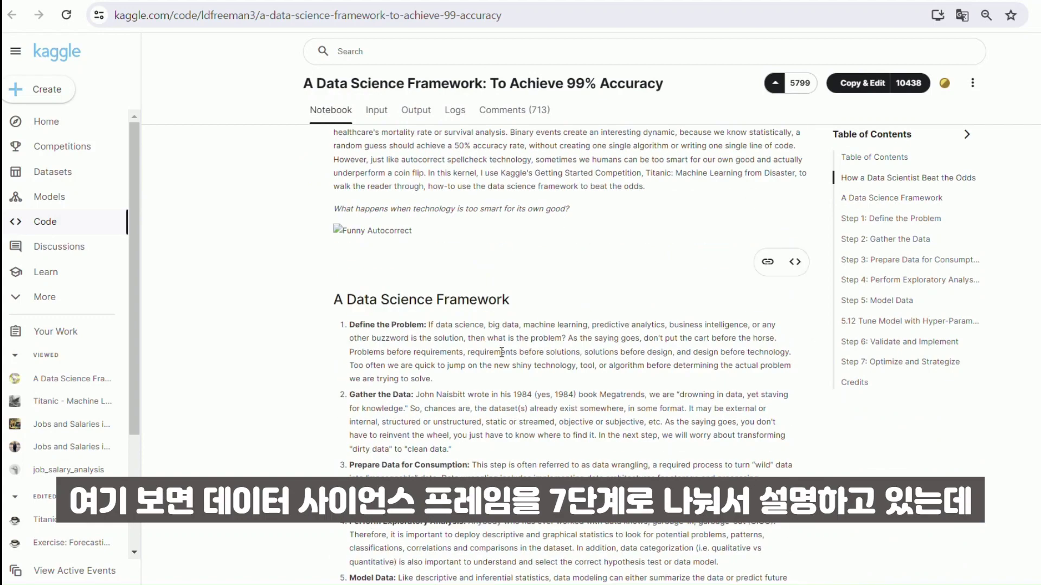
scroll(637, 419, down, 1)
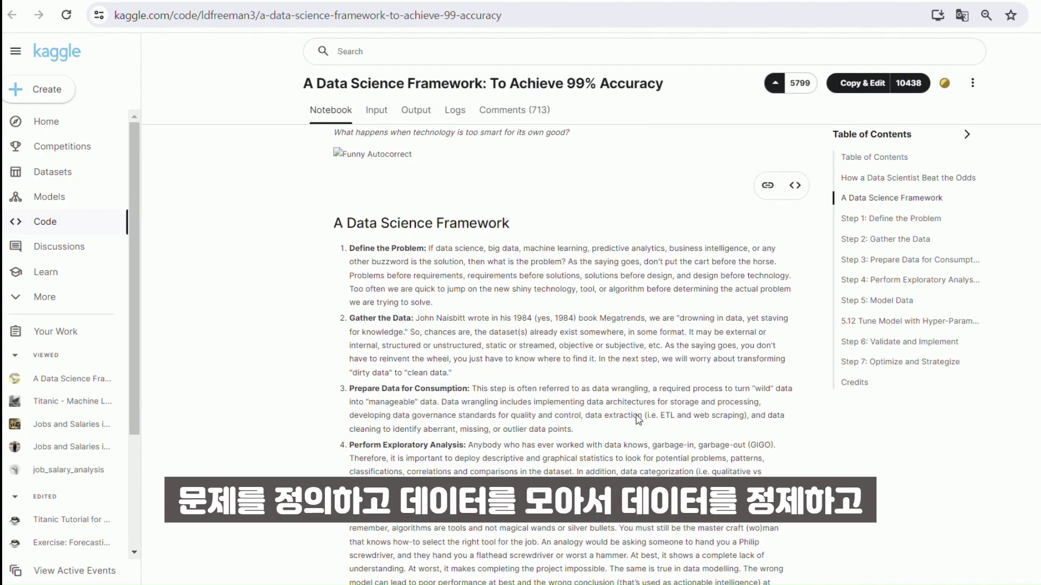
scroll(635, 418, down, 1)
scroll(637, 420, down, 1)
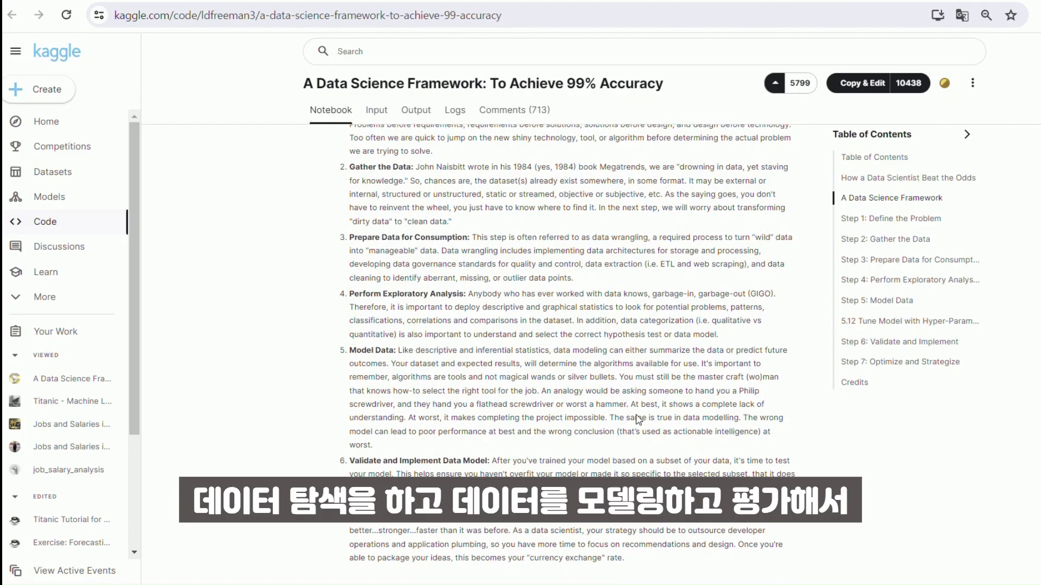
scroll(638, 419, up, 1)
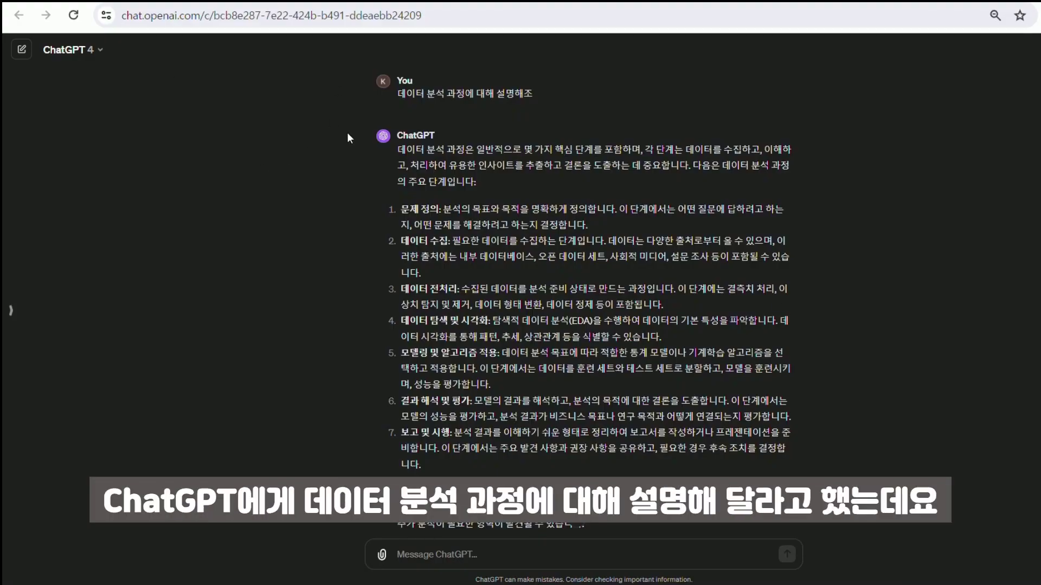
- Switch to ChatGPT, highlight the prompt "데이터 분석 과정에 대해 설명해조" and look over the whole answer
drag(398, 93, 534, 96)
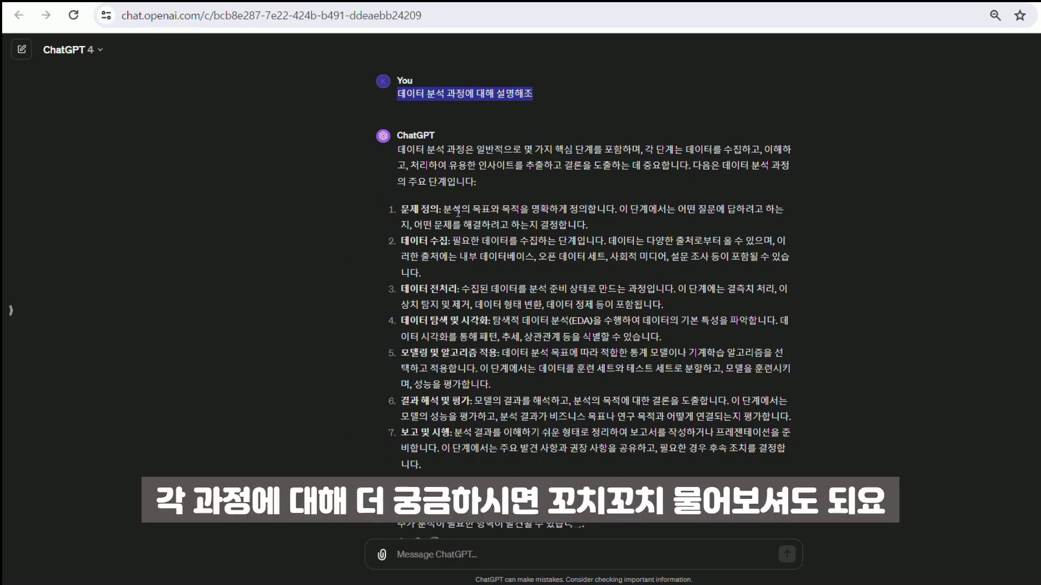
scroll(461, 287, down, 2)
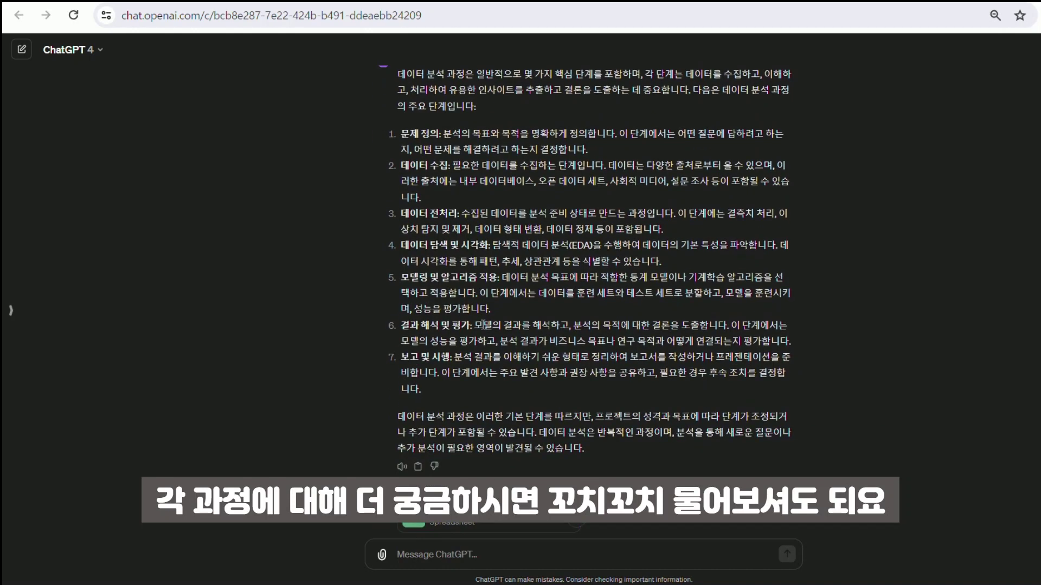
scroll(450, 285, up, 2)
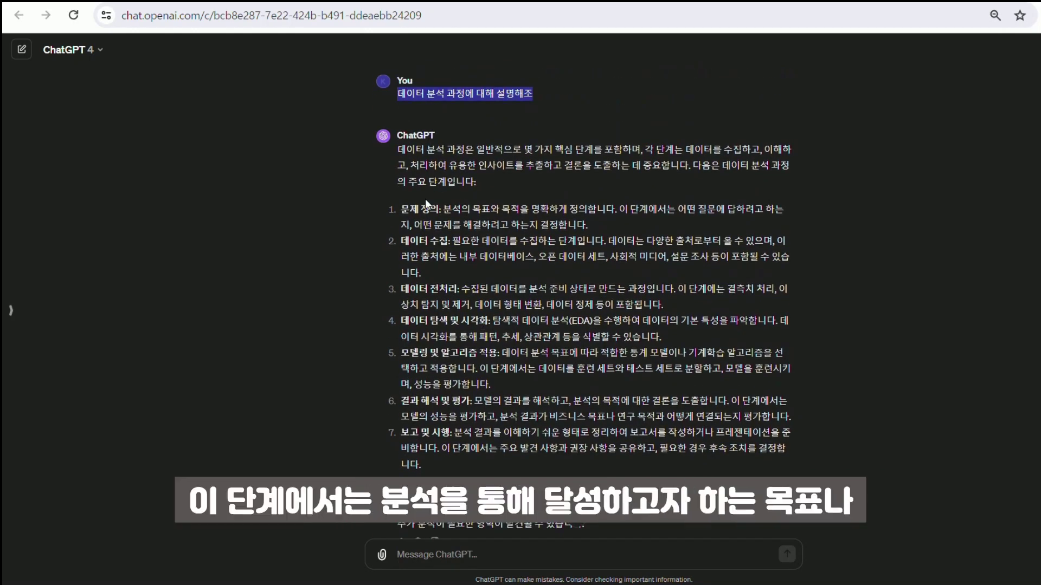
- Highlight the descriptions of steps 1 to 4 in the answer, from problem definition through data exploration and visualization
drag(400, 210, 622, 216)
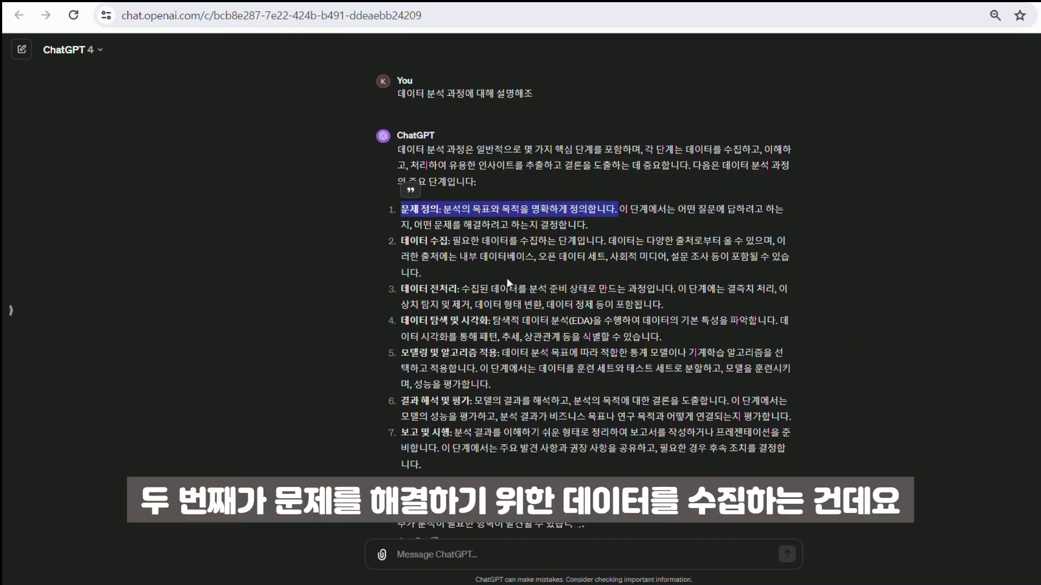
drag(401, 241, 606, 240)
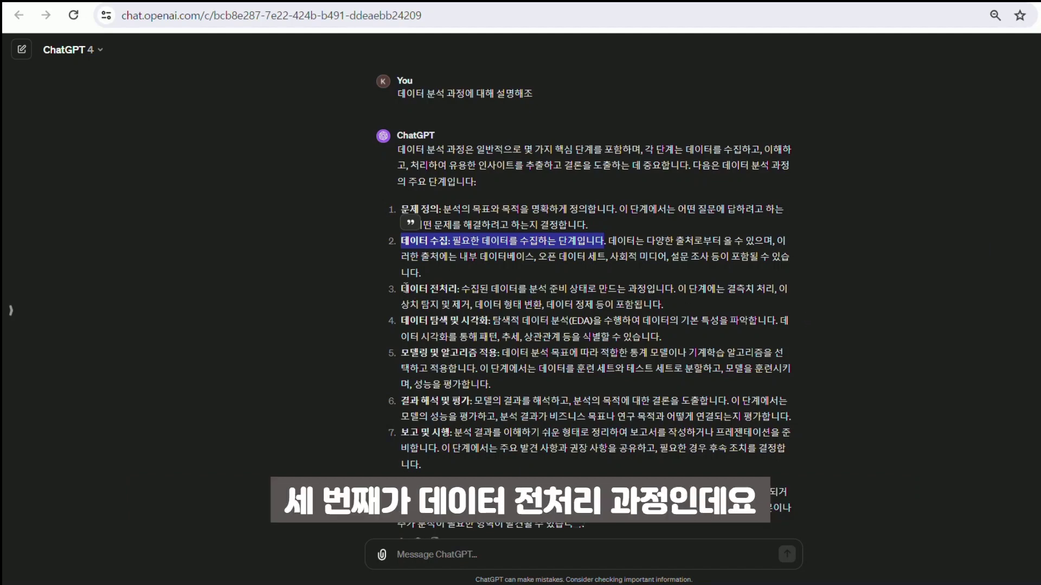
drag(401, 289, 679, 291)
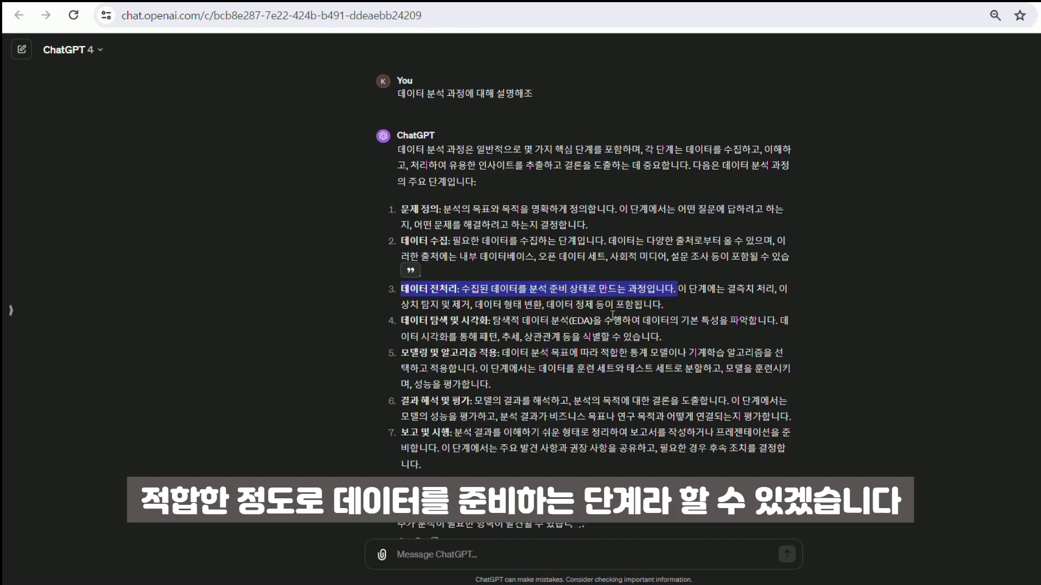
click(396, 322)
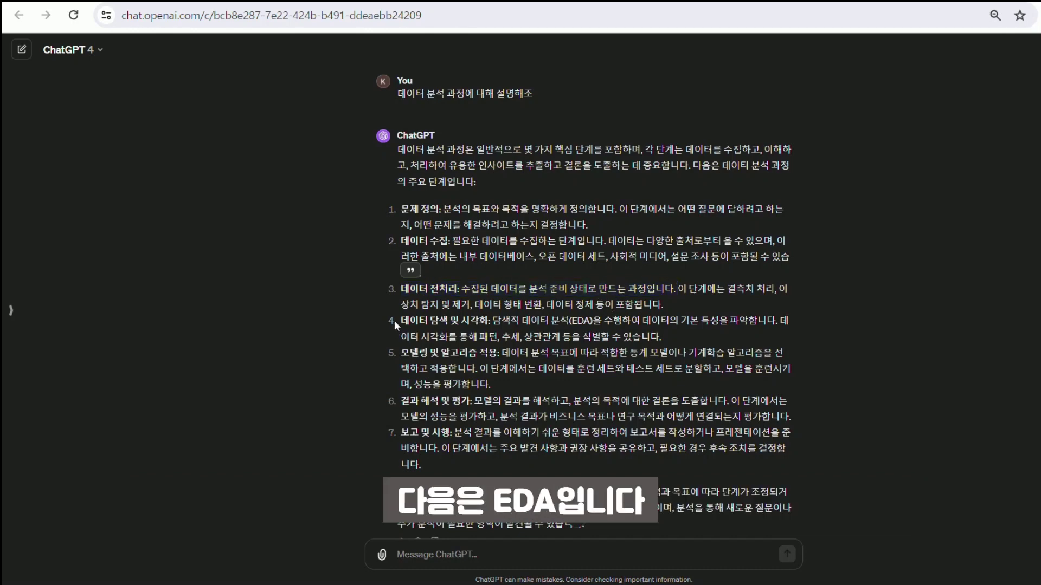
drag(396, 320, 774, 332)
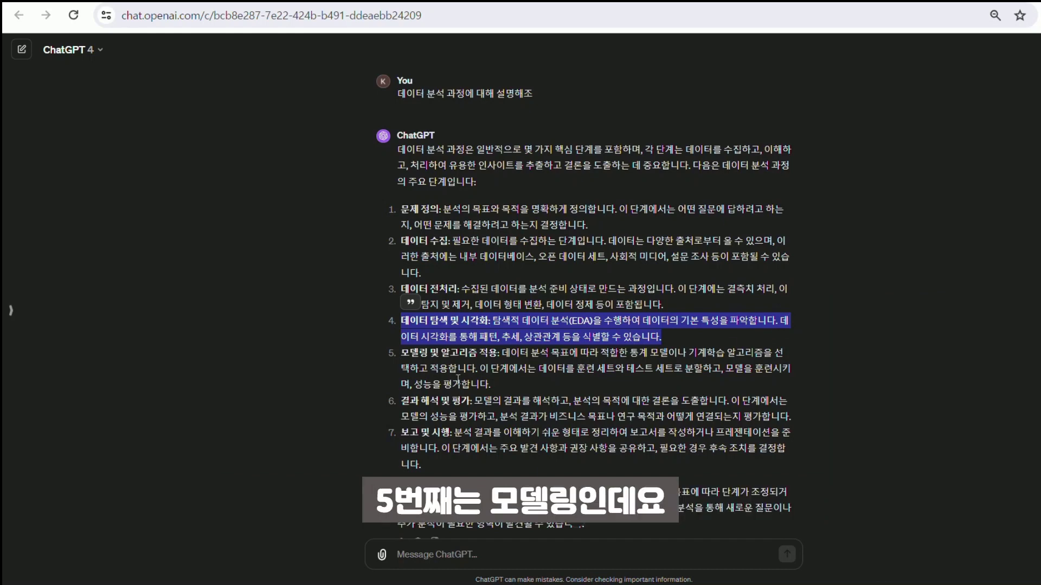
- Highlight the descriptions of steps 5 to 7 in the answer: modeling, result interpretation and evaluation, and reporting
click(411, 374)
drag(398, 353, 478, 368)
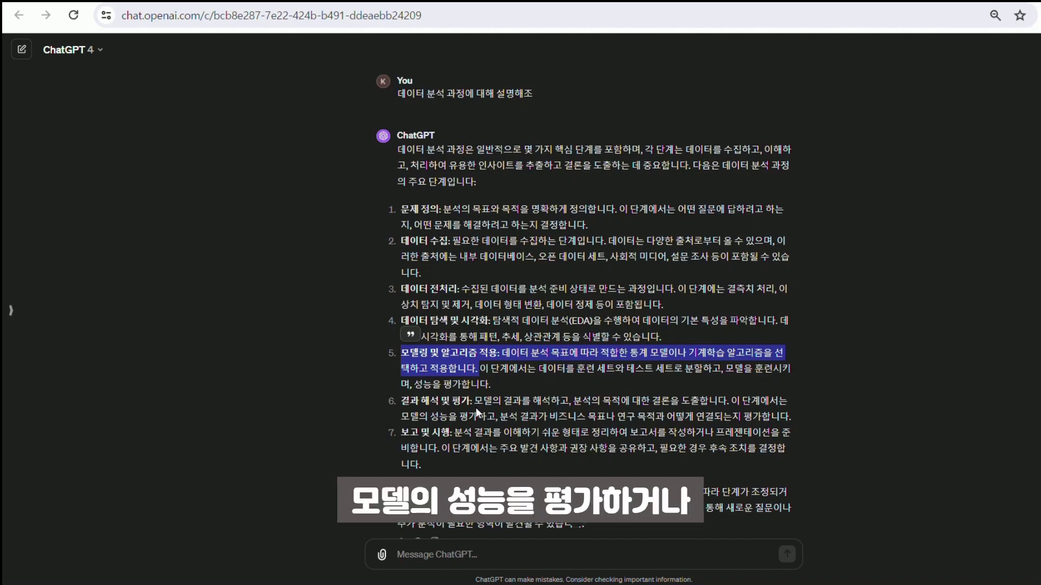
drag(401, 401, 464, 399)
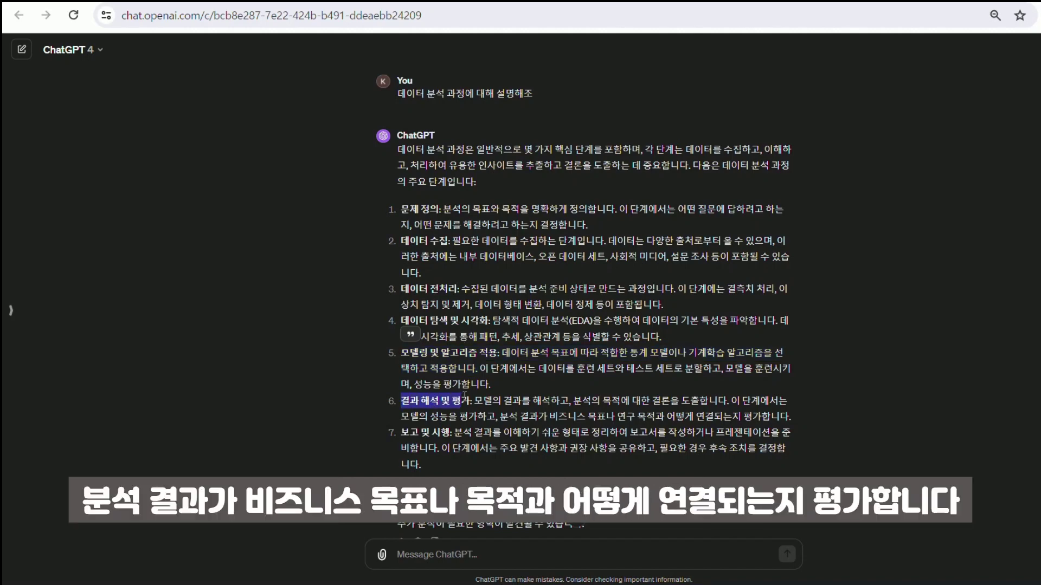
drag(465, 398, 730, 399)
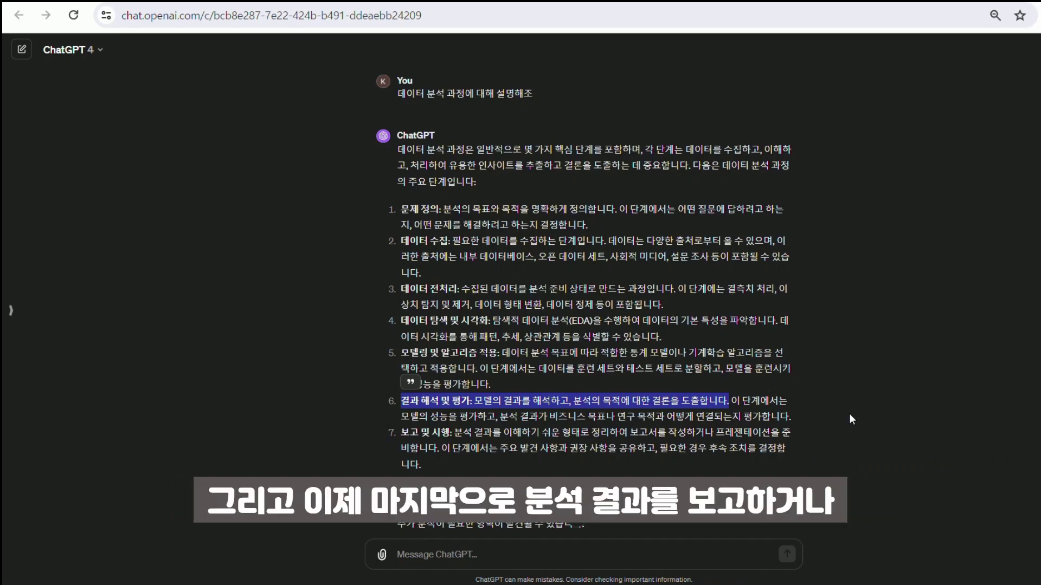
drag(402, 433, 437, 449)
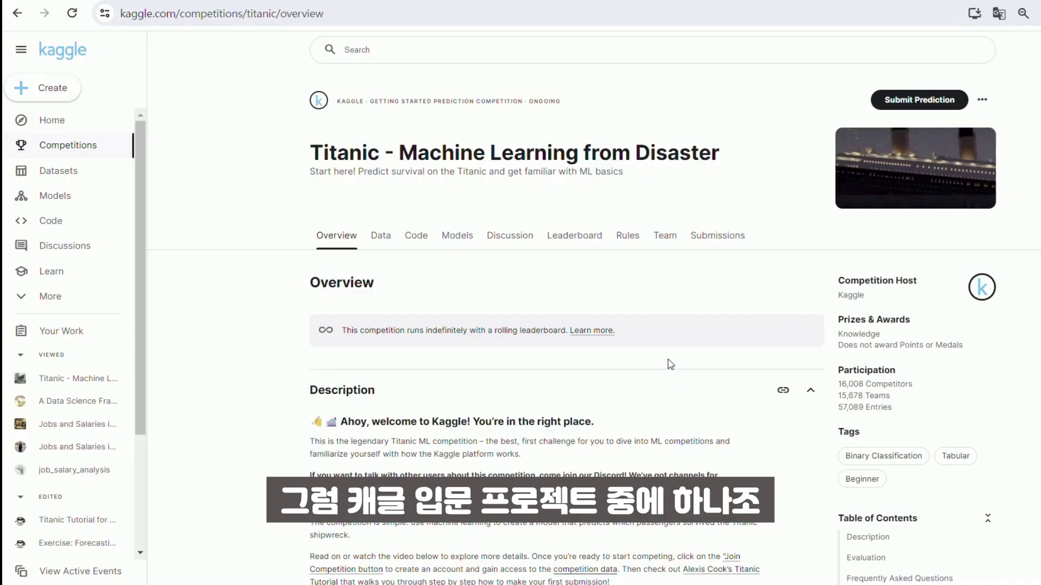
- Switch to the Titanic competition overview on Kaggle, collapse the Description section and read the Evaluation section
right_click(769, 345)
click(721, 411)
click(722, 411)
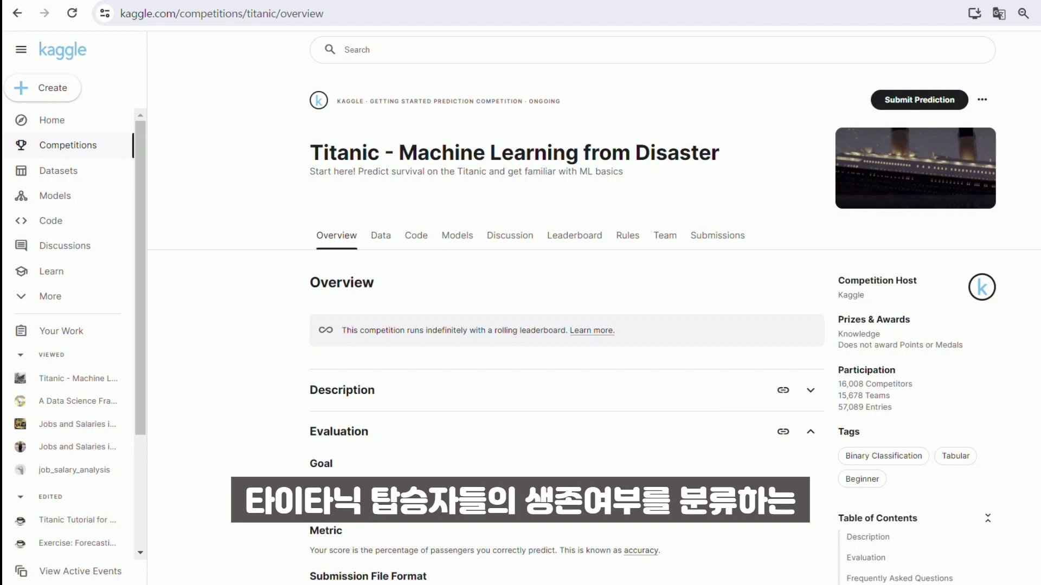
scroll(448, 105, down, 4)
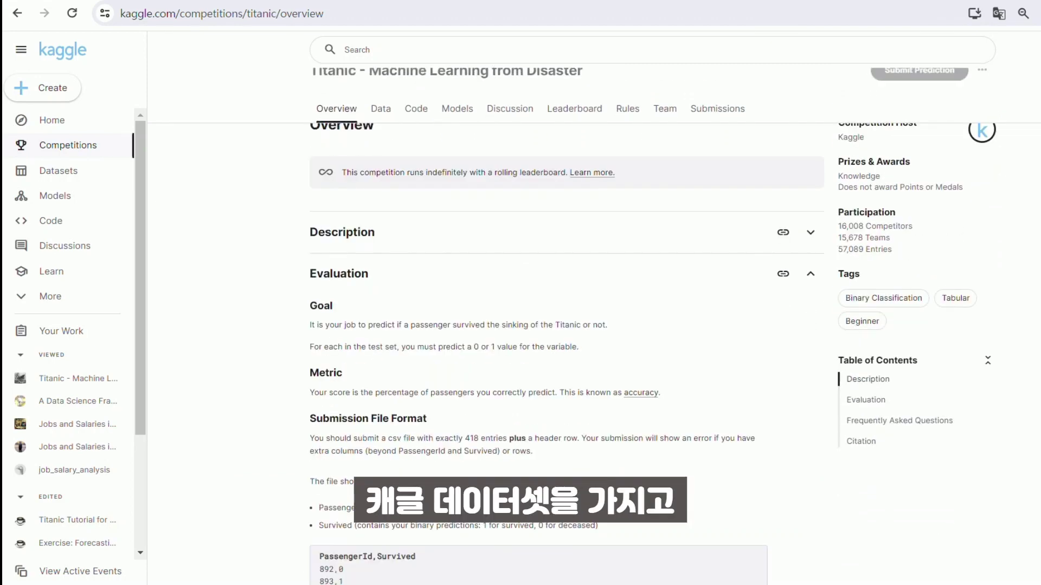
scroll(447, 104, up, 1)
- Open the Titanic competition's data page and examine the variables in the Data Dictionary
click(380, 108)
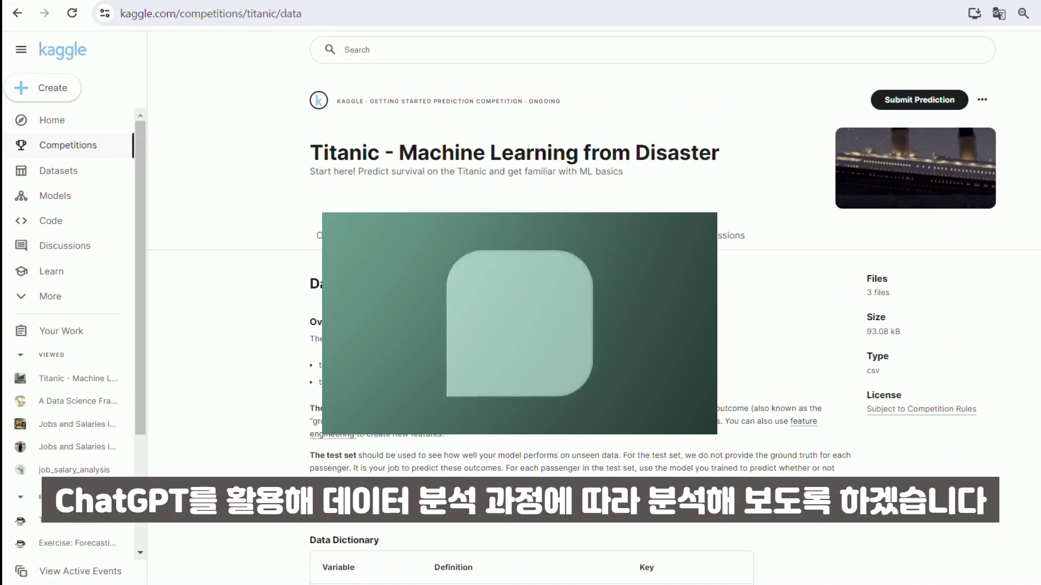
scroll(594, 325, down, 3)
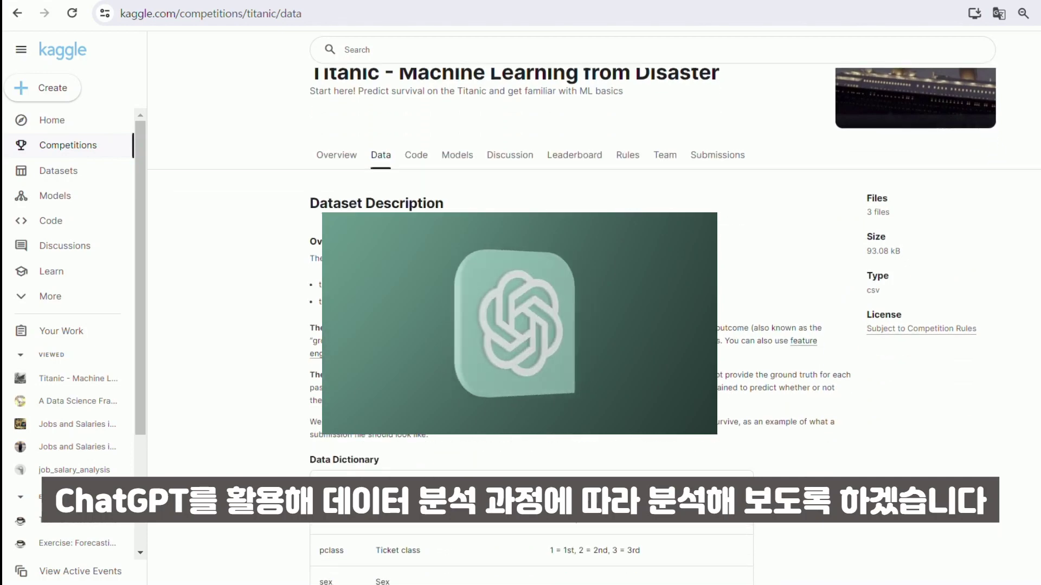
scroll(649, 278, down, 3)
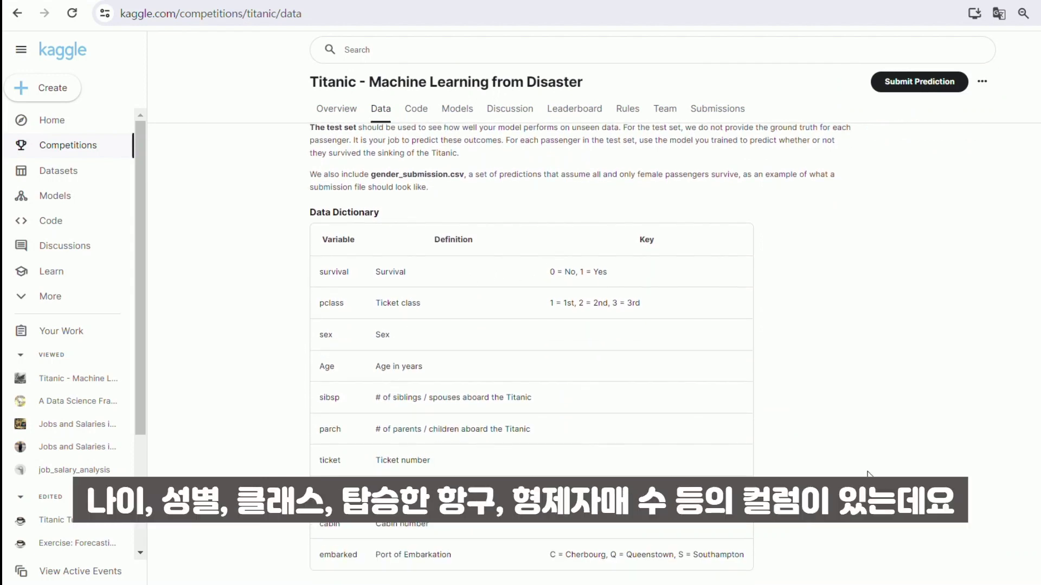
scroll(857, 475, down, 1)
scroll(867, 474, up, 1)
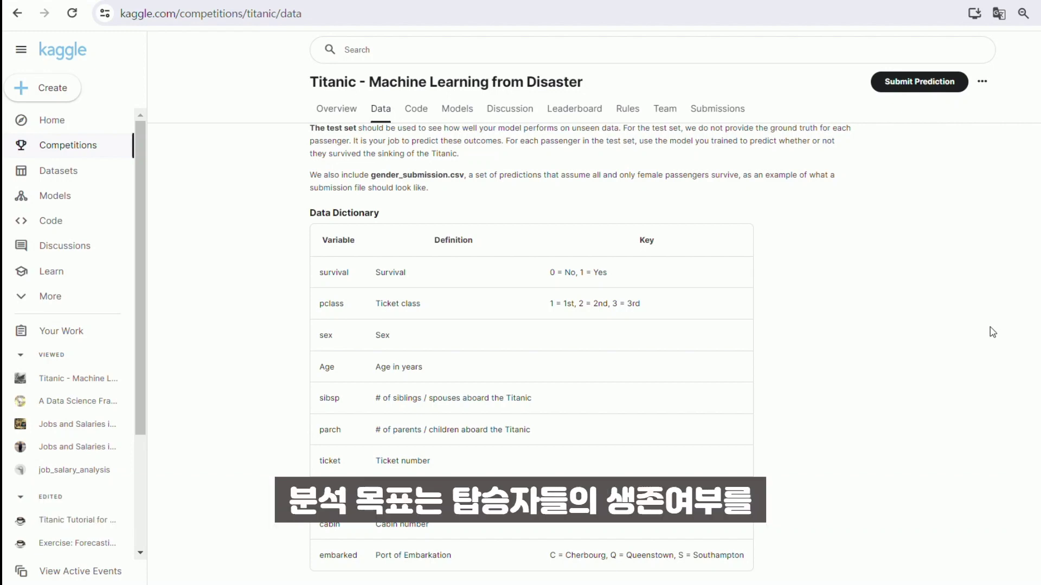
- Highlight the survival variable's key "0 = No, 1 = Yes" in the Data Dictionary, clearing the selection each time
drag(548, 273, 608, 274)
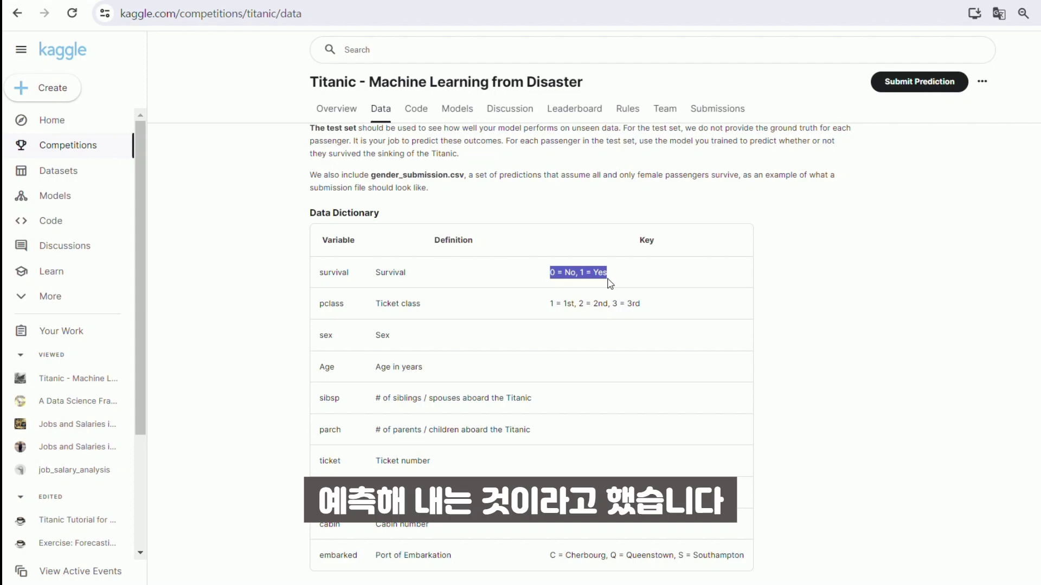
click(627, 278)
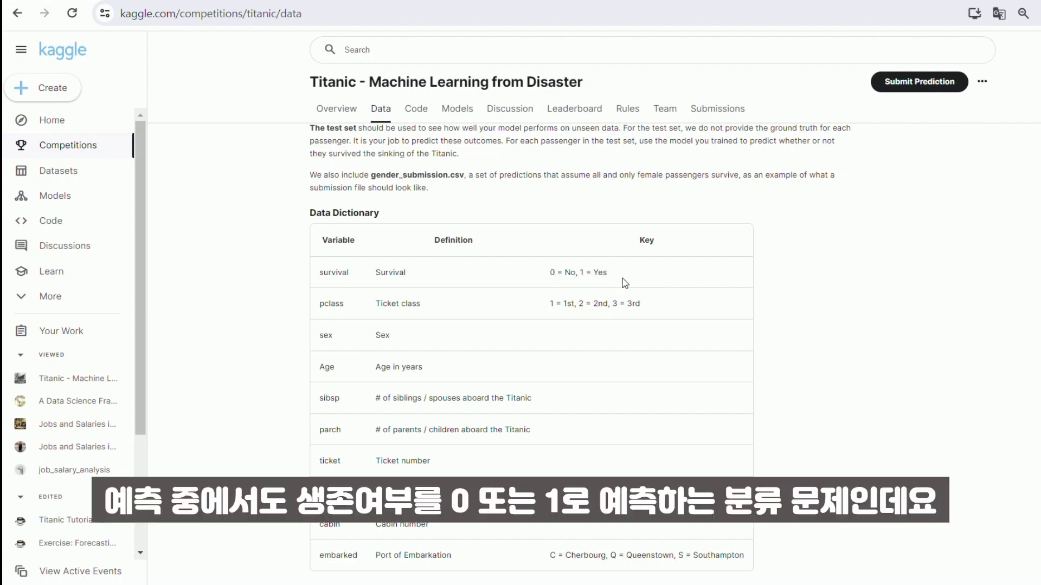
drag(549, 272, 610, 275)
click(620, 279)
- Open train.csv from the Data Explorer on the Titanic competition's data page
scroll(580, 352, down, 10)
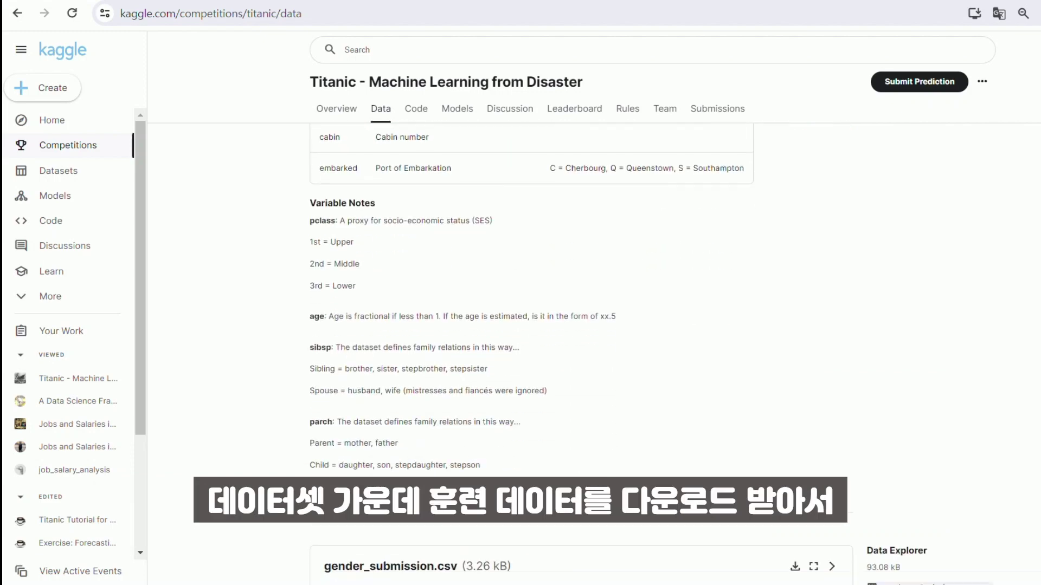
scroll(579, 353, down, 3)
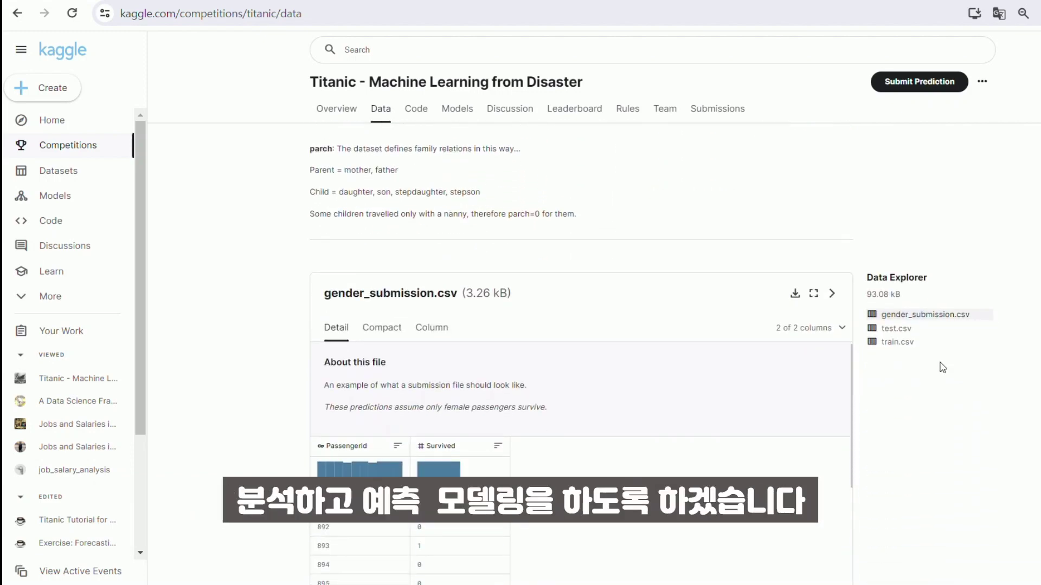
click(894, 342)
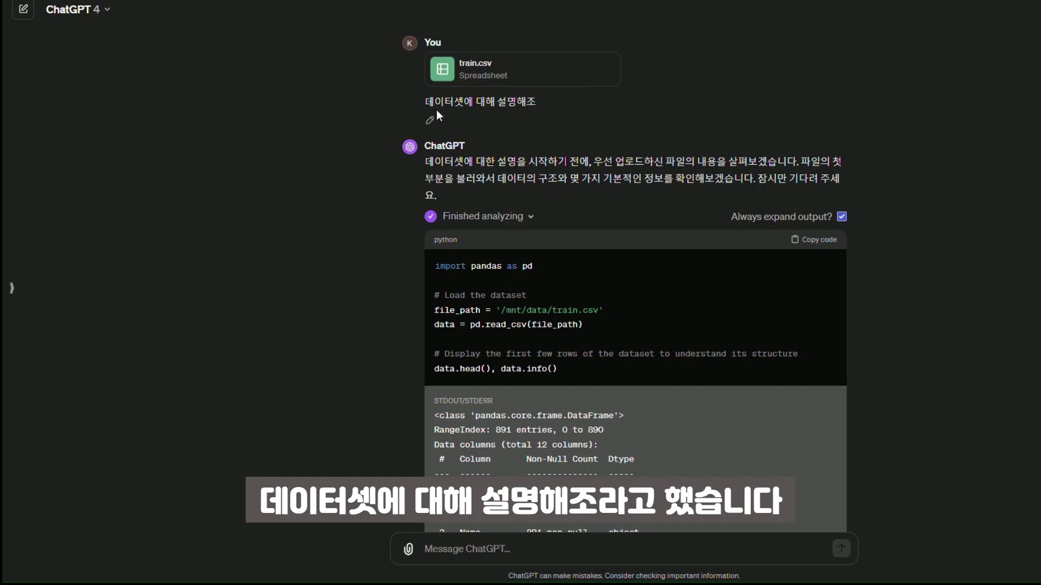
- Switch to the ChatGPT conversation, highlight the prompt "데이터셋에 대해 설명해조" and examine the code and output for train.csv
drag(425, 102, 545, 103)
click(546, 103)
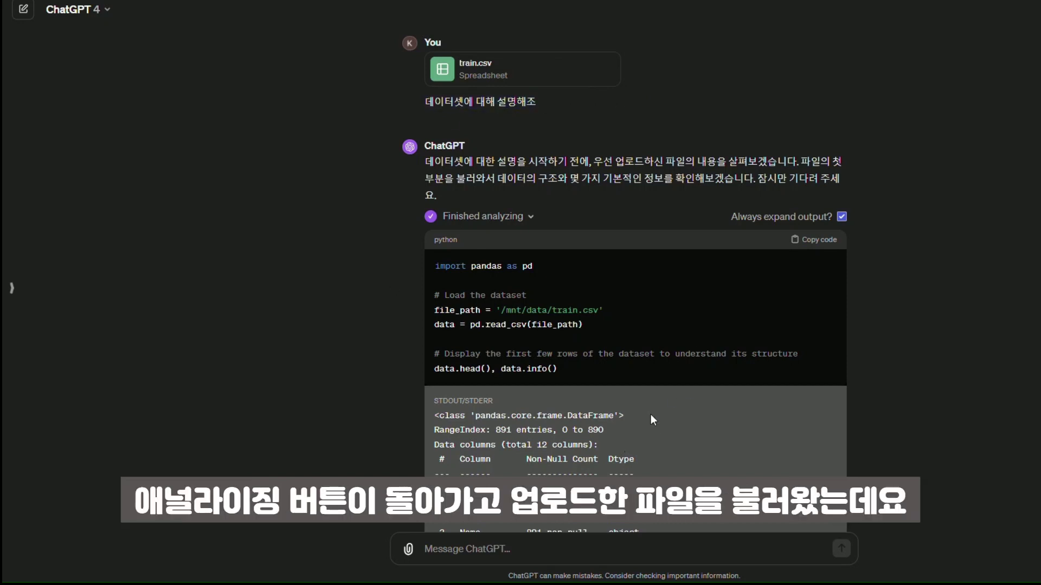
scroll(853, 386, down, 5)
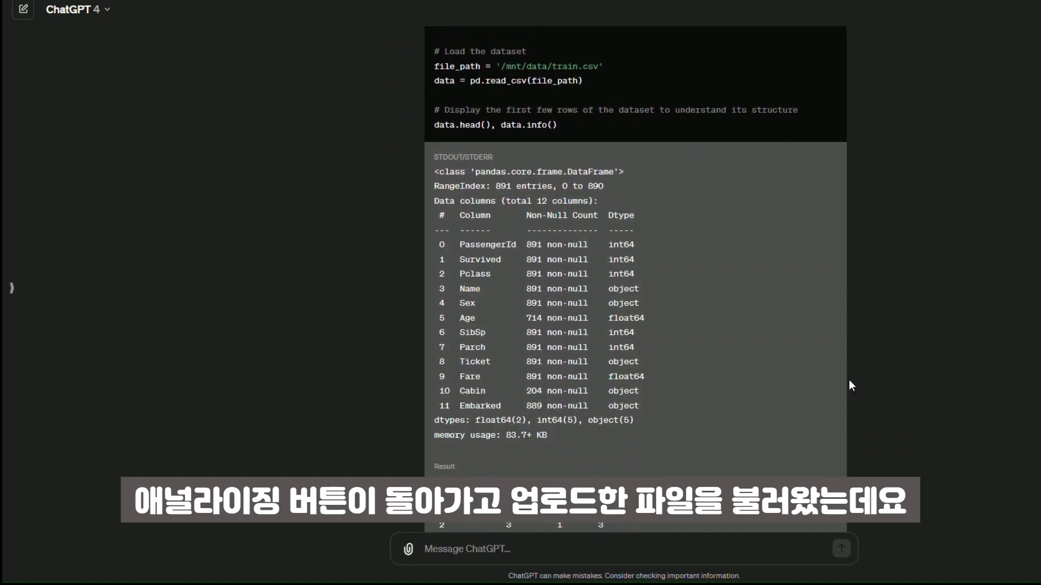
scroll(849, 379, down, 8)
- Return to the start of the train.csv analysis and toggle its "Always expand output?" option
scroll(959, 414, up, 6)
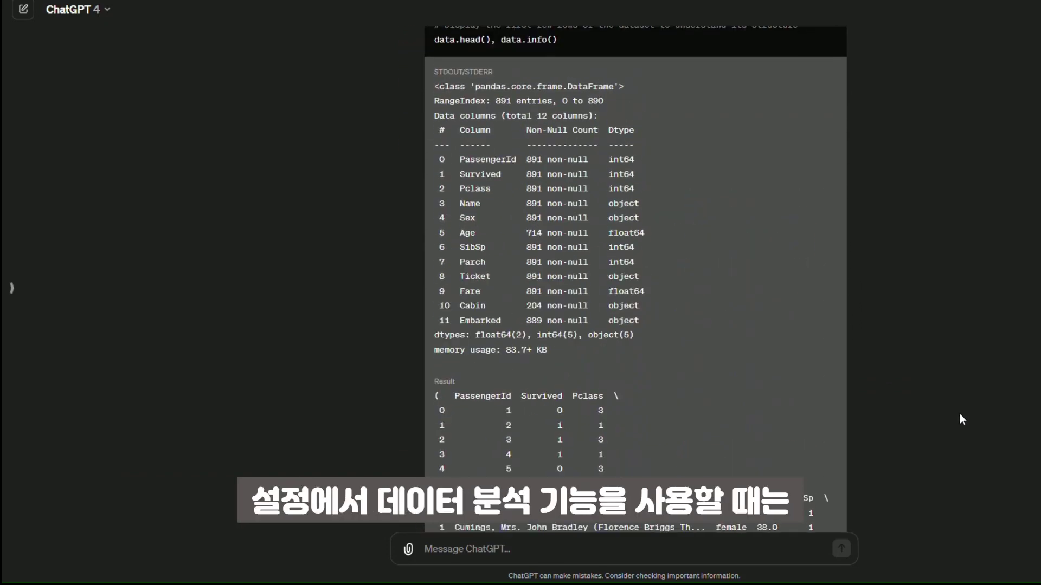
scroll(959, 414, up, 6)
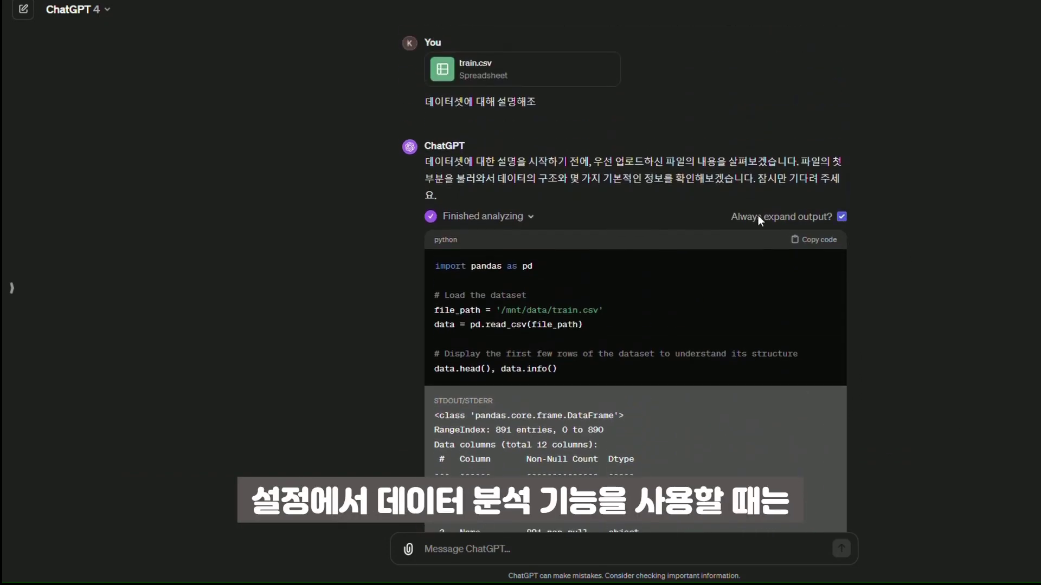
click(841, 216)
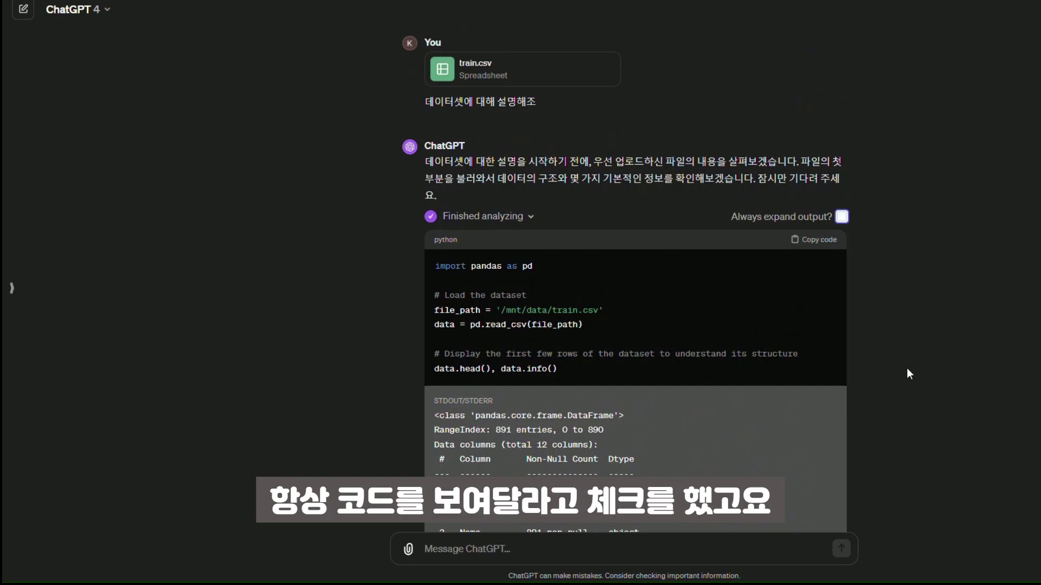
- Read the column descriptions below the output and highlight the sentence on the dataset's use for analysing passenger survival
scroll(904, 379, down, 6)
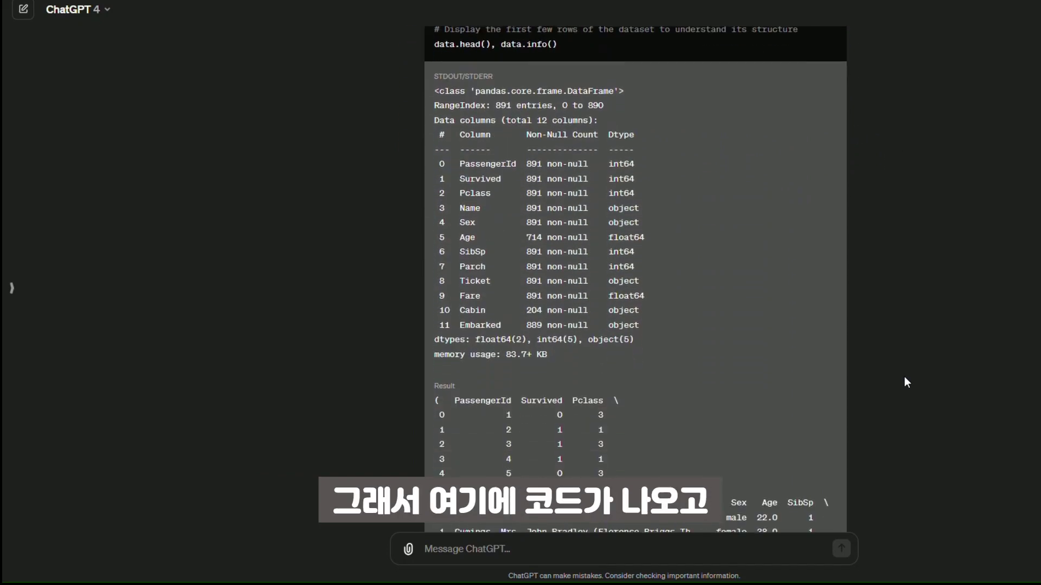
scroll(905, 401, down, 8)
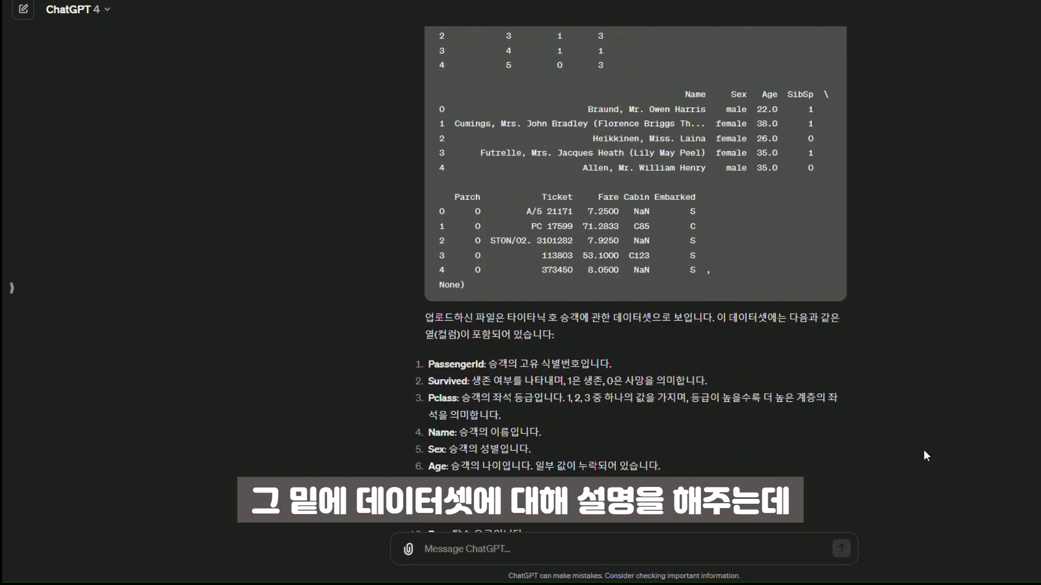
scroll(923, 450, down, 3)
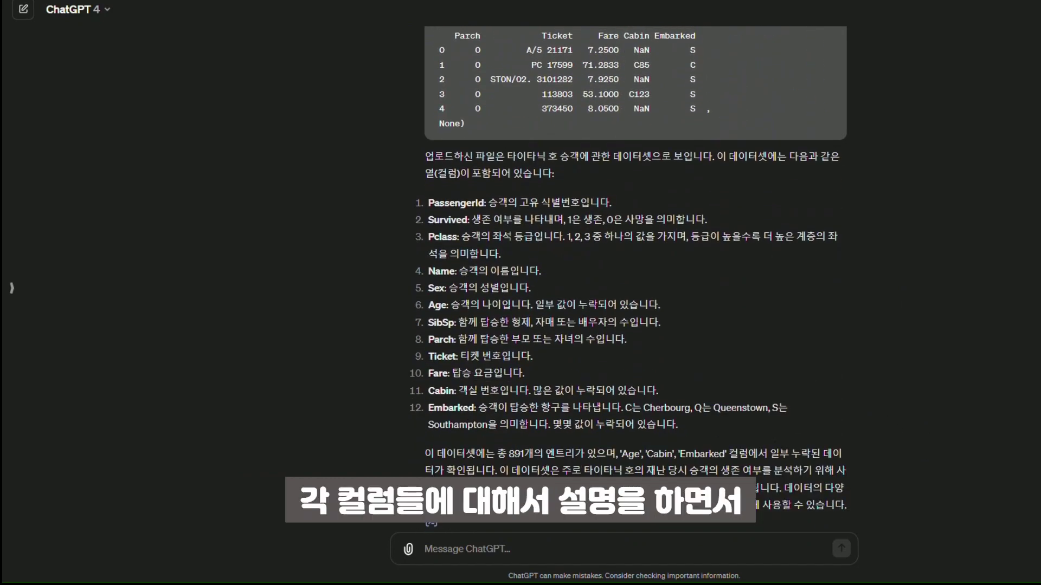
drag(541, 471, 488, 491)
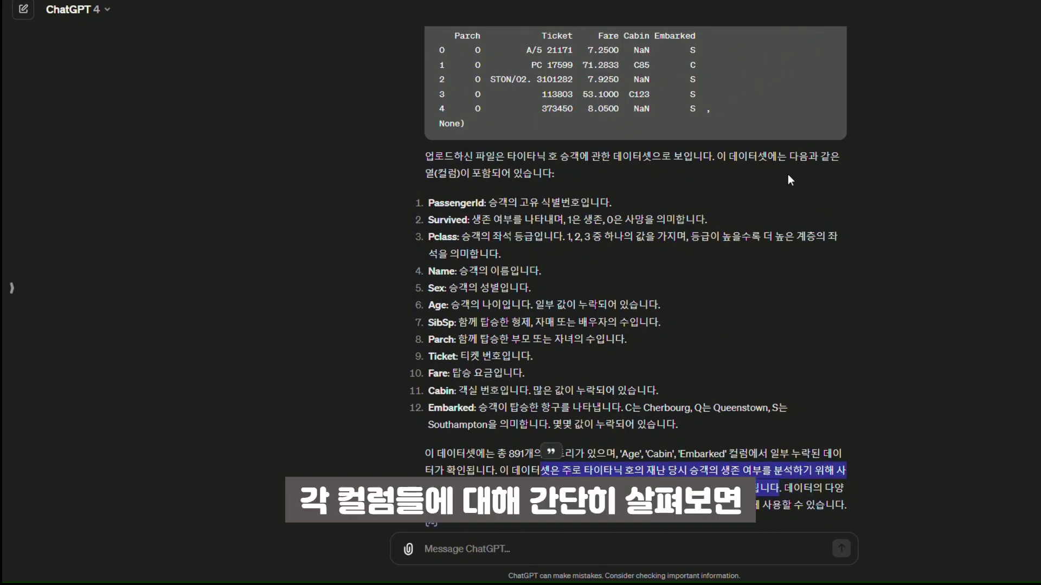
- Highlight the column names PassengerId, Survived and Pclass one after another in the column list, and clear the selection
drag(427, 204, 484, 206)
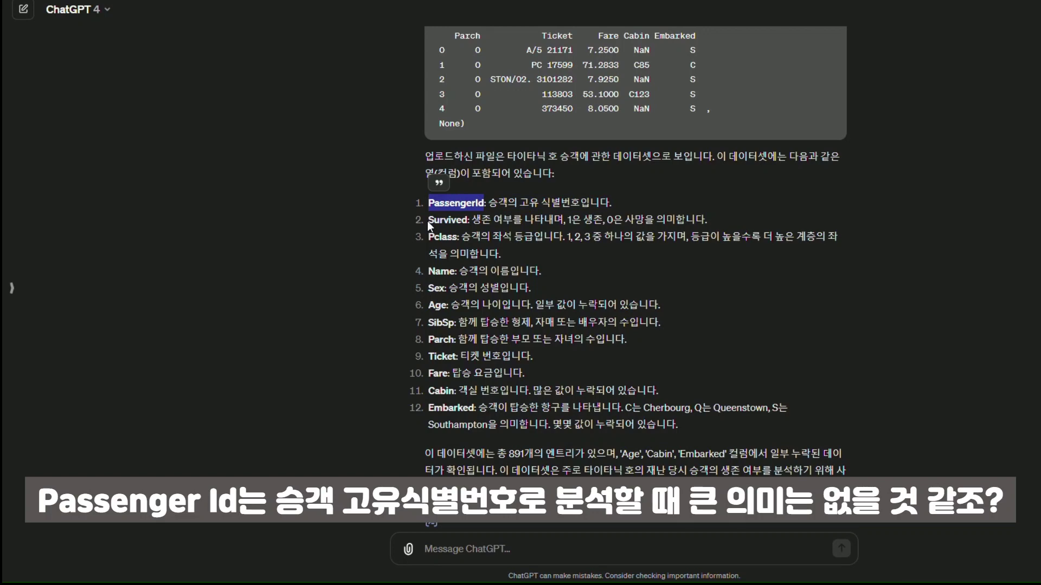
drag(427, 220, 472, 225)
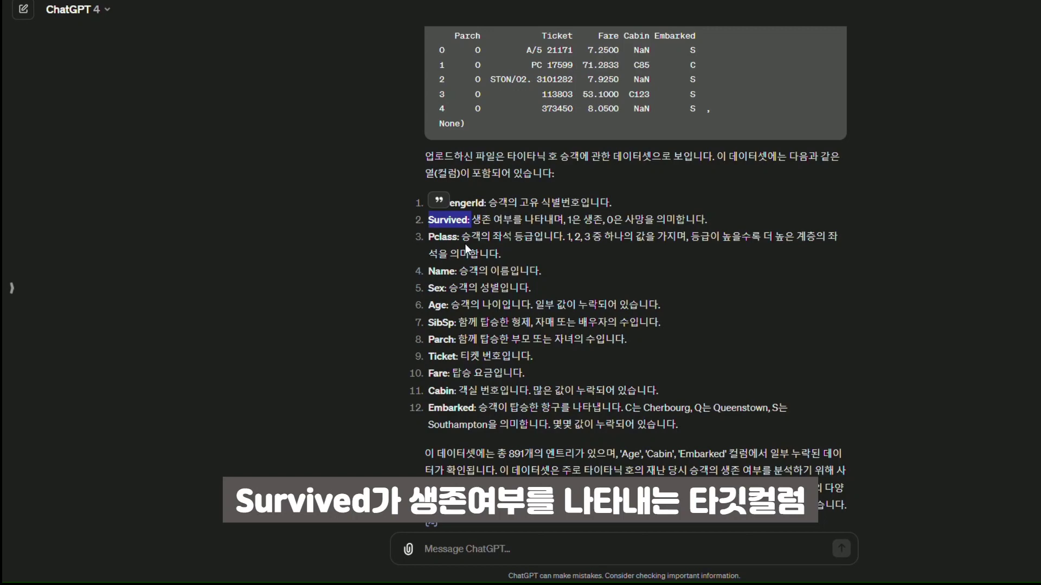
drag(429, 237, 453, 238)
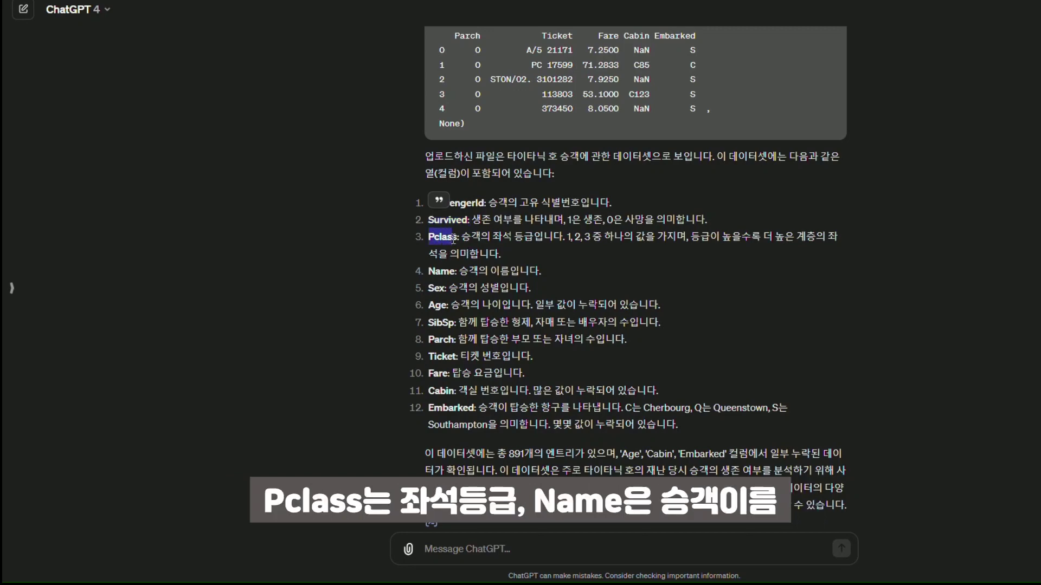
click(434, 278)
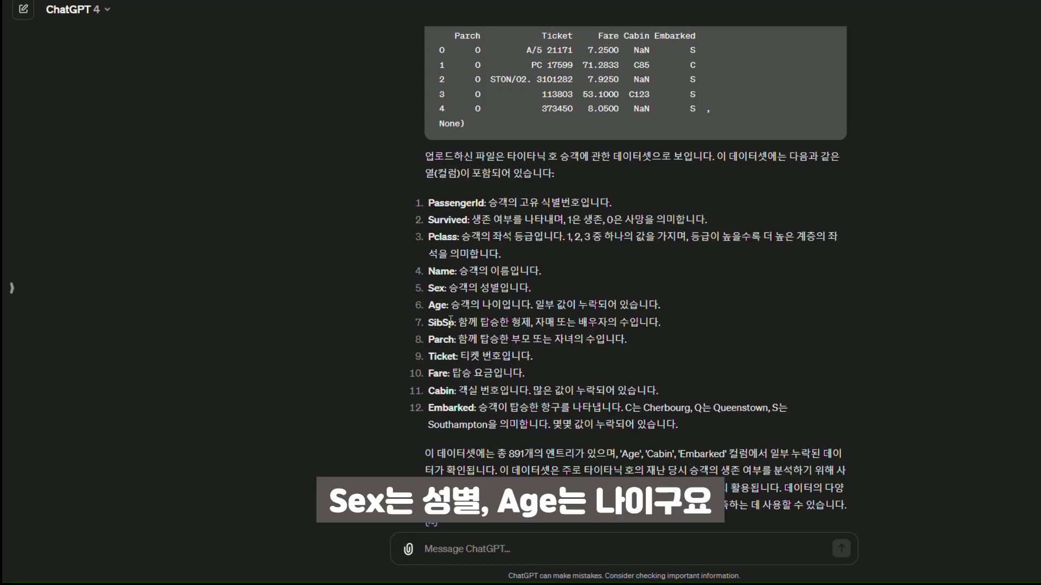
- Highlight the remaining column names in the list, including SibSp, Parch, Cabin and Embarked, one after another
drag(429, 322, 456, 326)
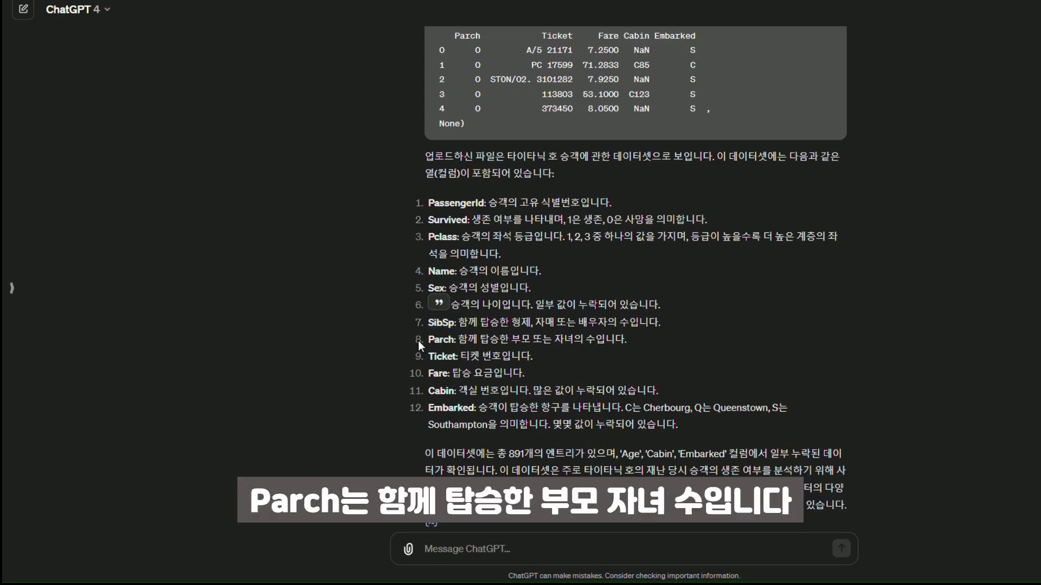
drag(417, 341, 455, 340)
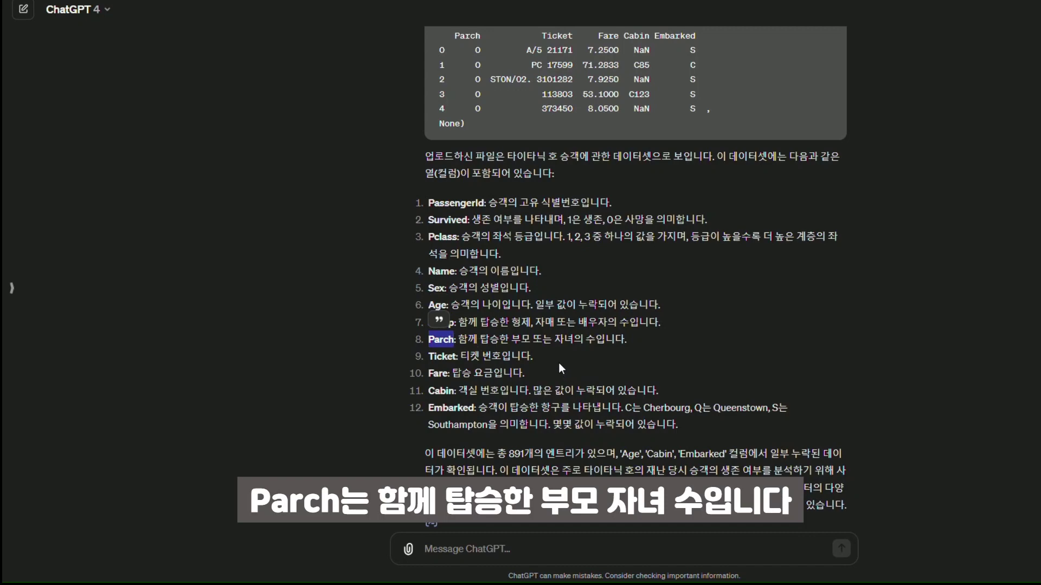
click(452, 360)
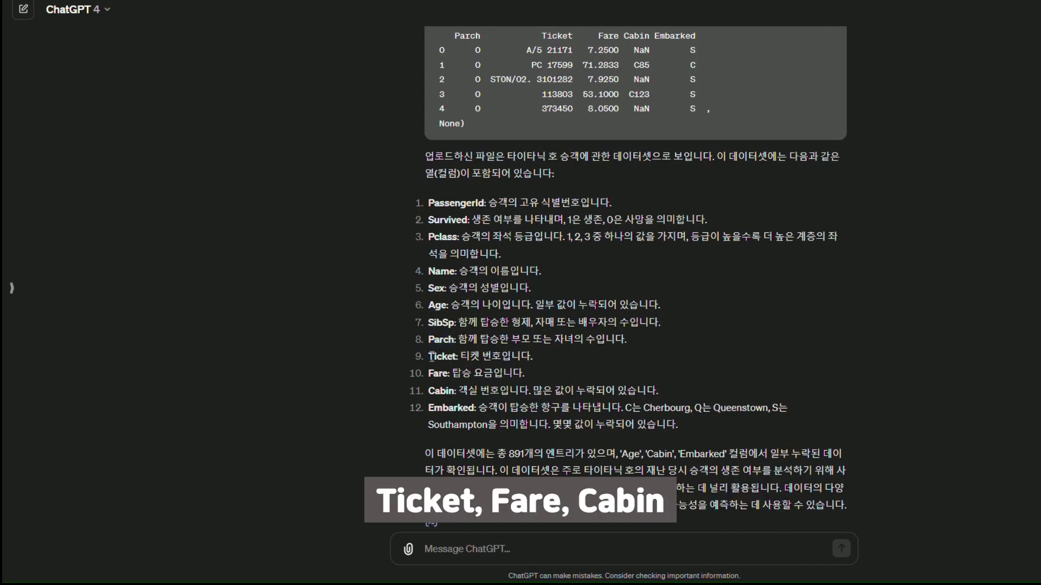
triple_click(449, 389)
click(445, 410)
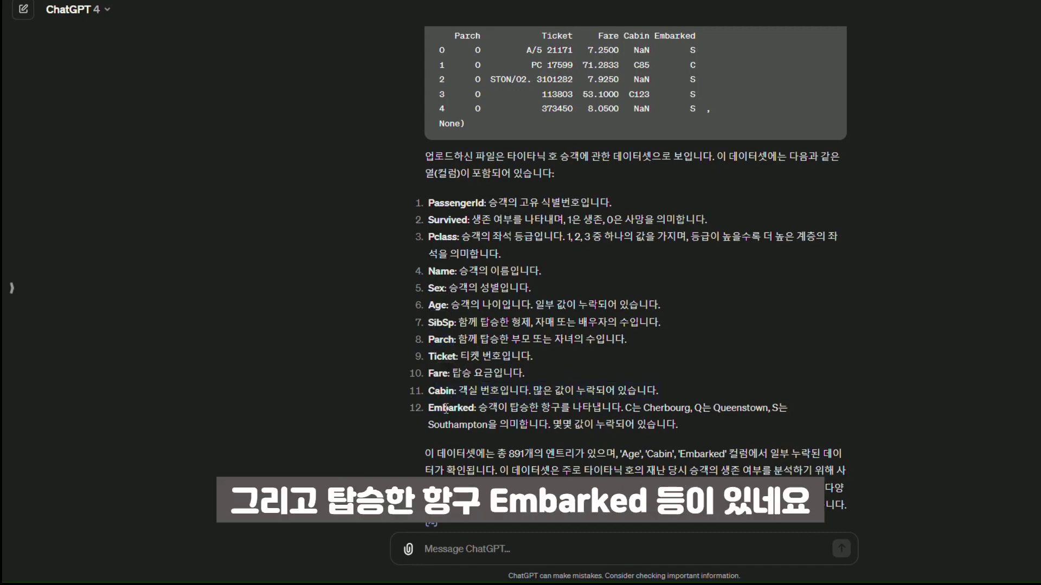
drag(430, 407, 474, 407)
- Highlight the summary text about the number of entries and the missing data in Age, Cabin and Embarked
click(682, 423)
drag(508, 456, 852, 454)
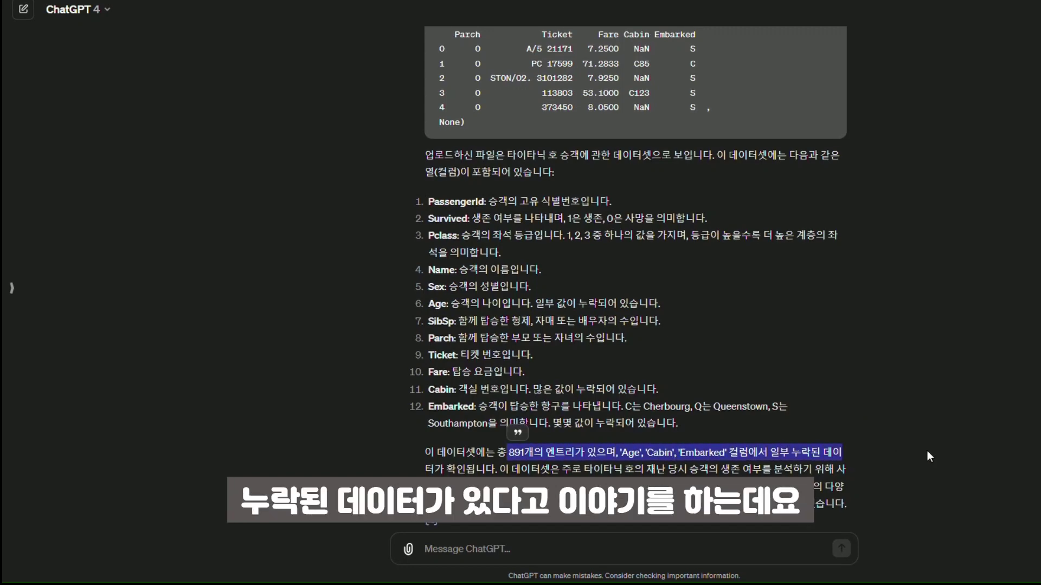
scroll(926, 450, down, 2)
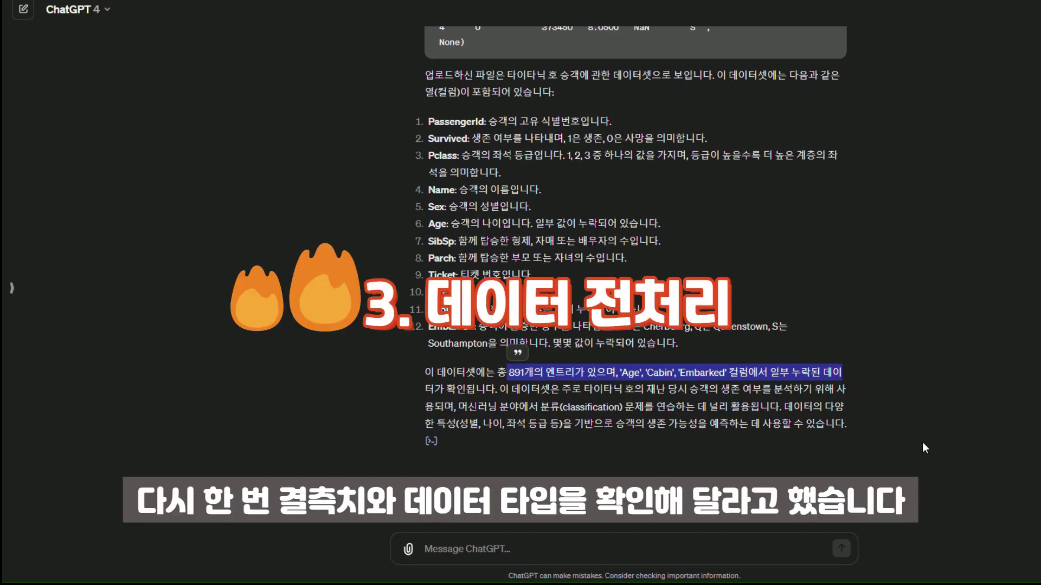
- Highlight the prompt "결측치와 데이터 타입을 확인해조" and examine the missing values and data types listed for each column
scroll(894, 439, down, 2)
drag(415, 421, 601, 424)
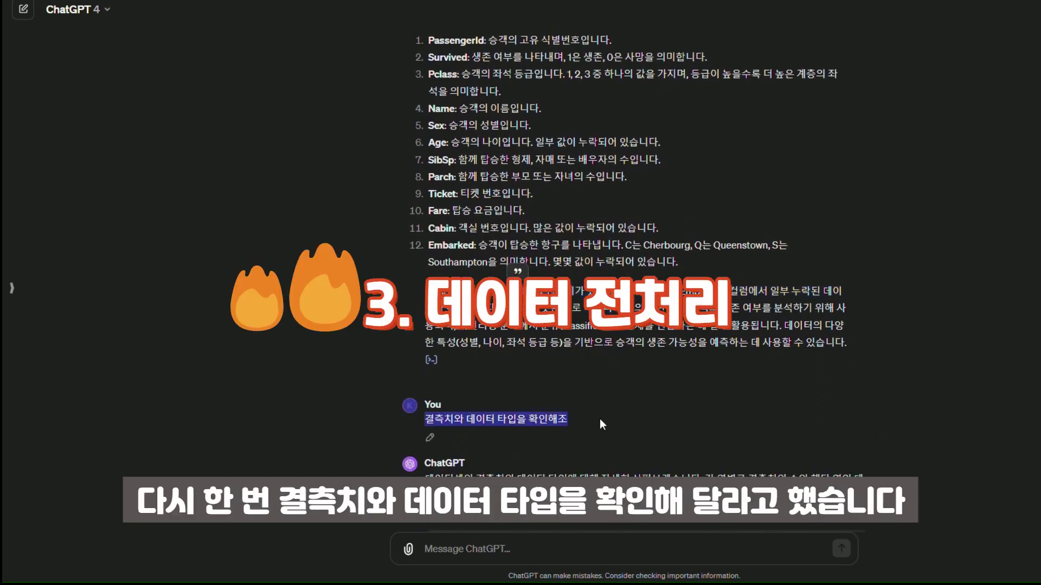
click(951, 411)
scroll(951, 411, down, 4)
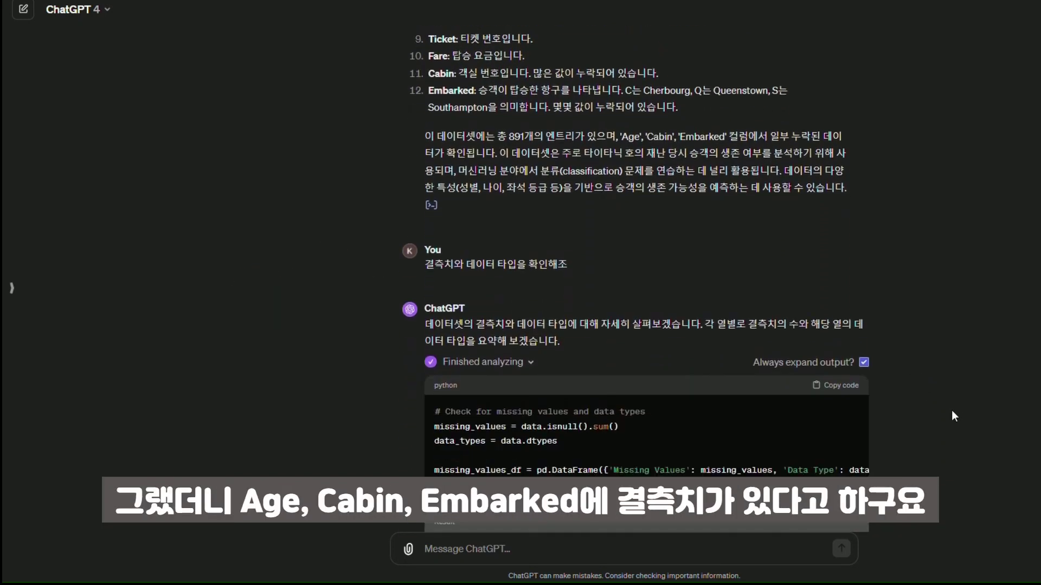
scroll(954, 416, down, 10)
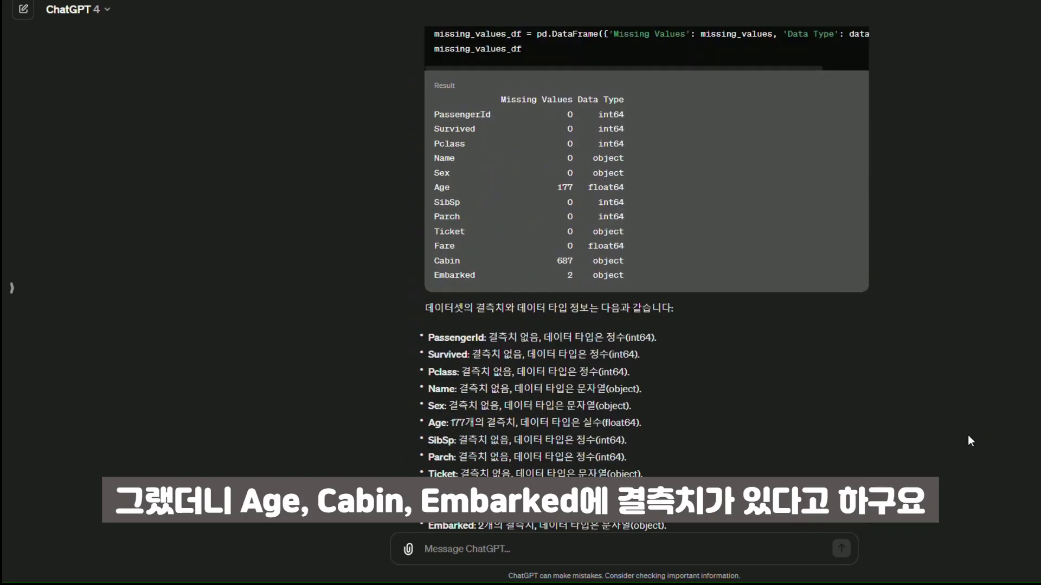
scroll(968, 436, down, 3)
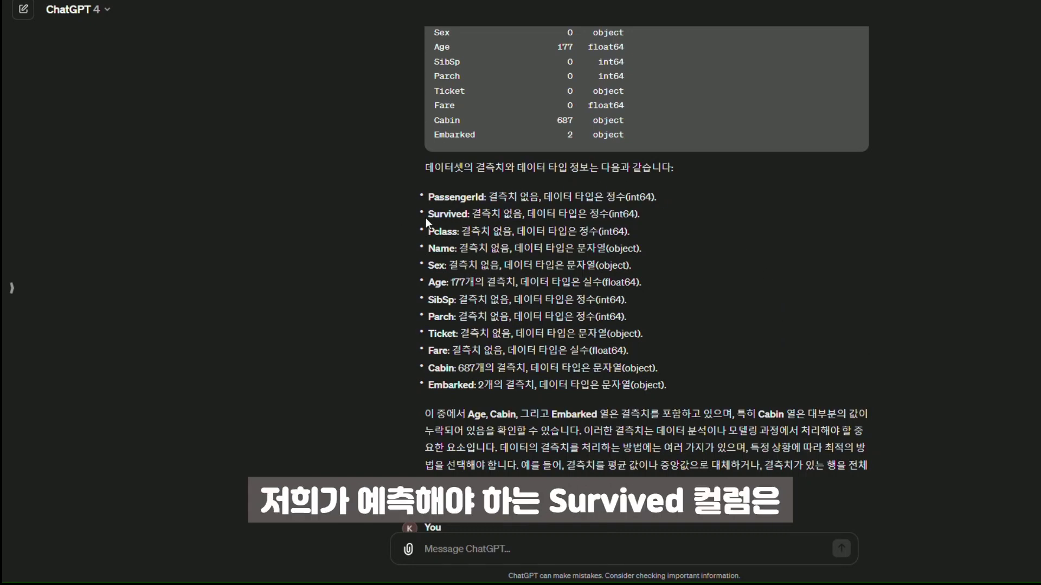
- Highlight the Survived entry in the missing-value and data-type list, and clear the selection
drag(426, 217, 470, 214)
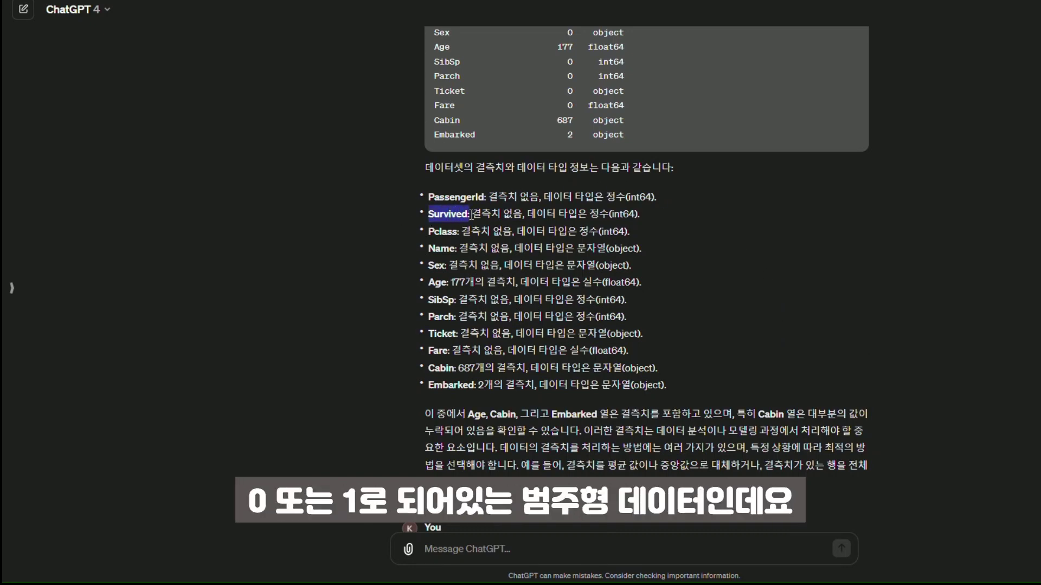
drag(665, 216, 424, 220)
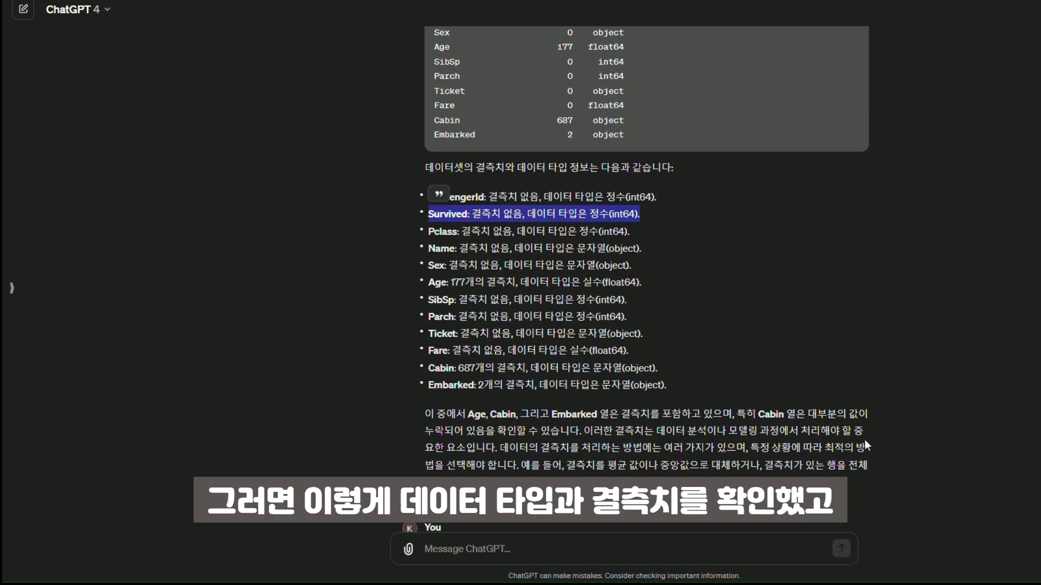
click(926, 427)
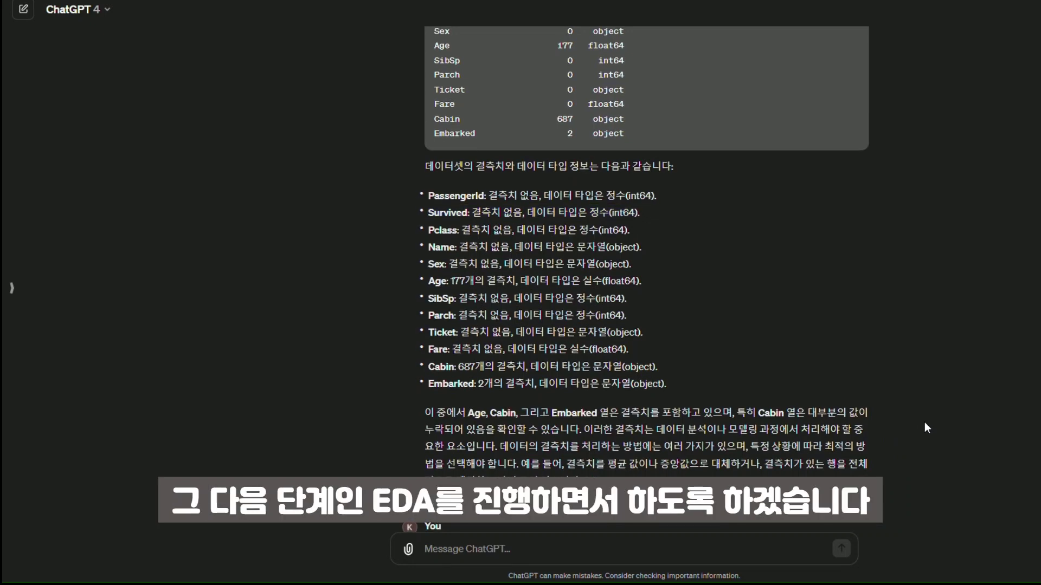
- Highlight the prompt asking for descriptive statistics in separate tables for numerical and categorical columns
scroll(925, 427, down, 3)
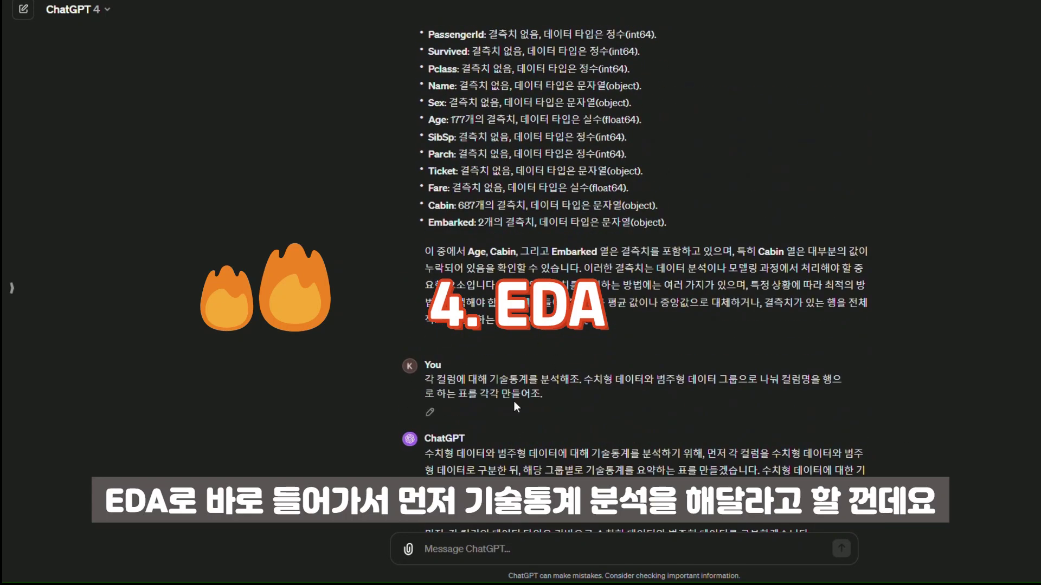
drag(416, 381, 580, 383)
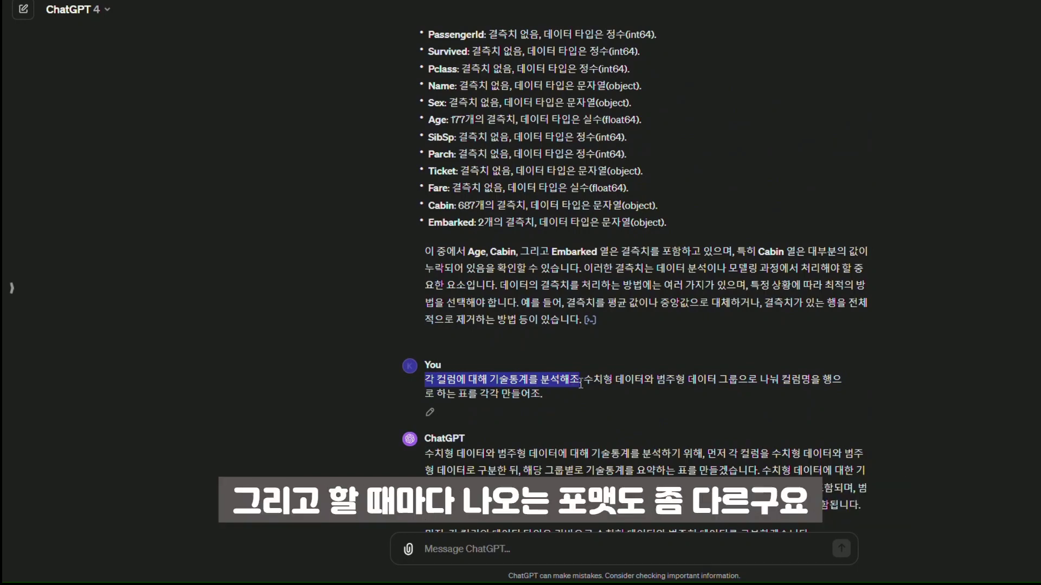
drag(580, 384, 585, 397)
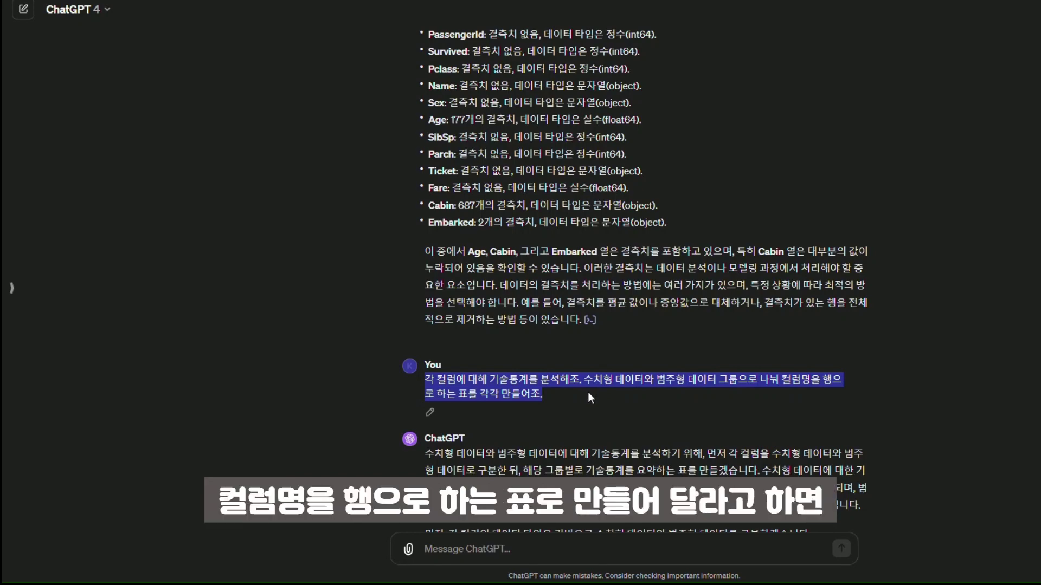
- Examine the descriptive statistics tables for the numerical and categorical data in ChatGPT's answer
scroll(964, 439, down, 3)
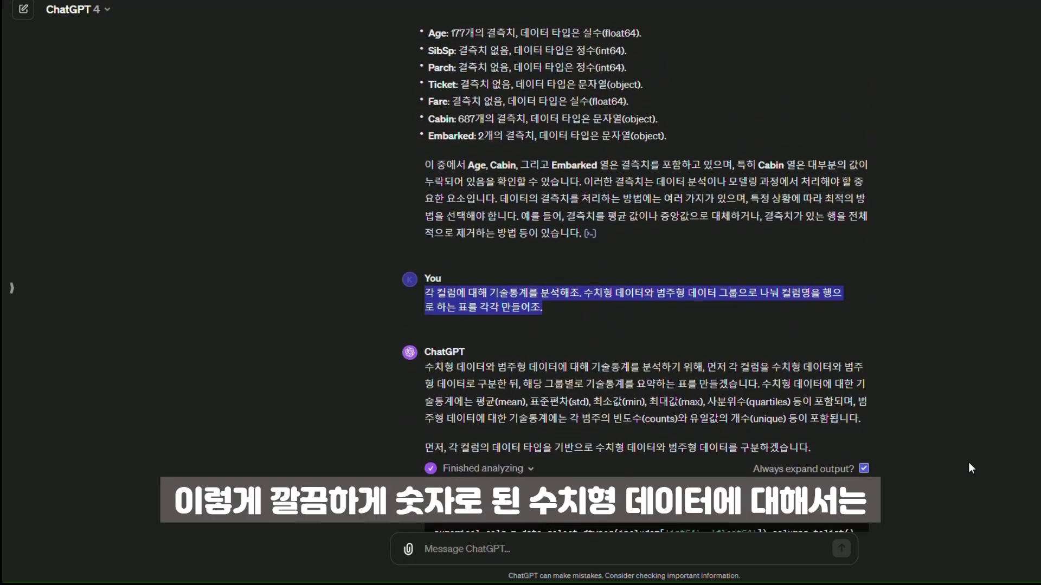
scroll(975, 466, down, 10)
scroll(998, 478, down, 6)
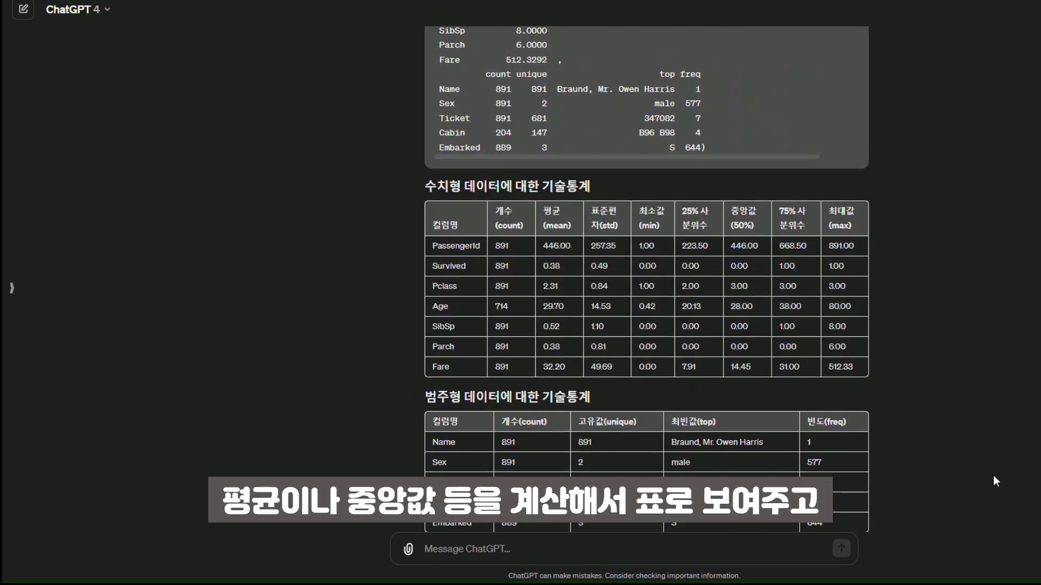
scroll(993, 476, down, 3)
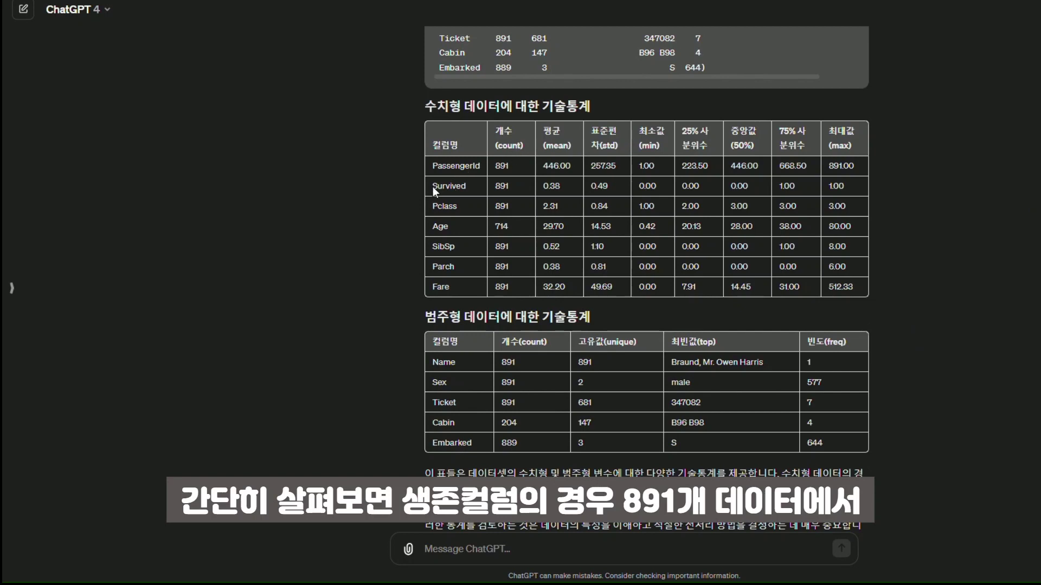
- Highlight the Survived row's name, minimum and maximum in the numerical statistics table
drag(432, 186, 467, 186)
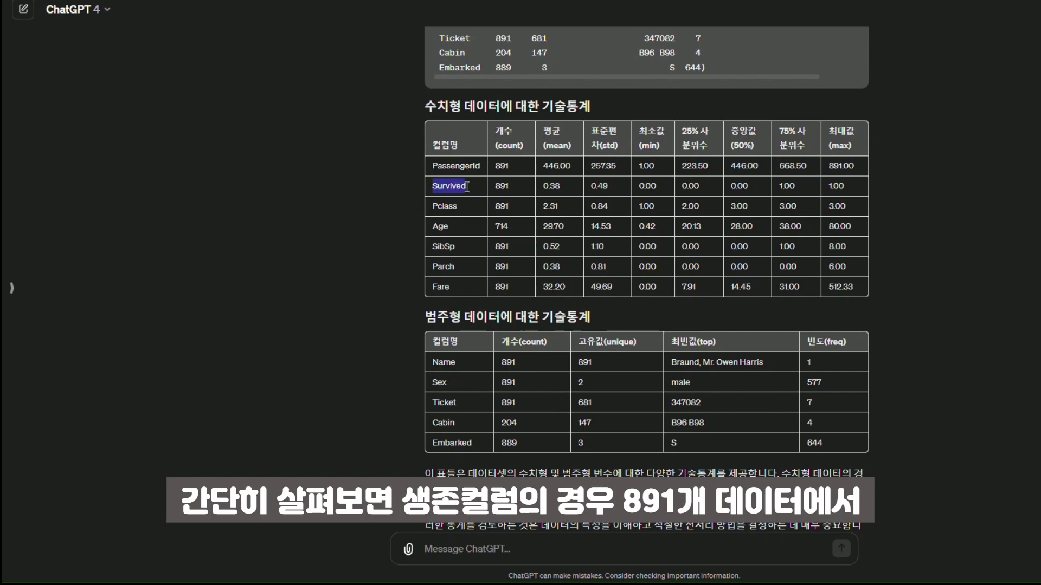
click(566, 189)
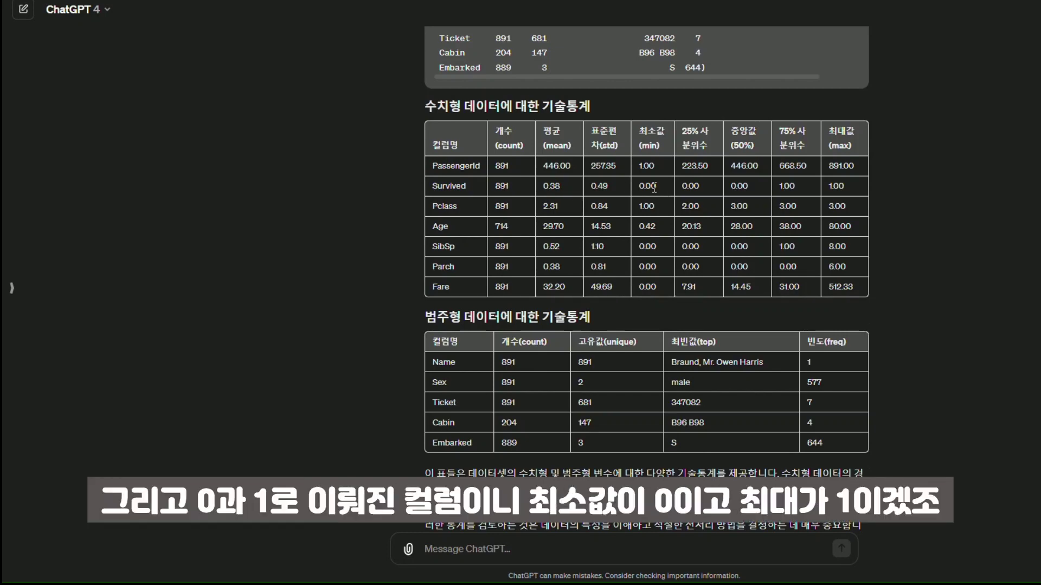
drag(656, 186, 636, 184)
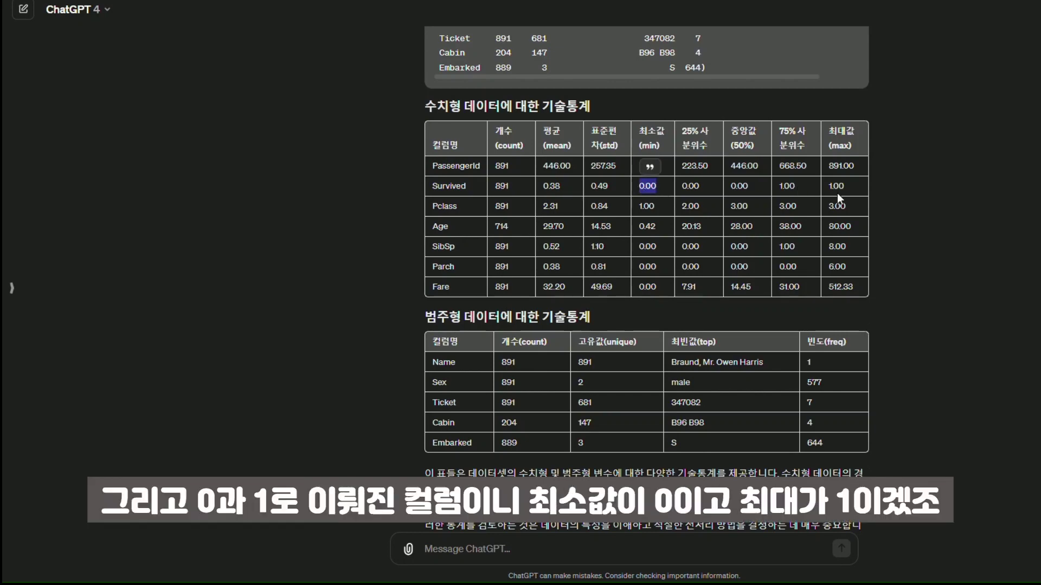
drag(826, 185, 847, 185)
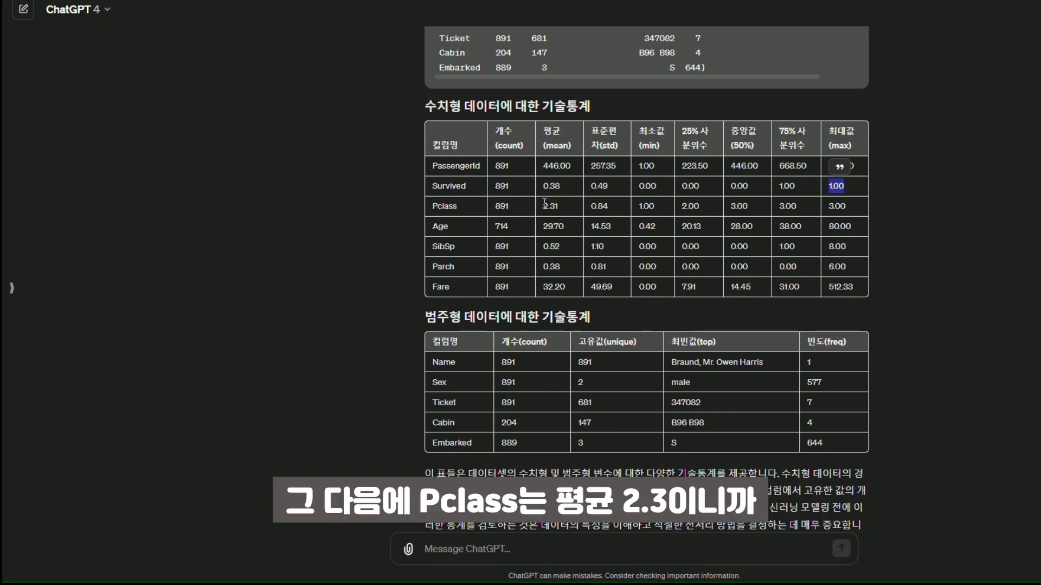
- Highlight the mean of Pclass, and the mean, minimum and maximum of Age in the numerical statistics table
drag(544, 205, 567, 209)
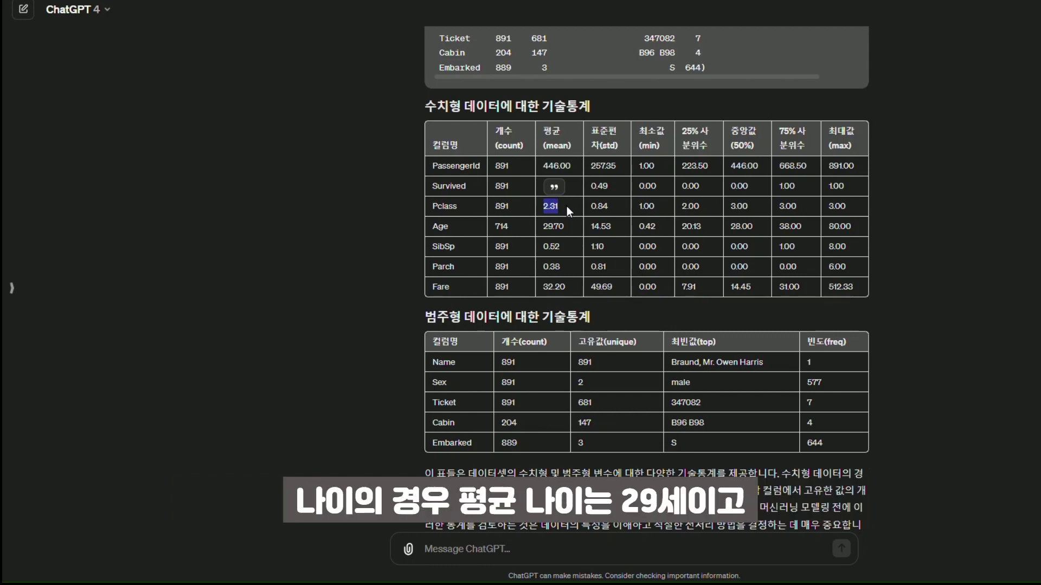
drag(551, 230, 564, 230)
drag(638, 226, 659, 229)
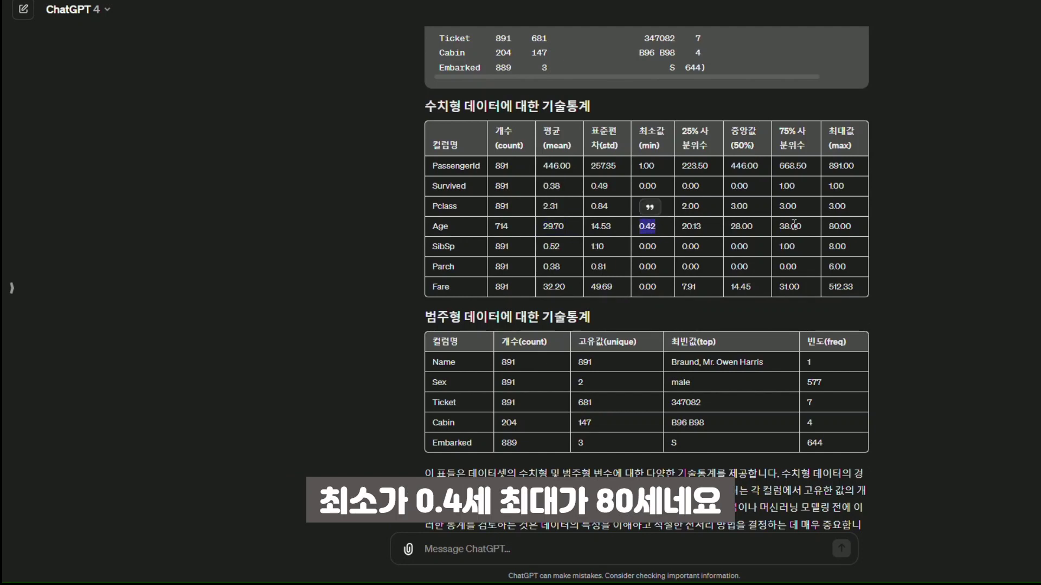
drag(827, 226, 852, 227)
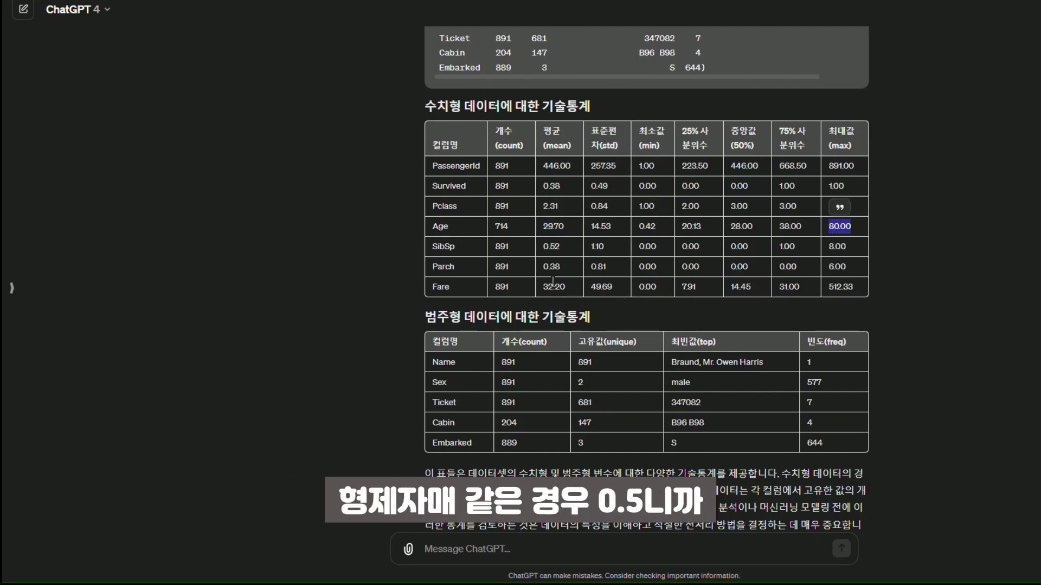
- Highlight the SibSp mean, the Fare mean and the Fare values from minimum to maximum in the numerical statistics table
click(568, 245)
drag(539, 242, 541, 243)
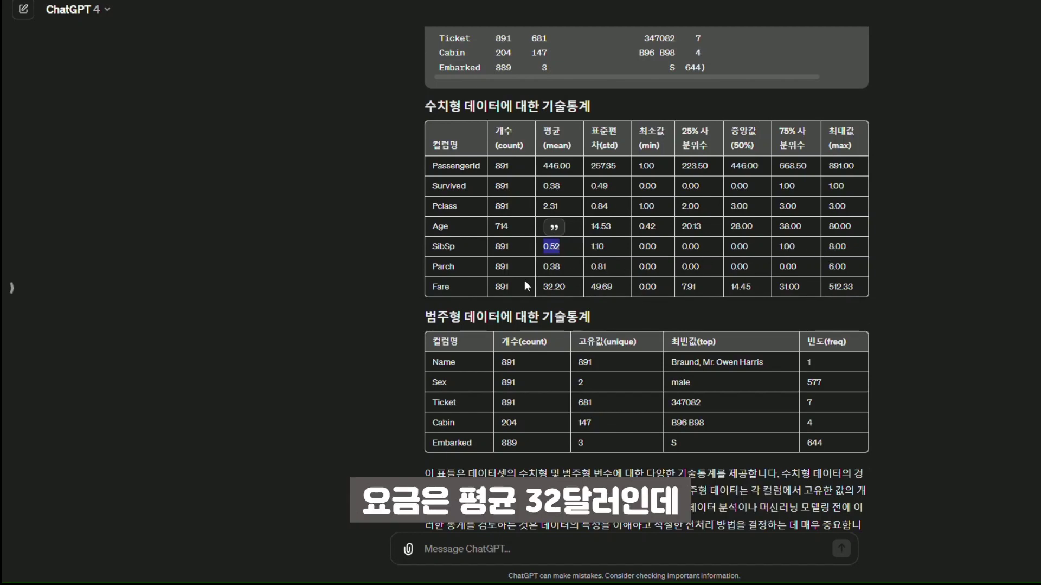
drag(542, 287, 566, 287)
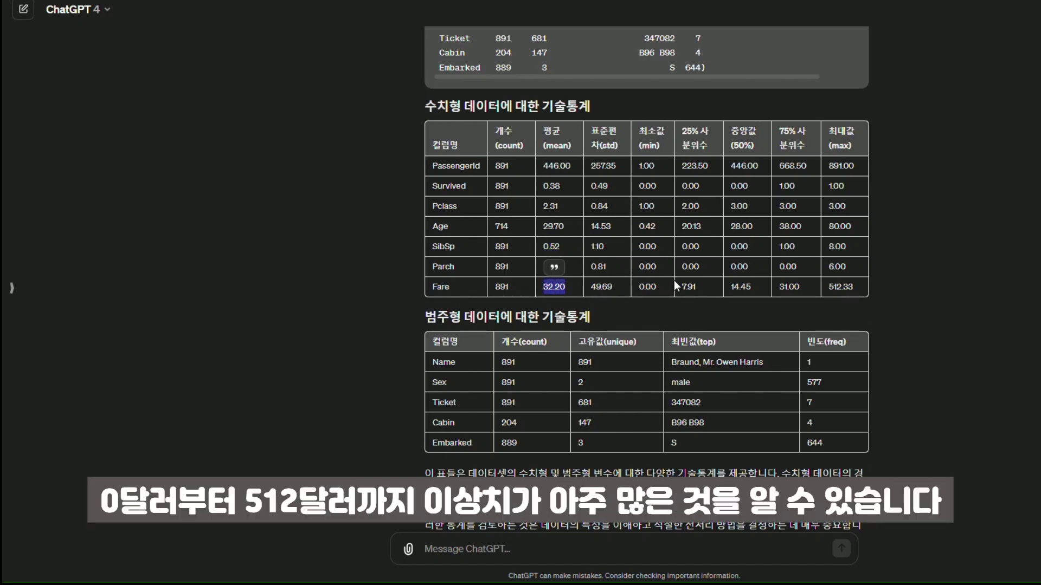
drag(637, 286, 977, 298)
- Highlight the unique and most frequent values of Name in the categorical statistics table, and clear the selection
scroll(941, 417, down, 2)
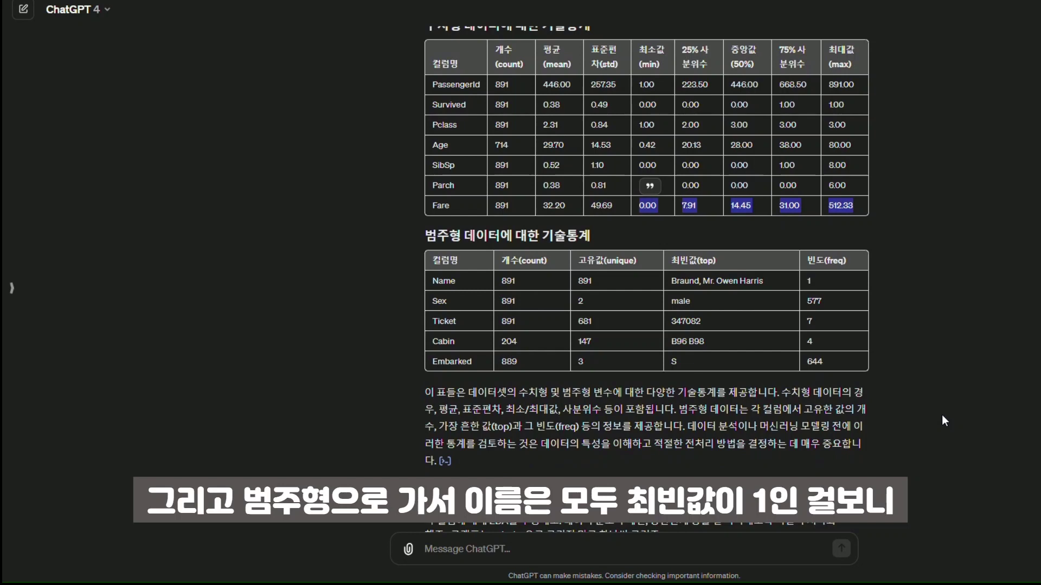
drag(577, 281, 749, 293)
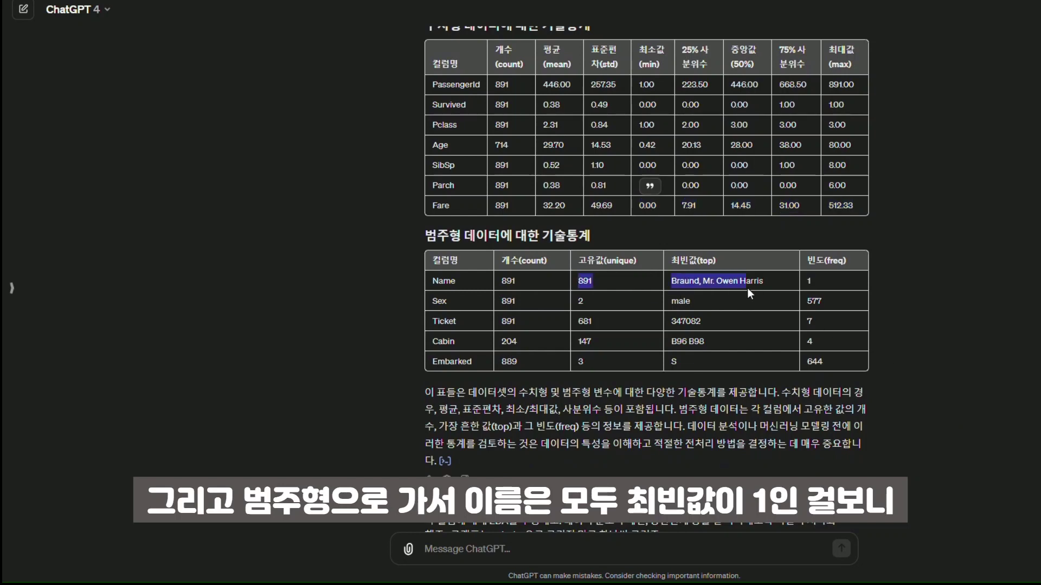
click(964, 317)
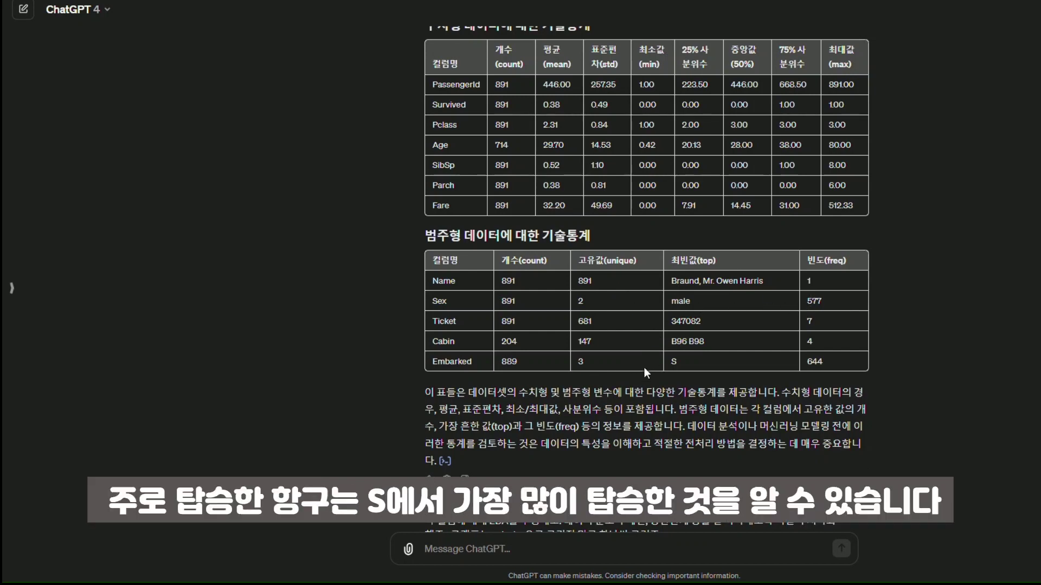
click(971, 480)
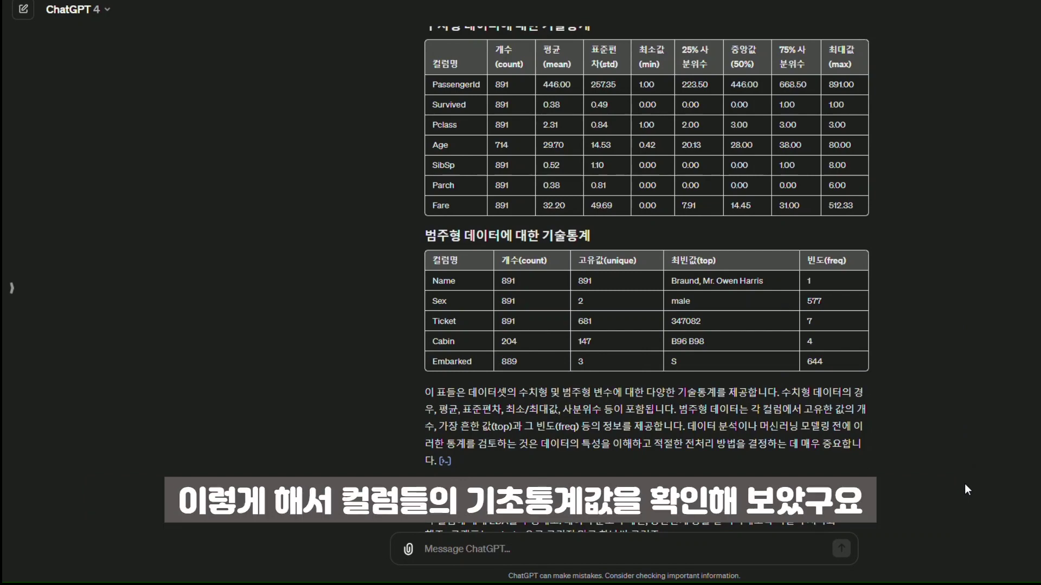
- Highlight the prompt requesting EDA of each column with separate graphs instead of subplots, and clear the selection
scroll(964, 484, up, 3)
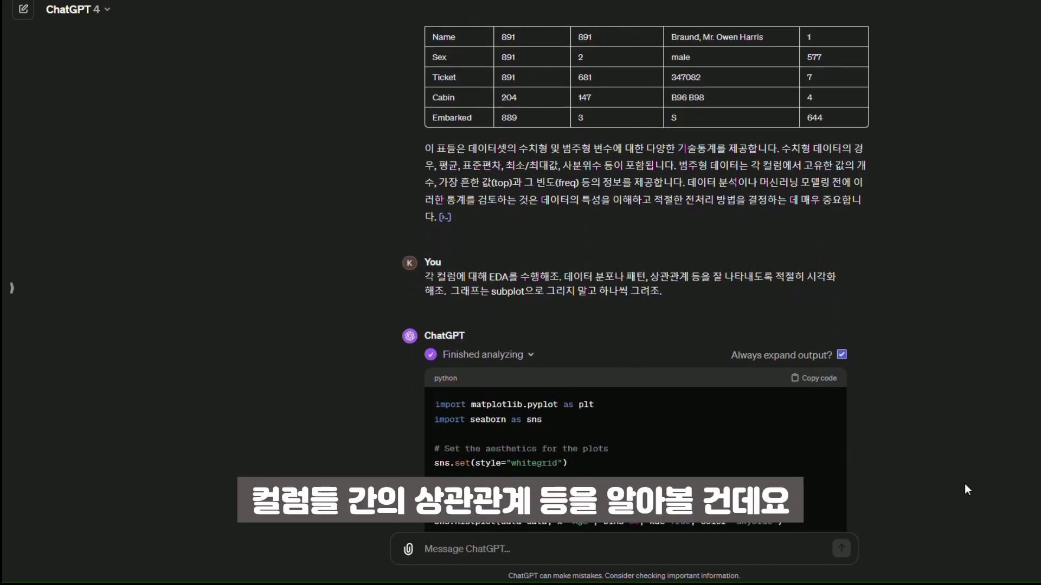
scroll(964, 483, down, 2)
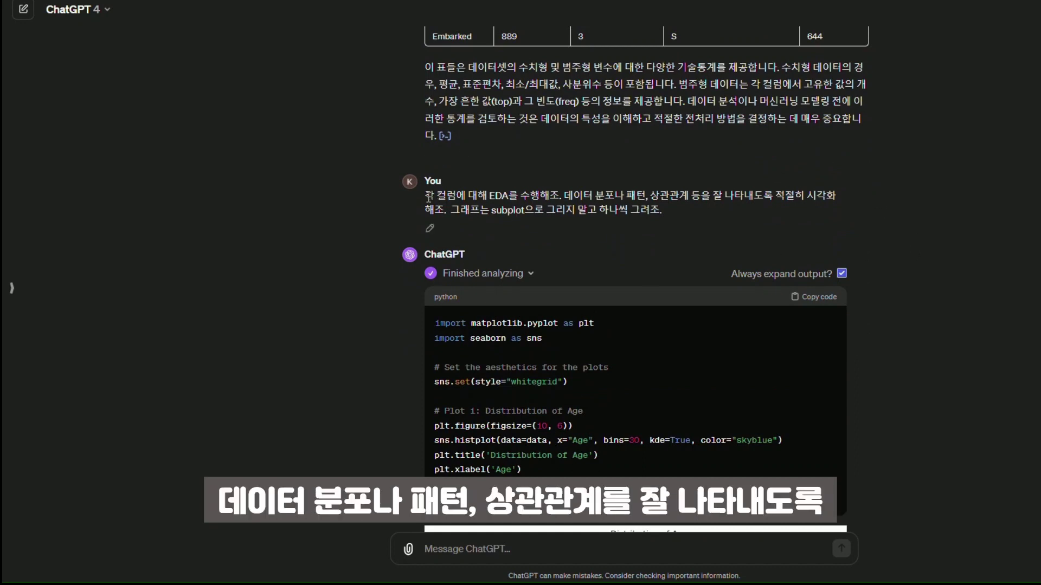
mouse_move(425, 196)
mouse_down()
mouse_move(839, 201)
mouse_move(463, 222)
mouse_move(451, 210)
mouse_up()
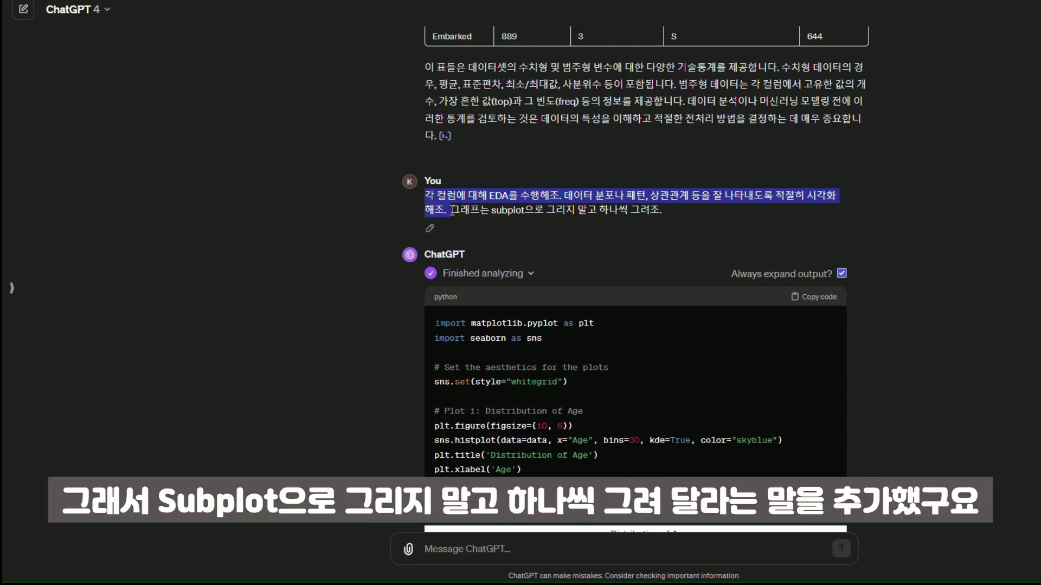
drag(451, 210, 691, 209)
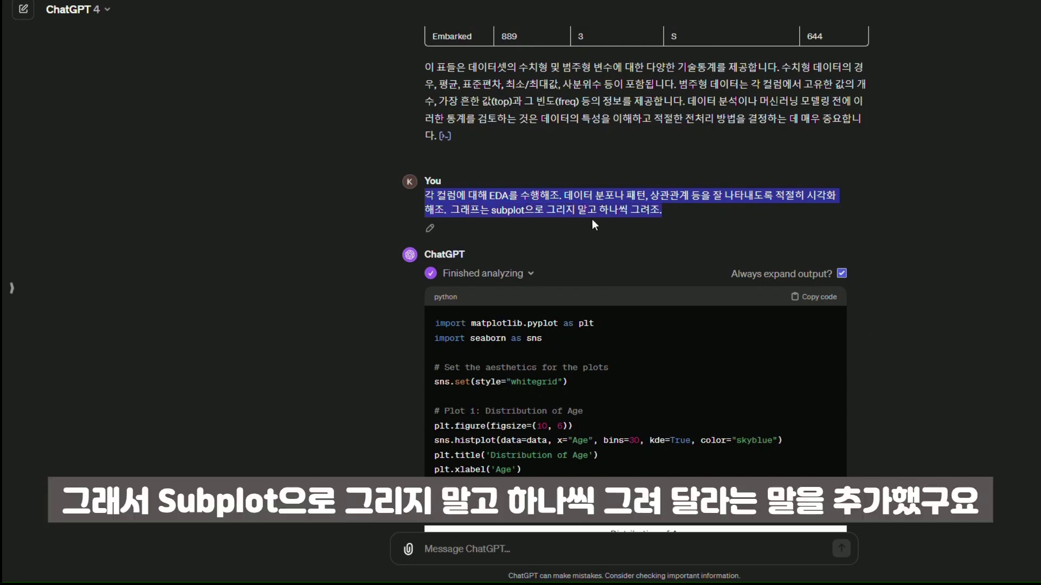
click(691, 209)
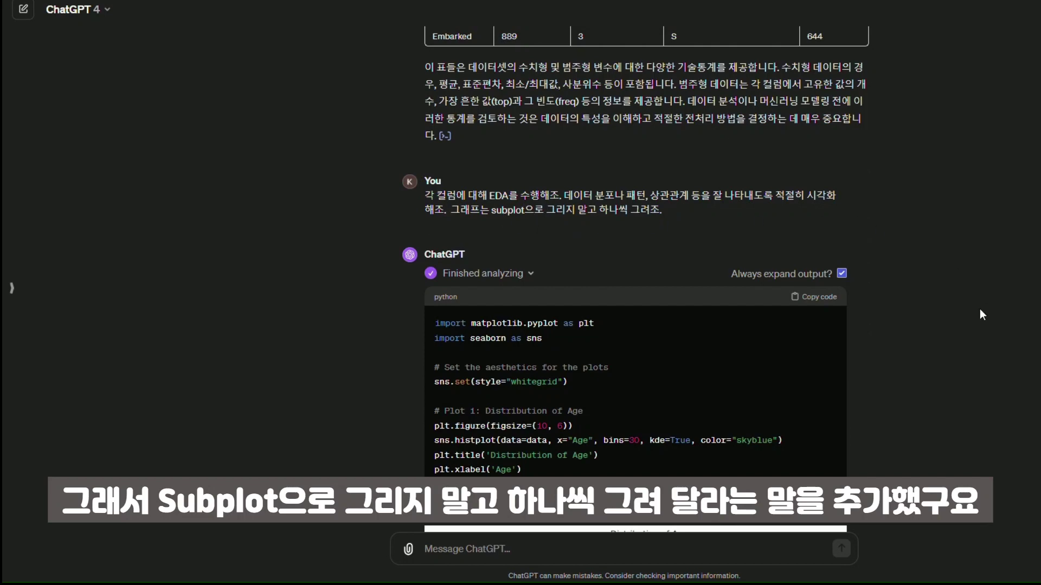
- Examine the distribution charts for Age, Sex and Passenger Class in ChatGPT's answer
scroll(964, 422, down, 7)
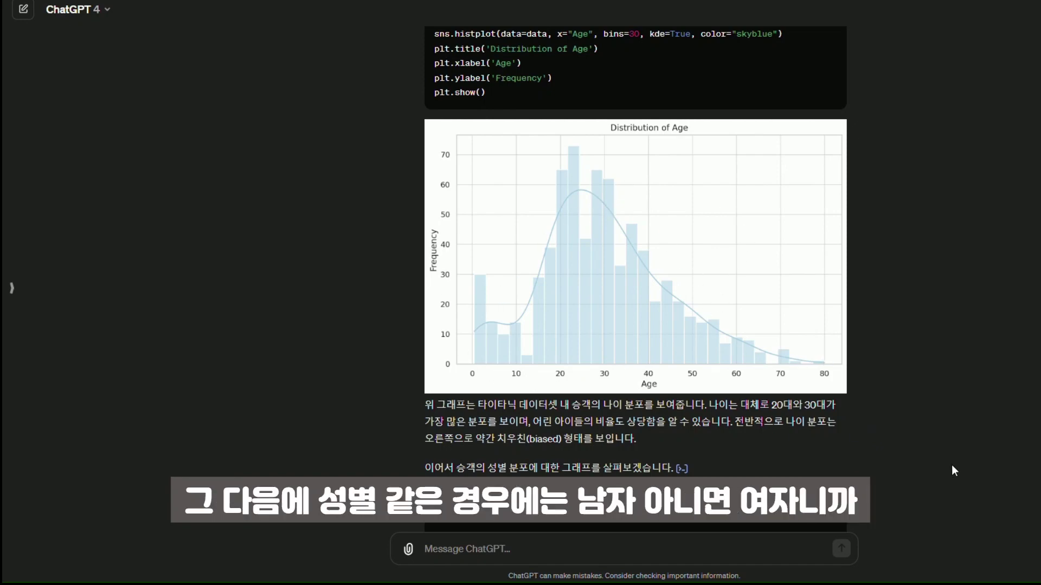
scroll(952, 464, down, 10)
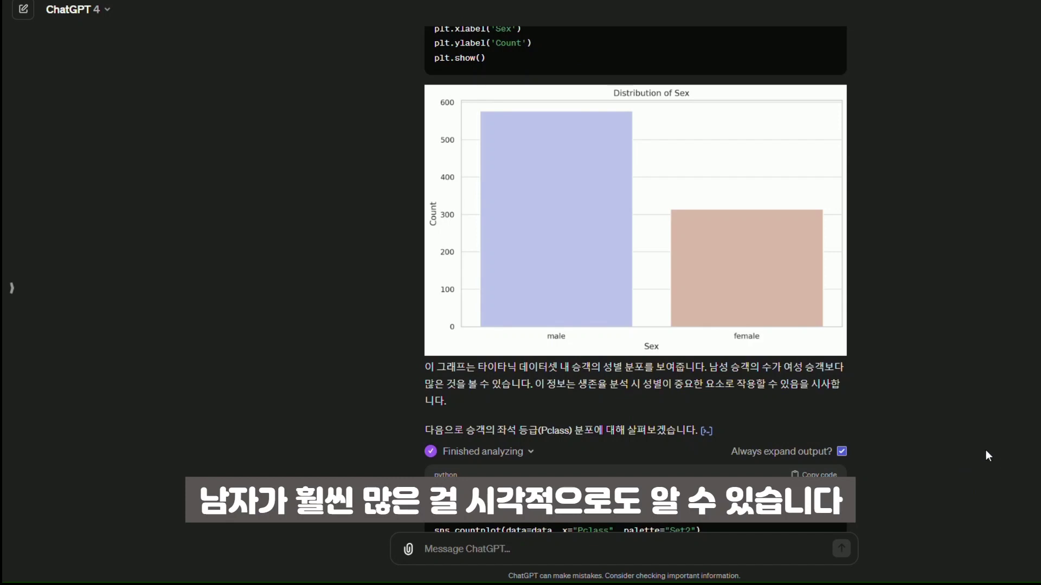
scroll(984, 455, down, 3)
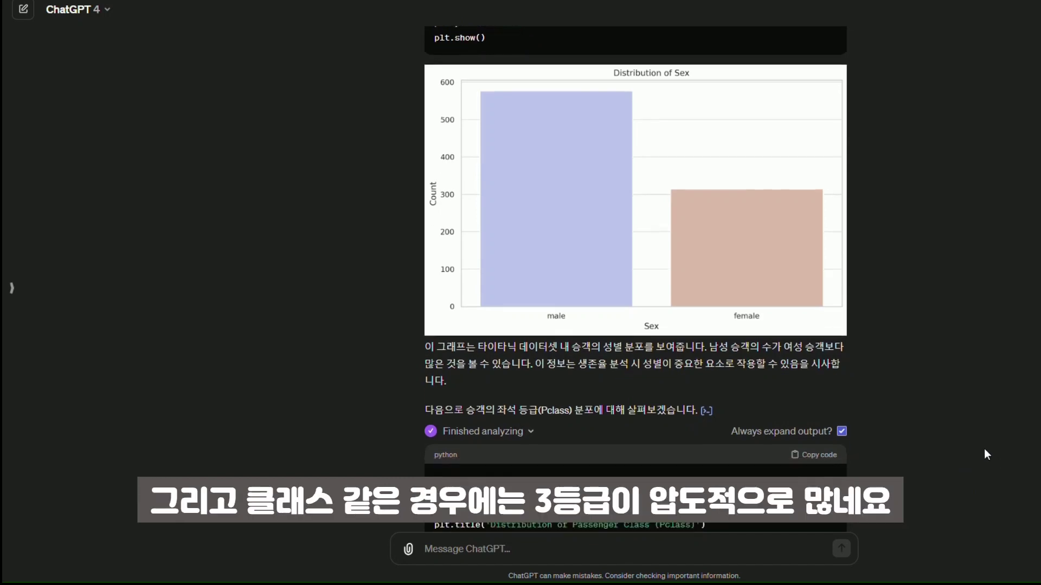
scroll(976, 509, down, 4)
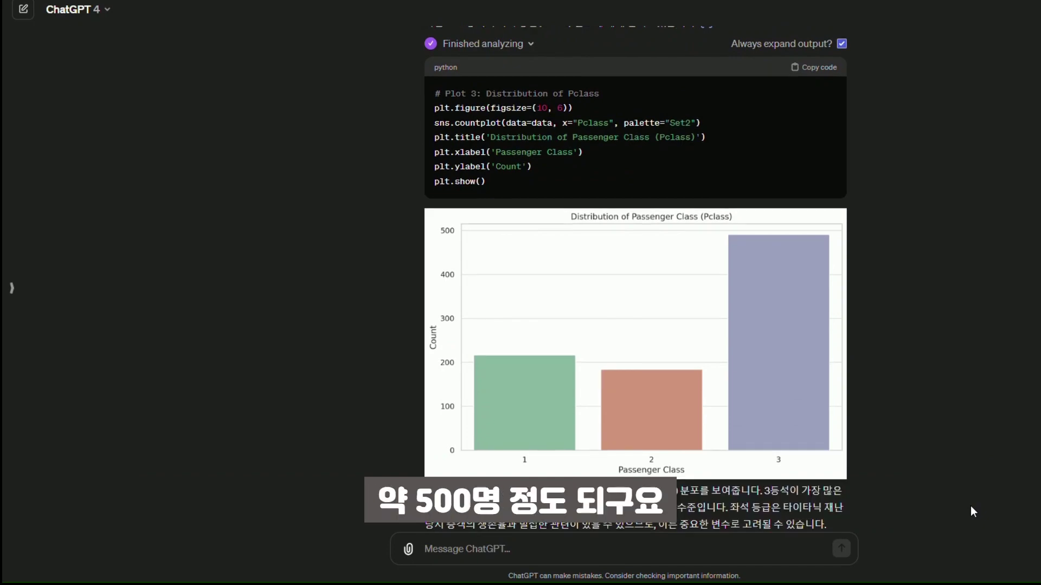
- Examine the Survival by Passenger Class chart, highlighting its introduction and the hue="Survived" argument in its code
scroll(971, 507, down, 6)
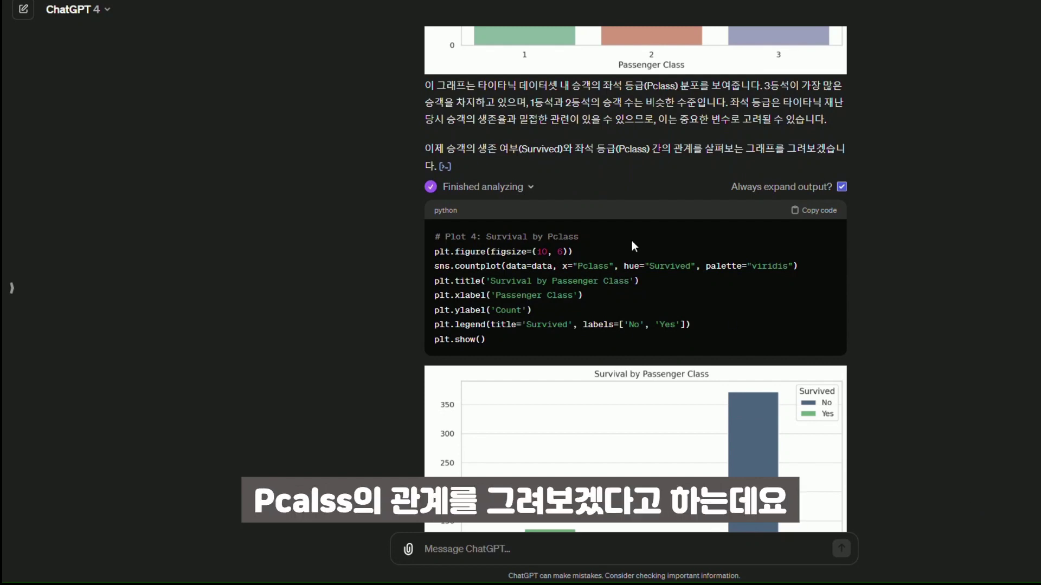
drag(476, 149, 854, 155)
click(854, 155)
scroll(980, 395, down, 1)
scroll(970, 460, down, 1)
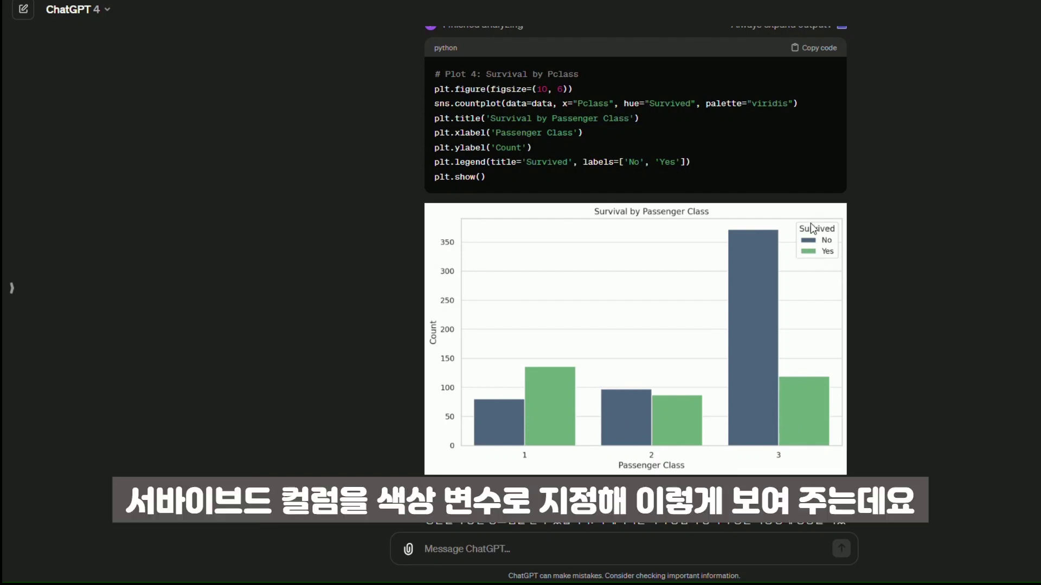
drag(623, 103, 686, 108)
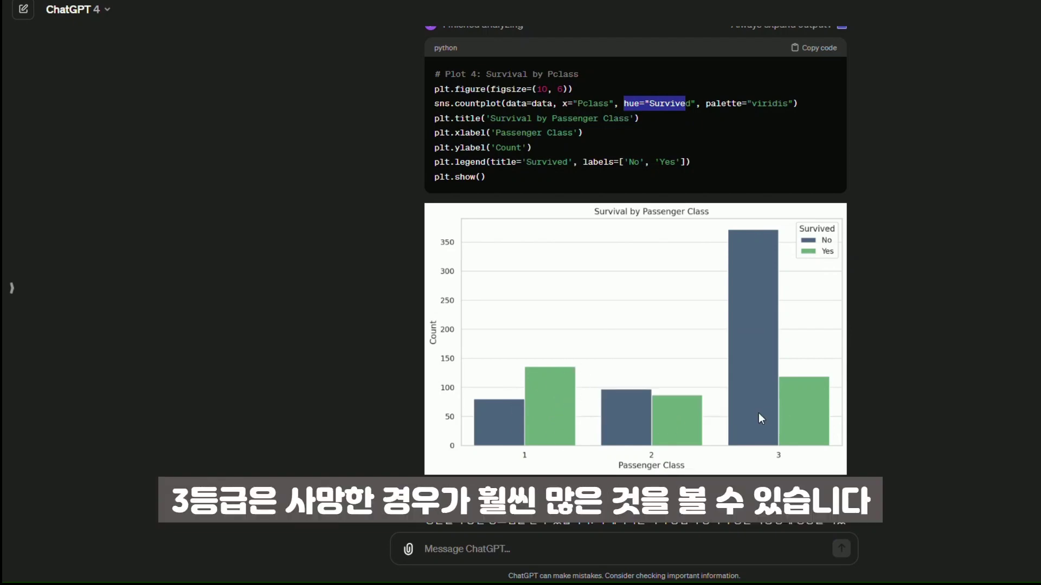
- Highlight the sentence introducing the relation between sex and survival, and examine the Survival by Sex chart
scroll(899, 441, down, 5)
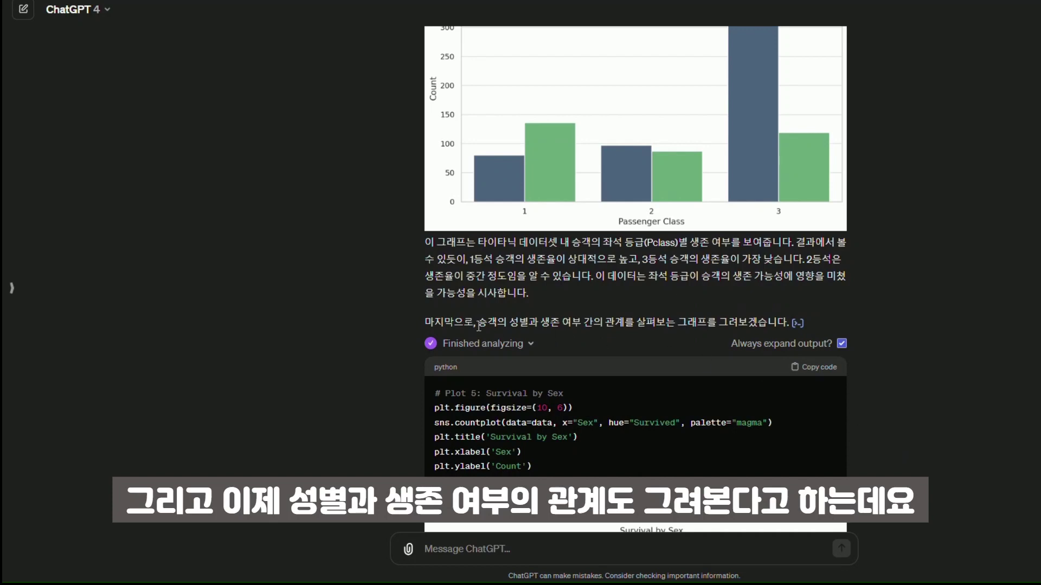
drag(479, 324, 716, 323)
scroll(915, 402, down, 5)
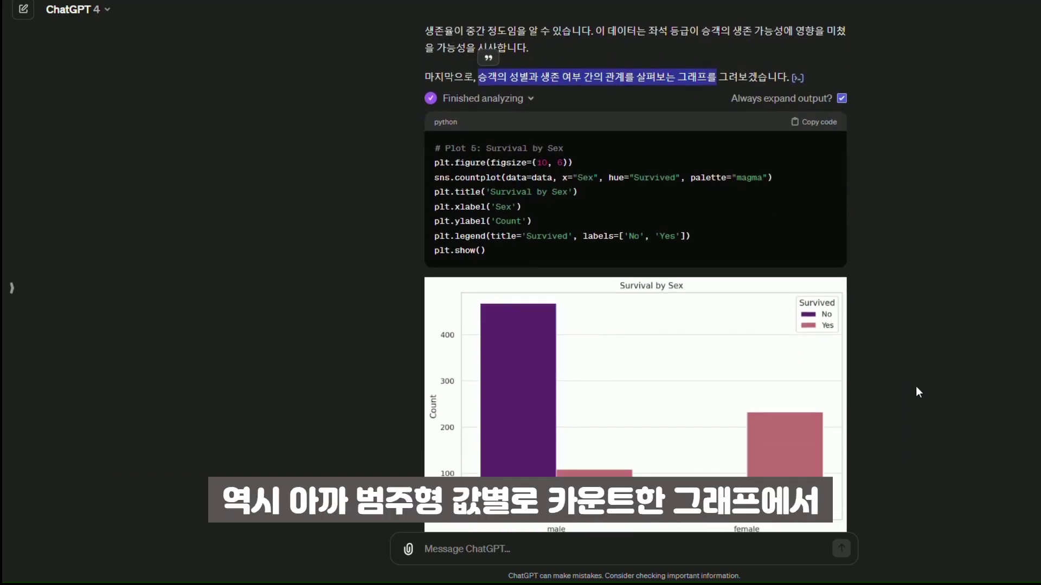
scroll(916, 386, down, 2)
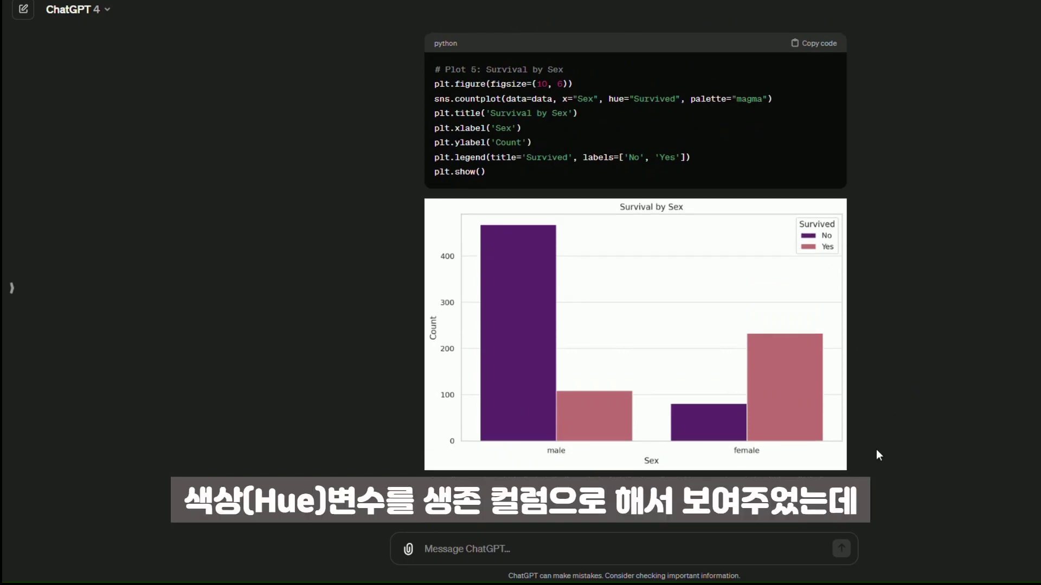
scroll(876, 450, up, 3)
scroll(880, 471, down, 4)
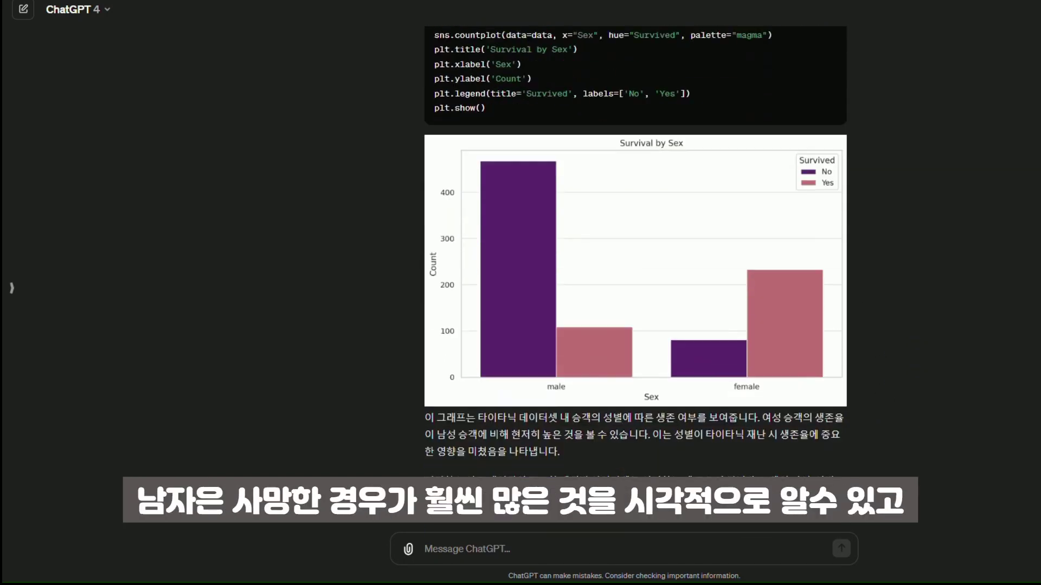
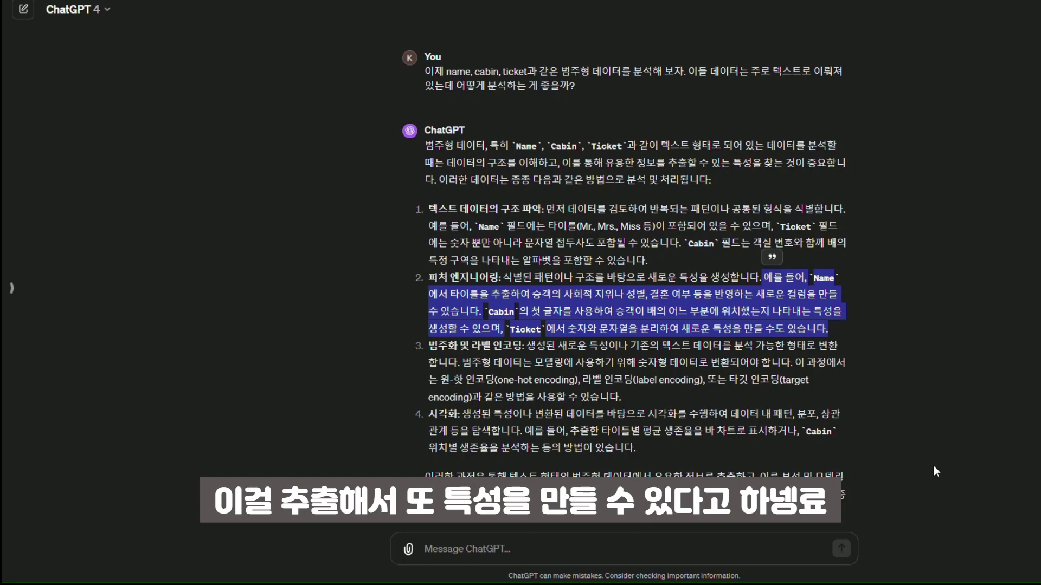
- Highlight the prompt "그럼 우선 name 컬럼에서 .앞에 호칭을 추출해서 새로운 컬럼을 만들어조." and clear the selection
scroll(933, 477, down, 5)
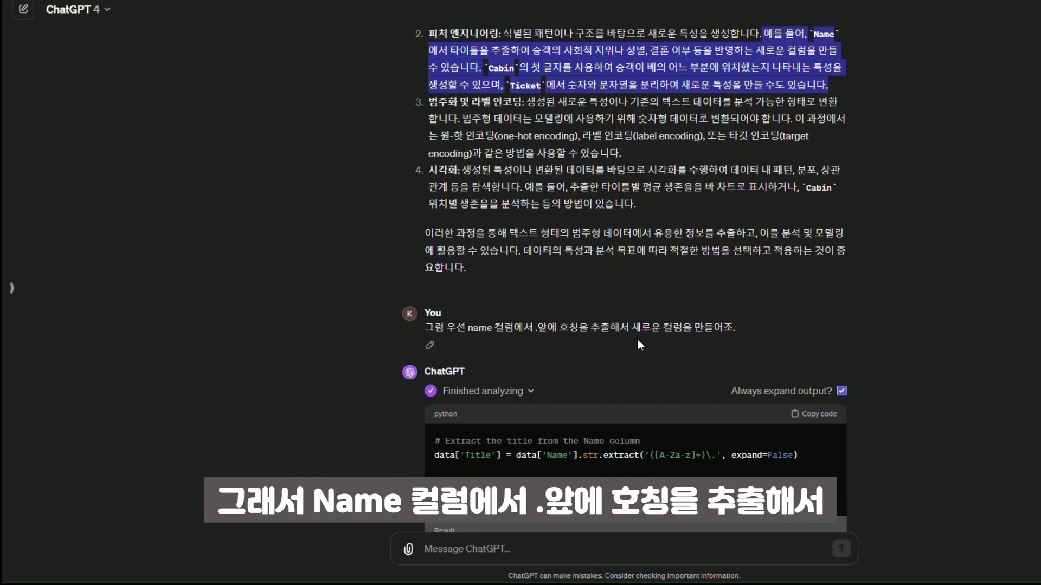
drag(424, 327, 733, 329)
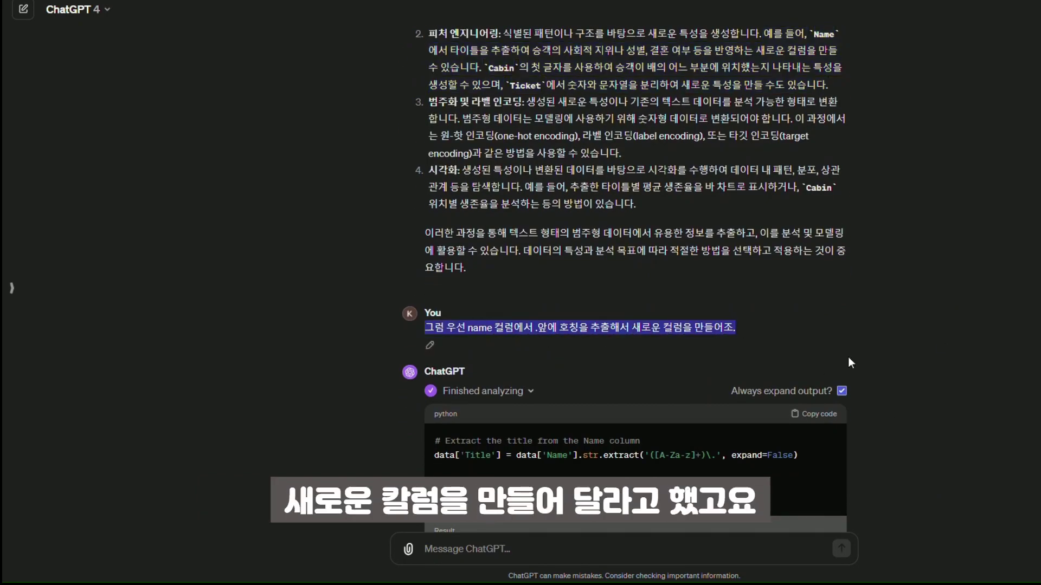
click(963, 390)
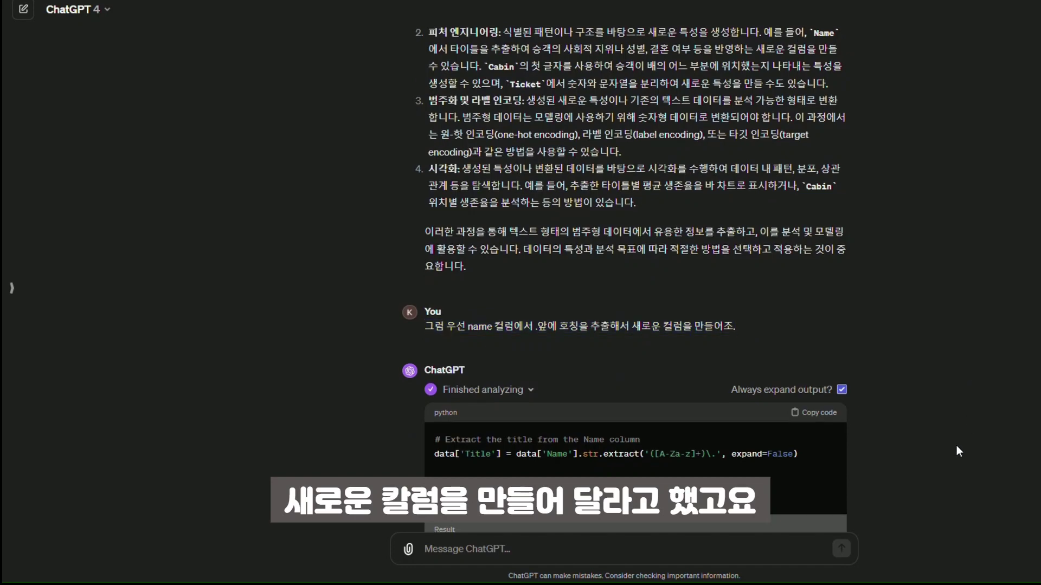
- Examine the passenger counts per title in the extracted Title column and the list explaining them
scroll(945, 457, down, 8)
scroll(946, 461, down, 2)
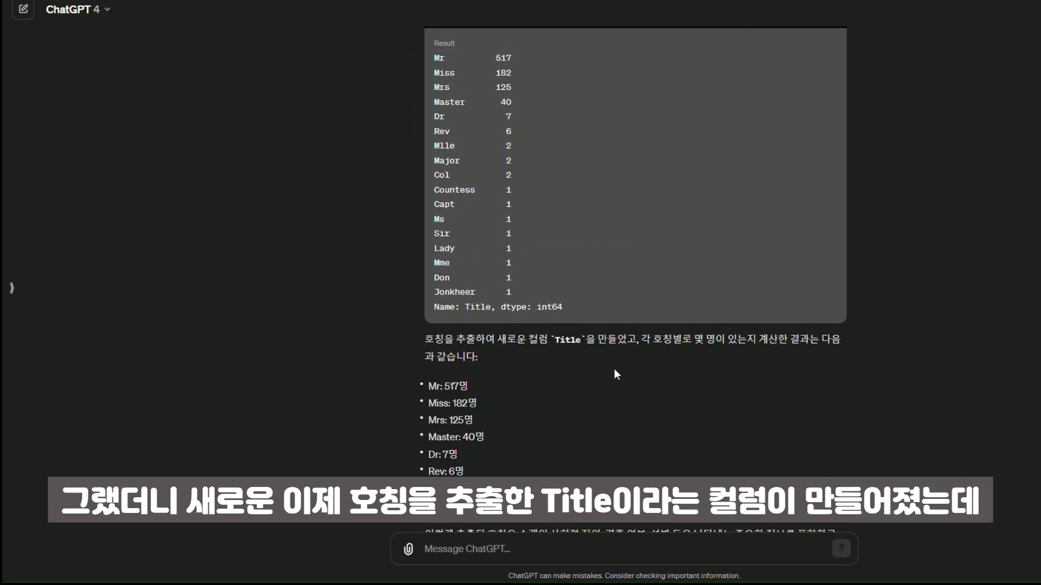
click(566, 335)
scroll(997, 440, down, 3)
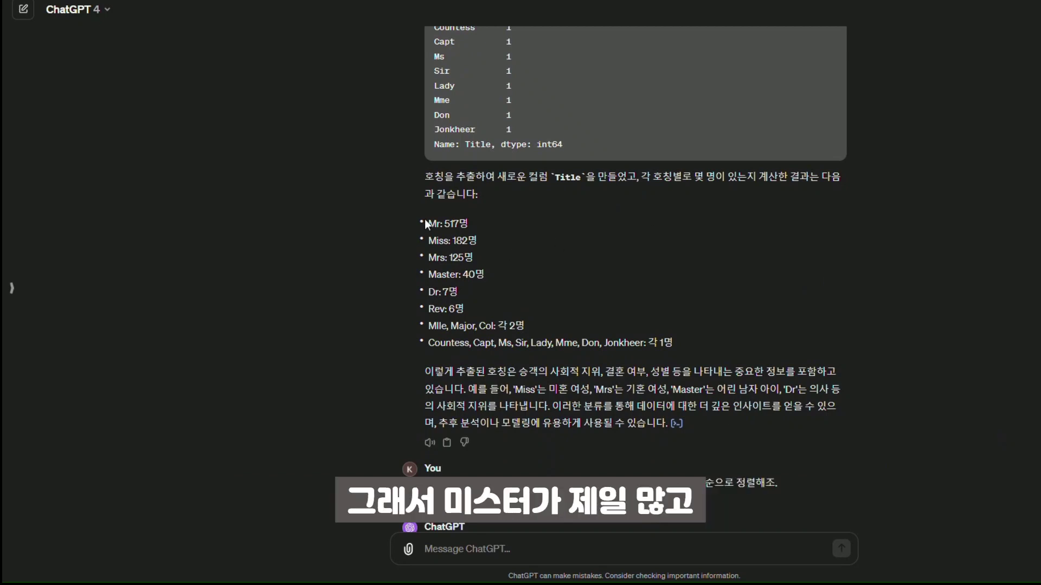
- Highlight the Mr count and the line of single-passenger titles in the Title list, clearing each selection
drag(426, 222, 496, 223)
click(496, 223)
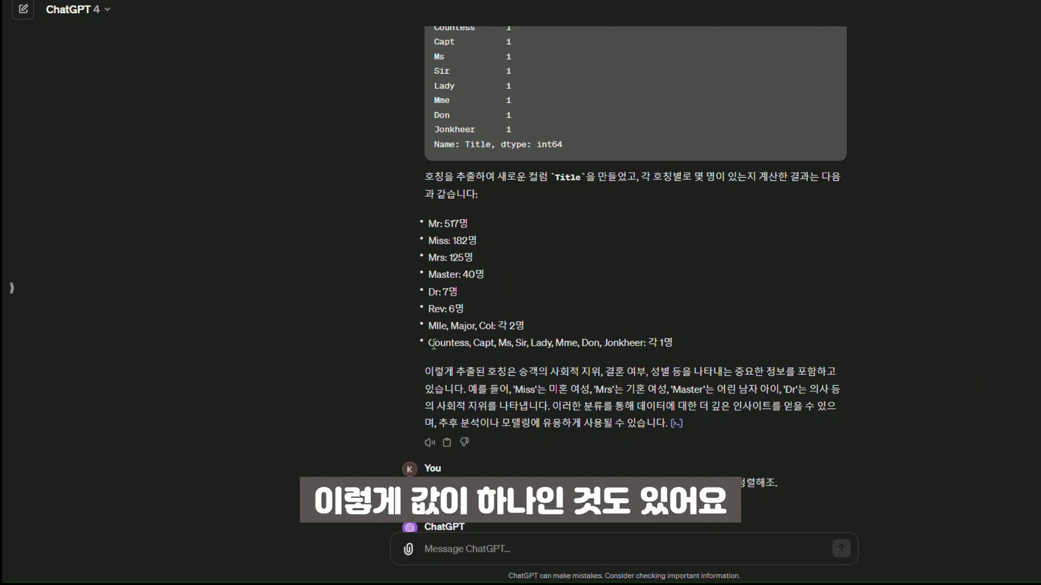
drag(433, 344, 702, 344)
click(703, 344)
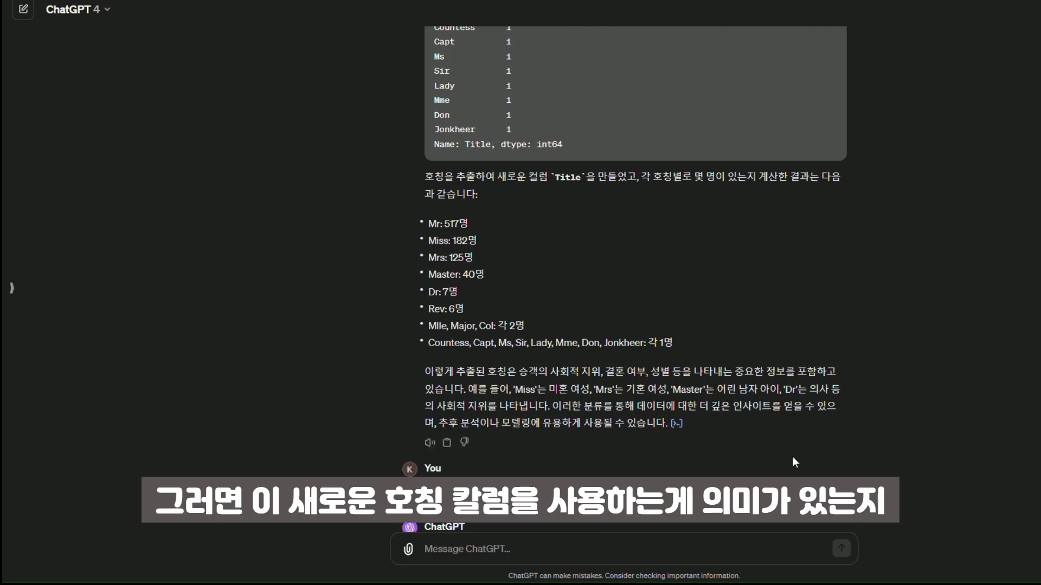
- Highlight the prompt "호칭의 고유값별로 빈도수와 생존율을 표로 보여조. 빈도수 내림차순으로 정렬해조." and clear the selection
drag(426, 485, 664, 485)
click(835, 482)
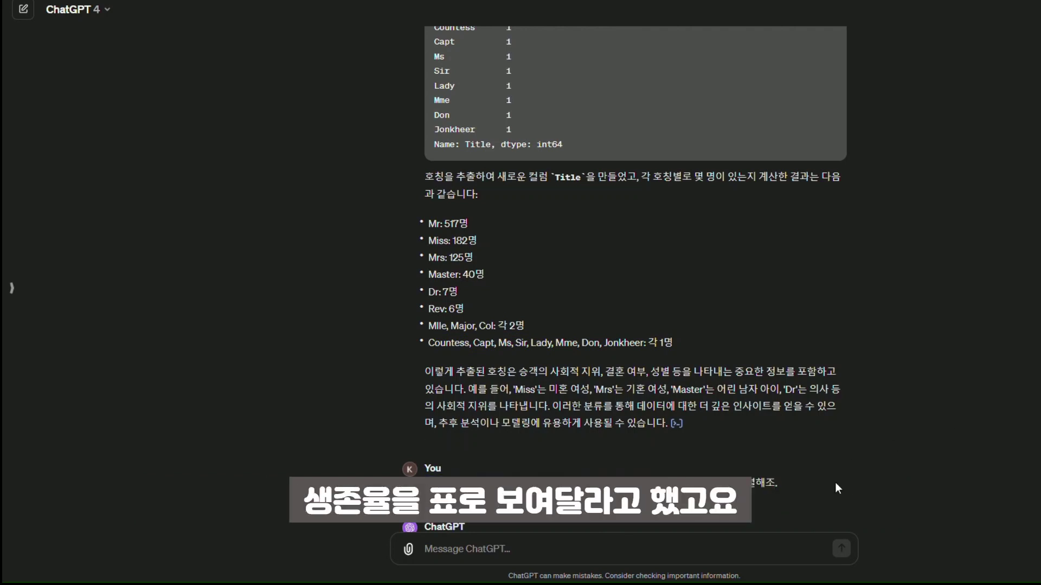
scroll(834, 482, down, 4)
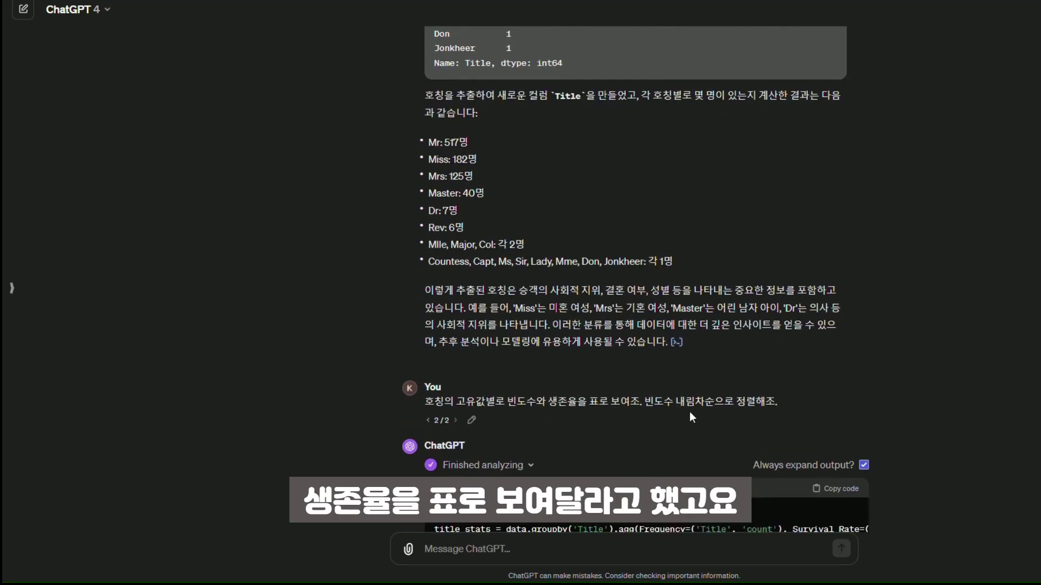
- Examine the table of frequency and survival rate by title, highlighting the Master survival rate
scroll(892, 448, down, 8)
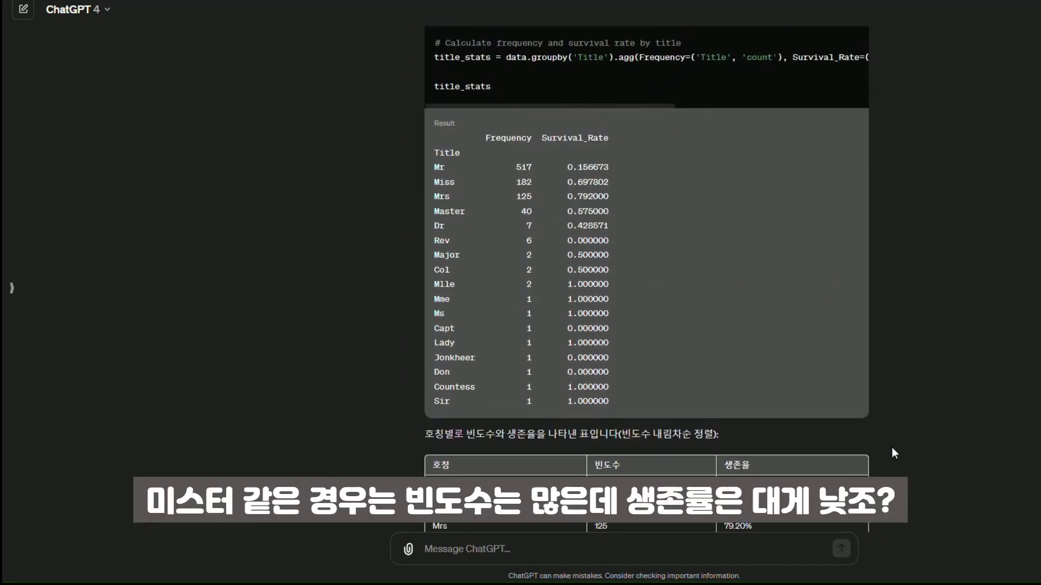
scroll(805, 459, down, 2)
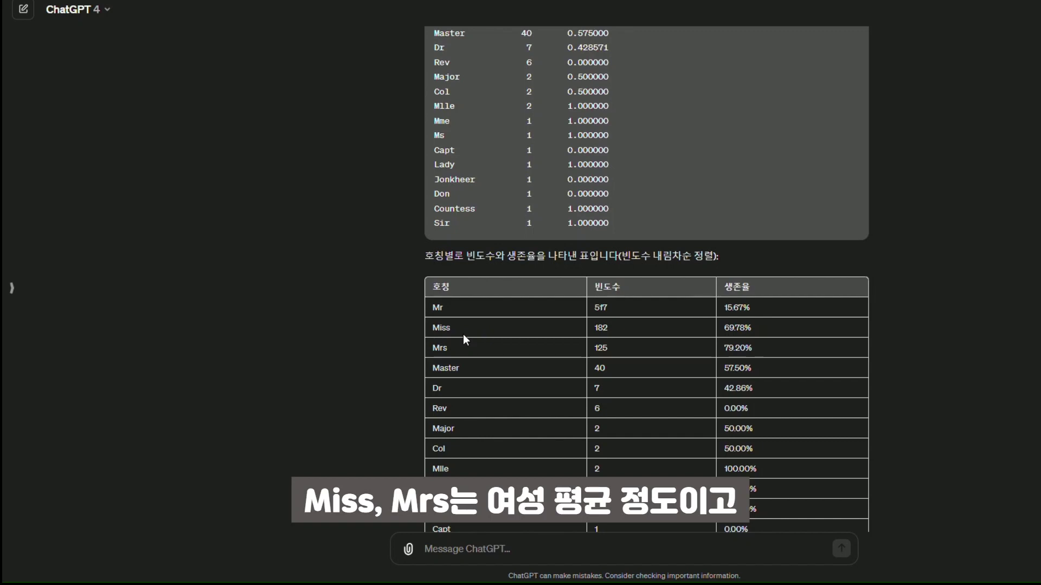
scroll(463, 334, down, 2)
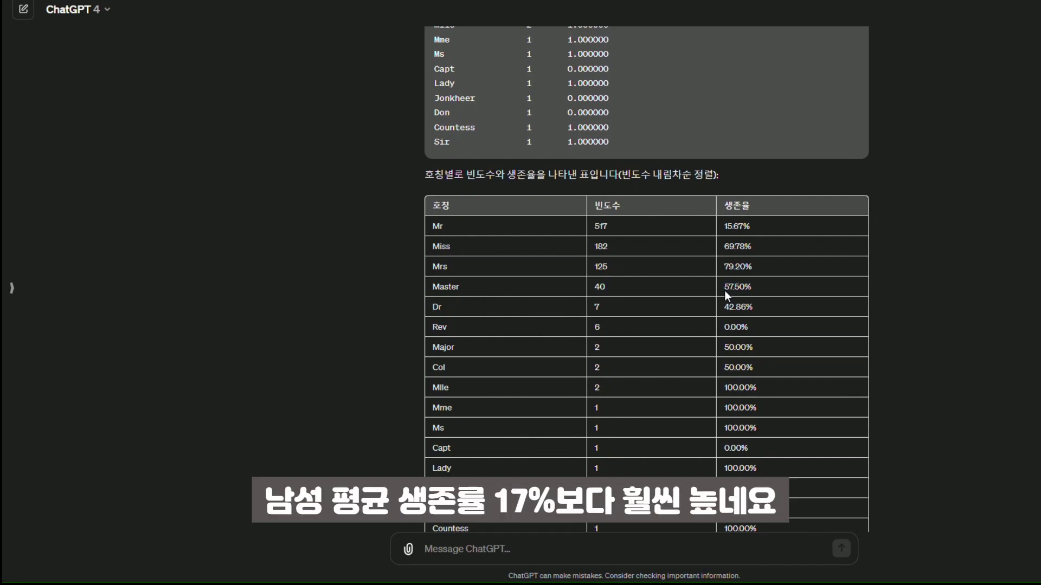
drag(724, 290, 756, 301)
click(874, 343)
scroll(937, 402, down, 2)
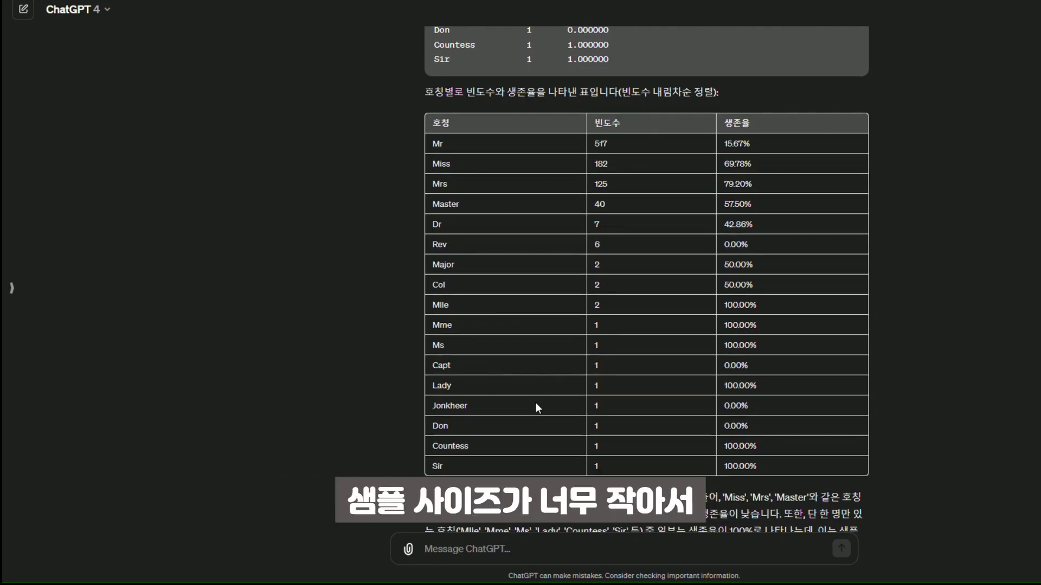
- Highlight the prompt asking for the Don and Jonkheer data, and examine the passenger records for the titles Don, Jonkheer and Sir
scroll(536, 406, down, 2)
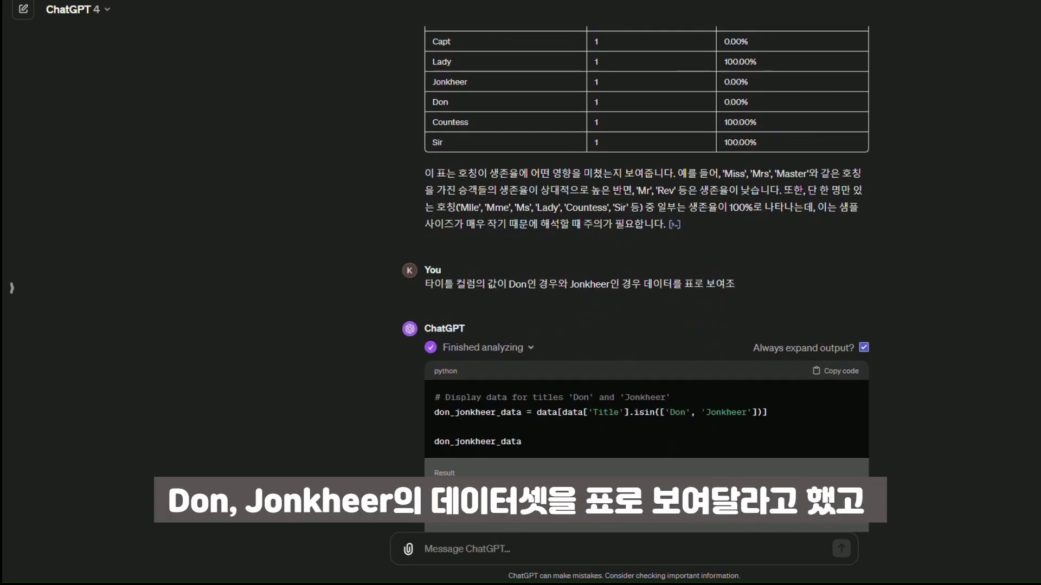
drag(500, 215, 737, 206)
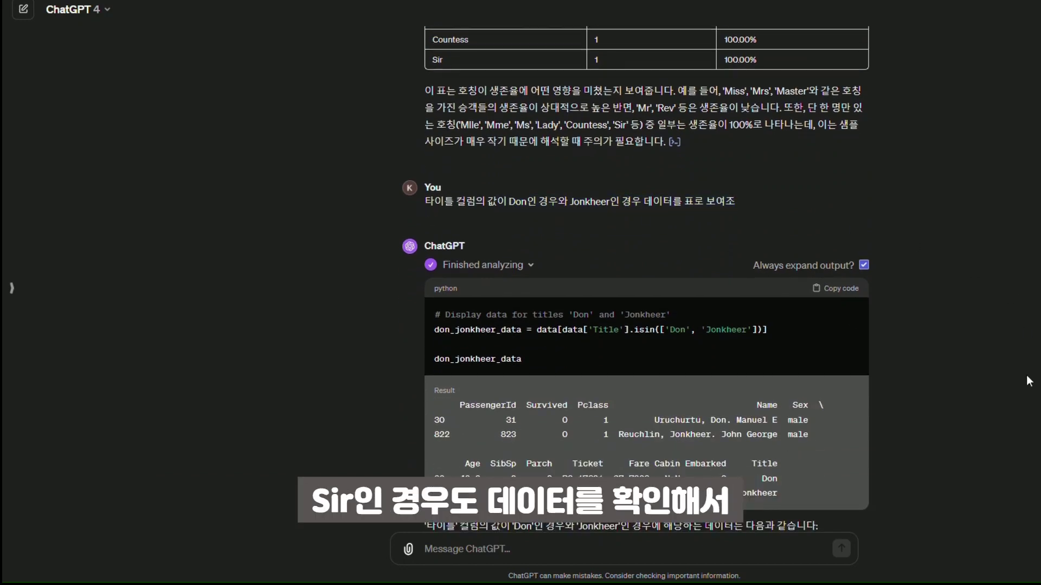
scroll(1007, 460, down, 8)
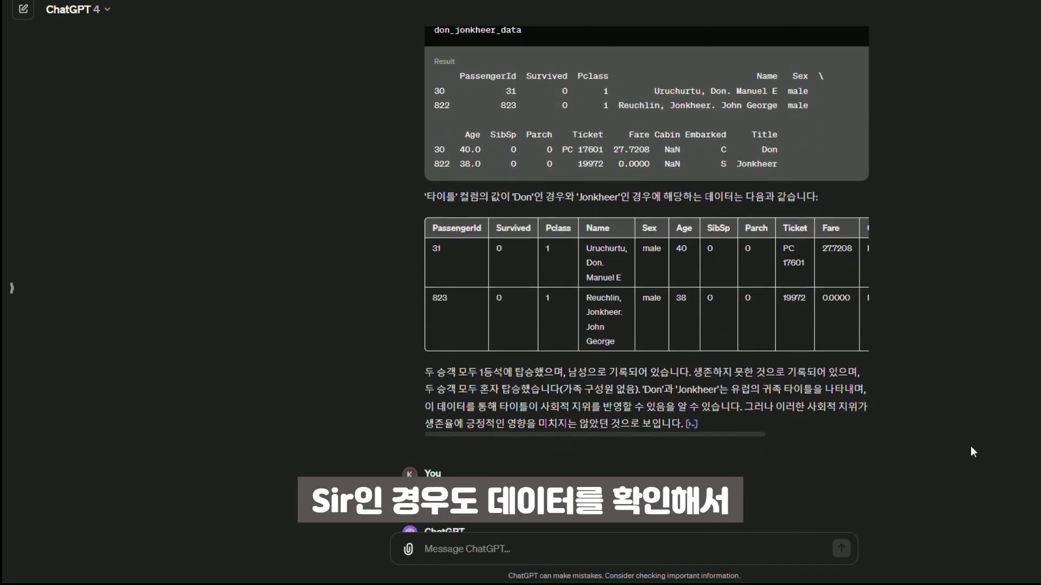
scroll(967, 444, down, 4)
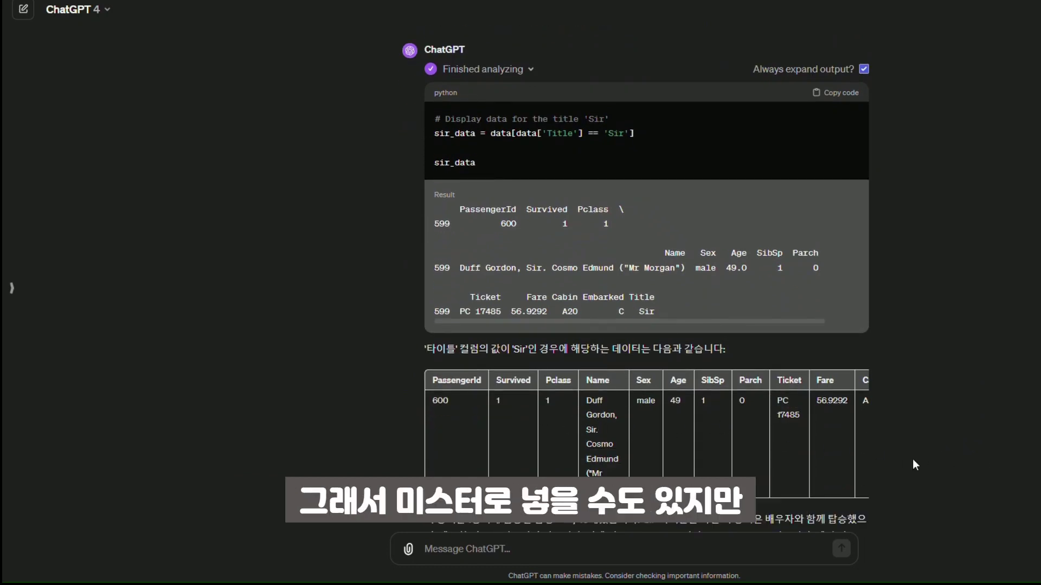
scroll(912, 460, down, 3)
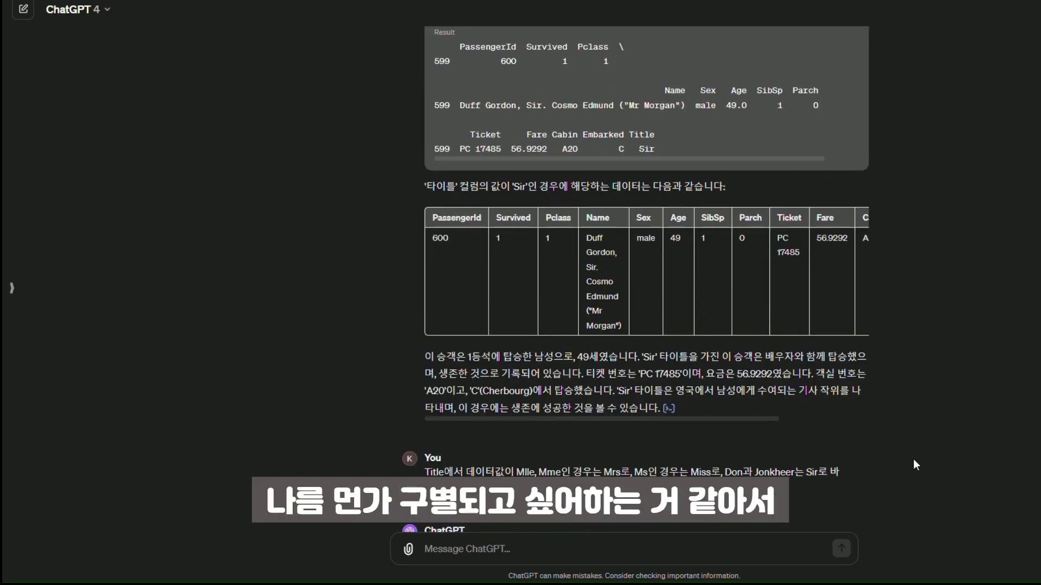
scroll(914, 462, up, 2)
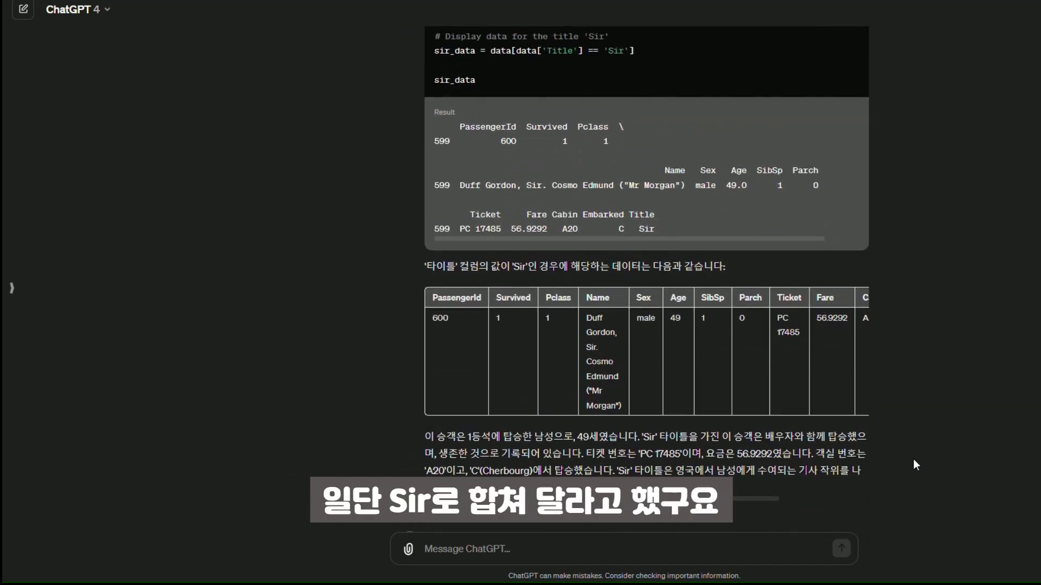
- Highlight the prompt merging Mlle and Mme into Mrs, Ms into Miss, and Don and Jonkheer into Sir, and examine the replacement code and title counts
scroll(913, 460, down, 3)
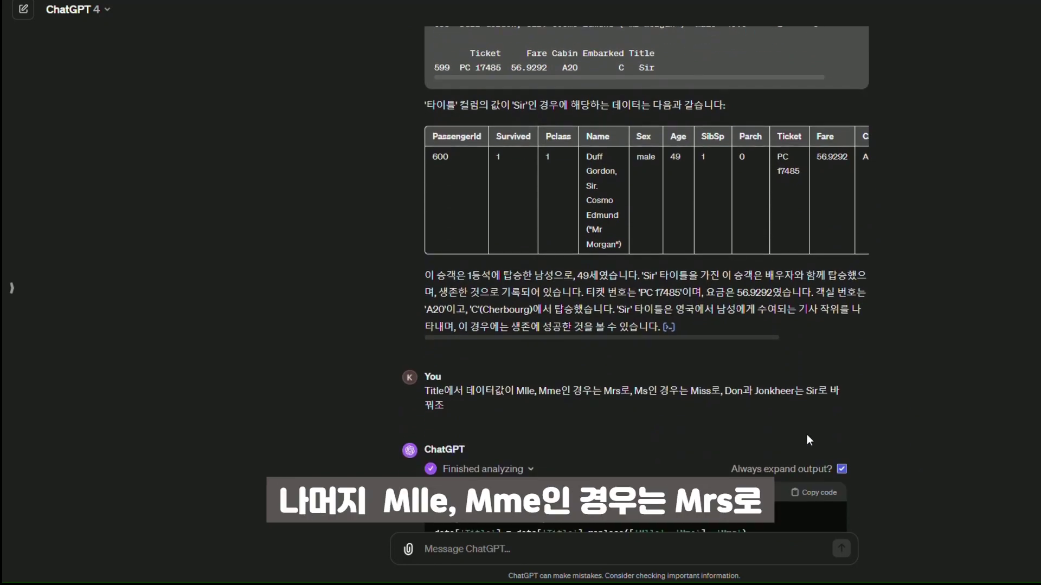
drag(495, 394, 830, 413)
click(637, 391)
click(705, 399)
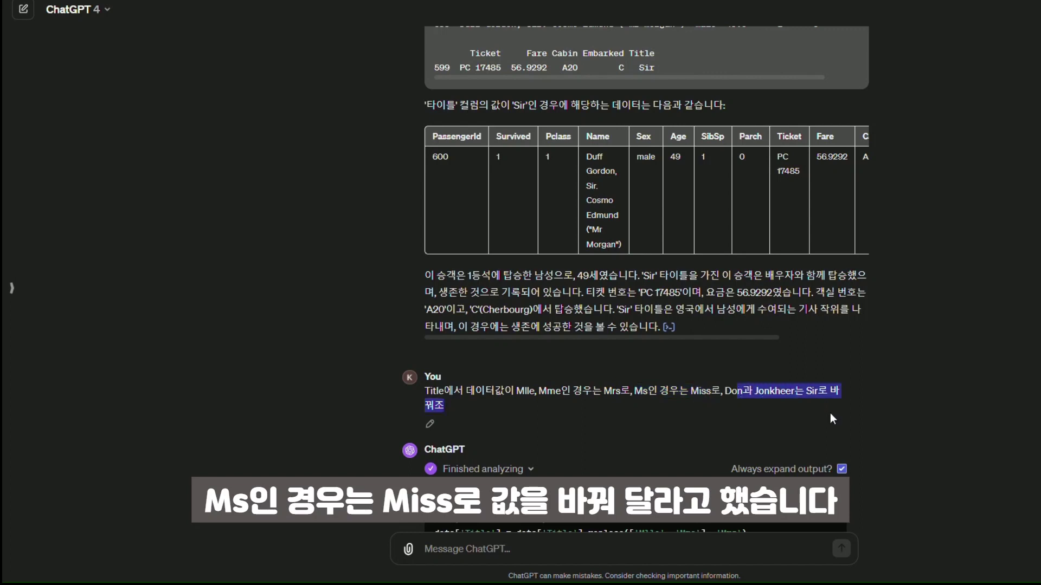
click(831, 413)
scroll(967, 434, down, 6)
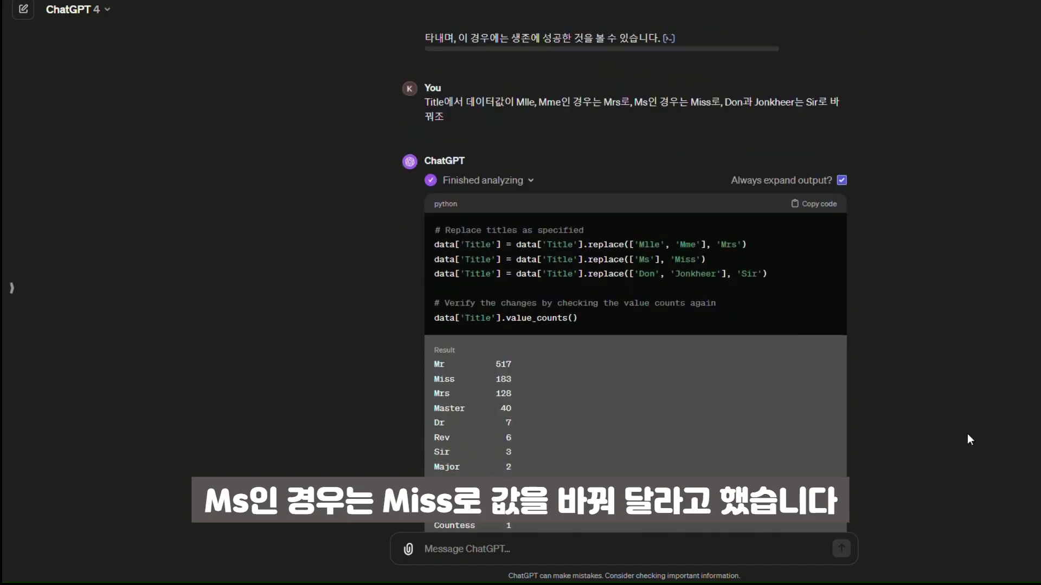
scroll(970, 473, down, 7)
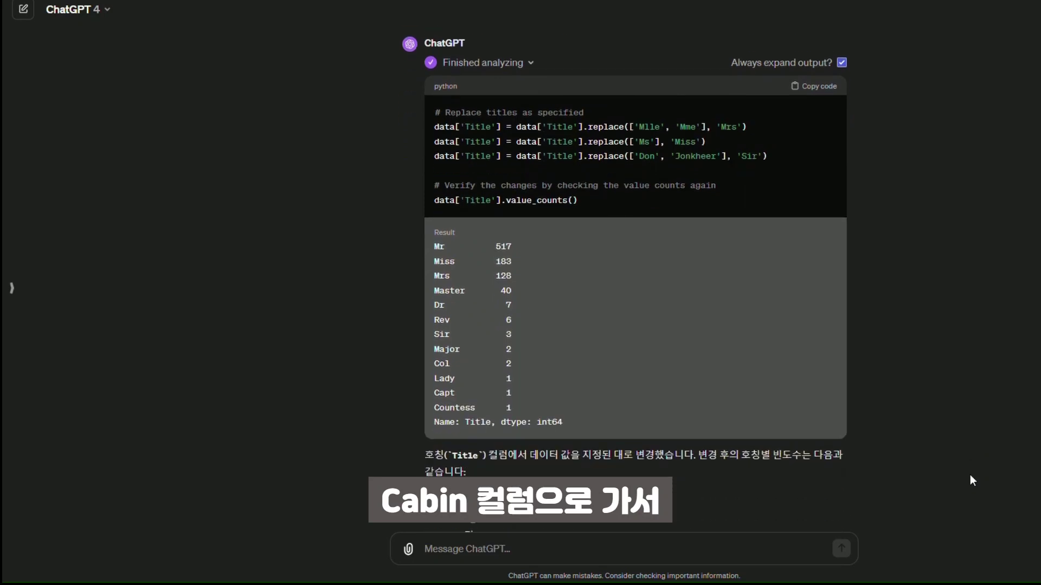
- Highlight the prompt "이제 cabin에서 첫 글자를 추출해 새로운 컬럼을 만들어조" and examine the Cabin_First_Letter code, counts and column name
scroll(970, 479, down, 2)
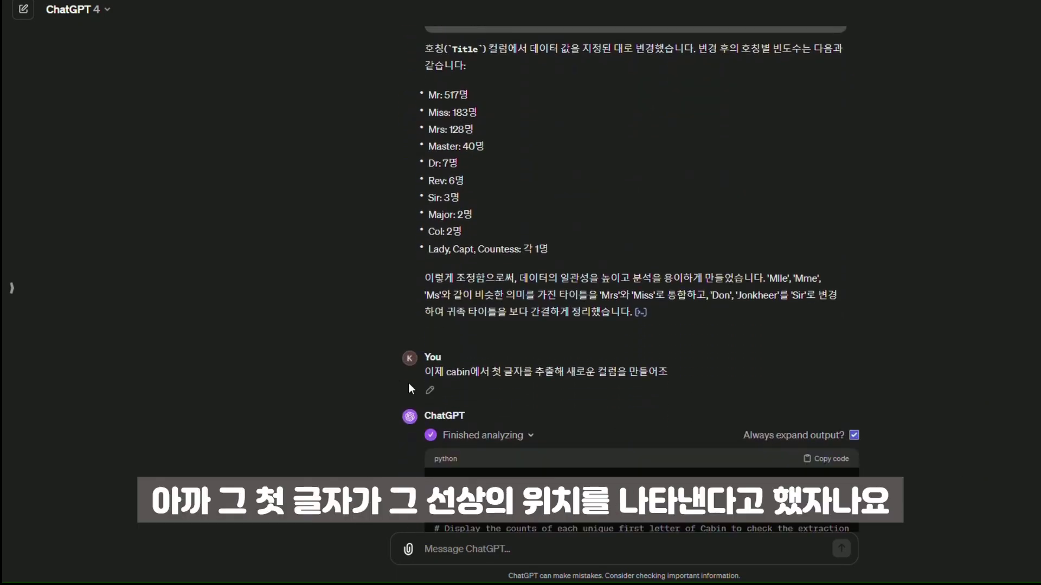
drag(424, 374, 702, 381)
click(989, 448)
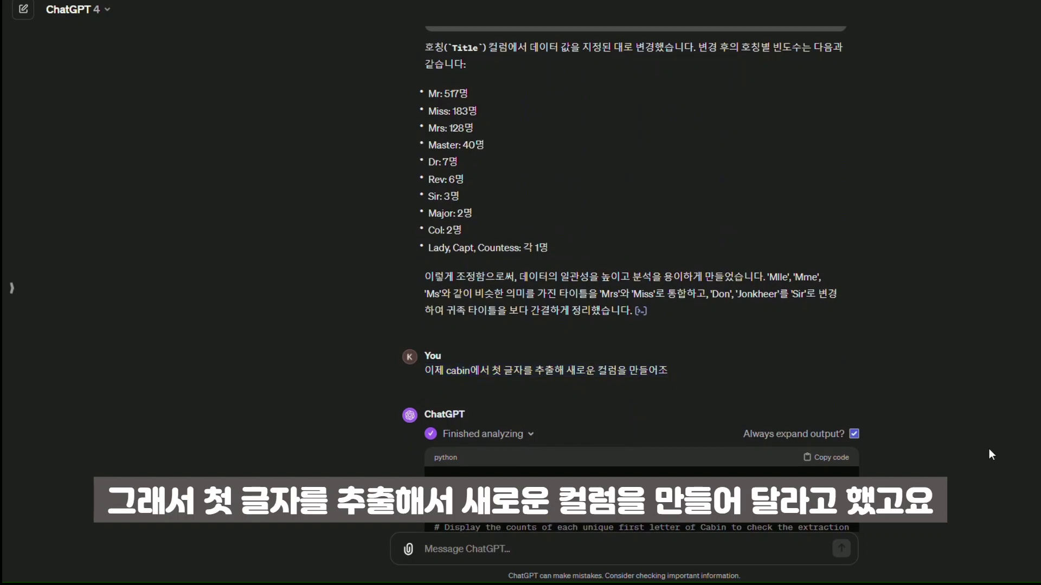
scroll(988, 448, down, 3)
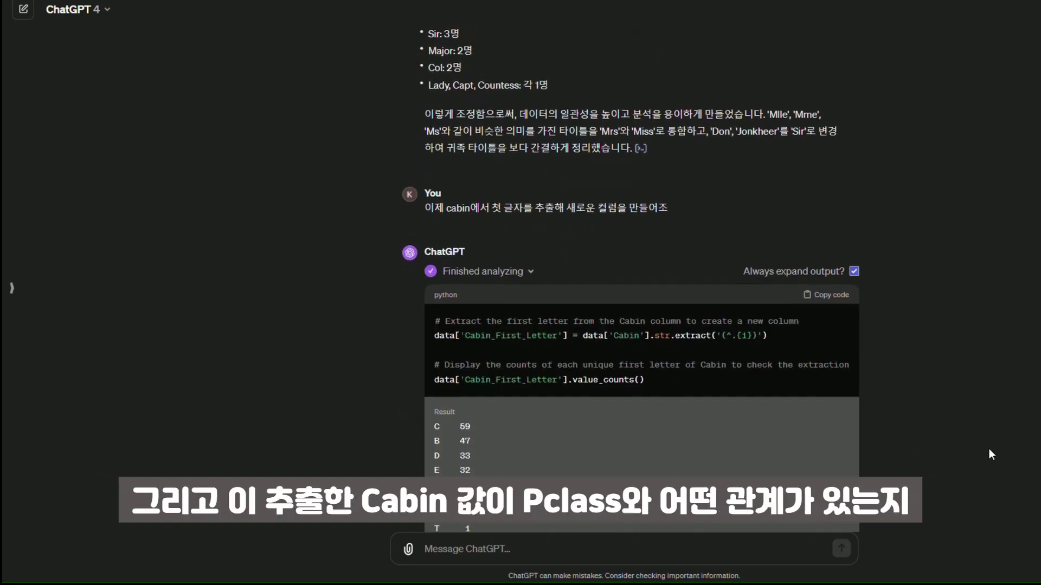
scroll(989, 449, down, 4)
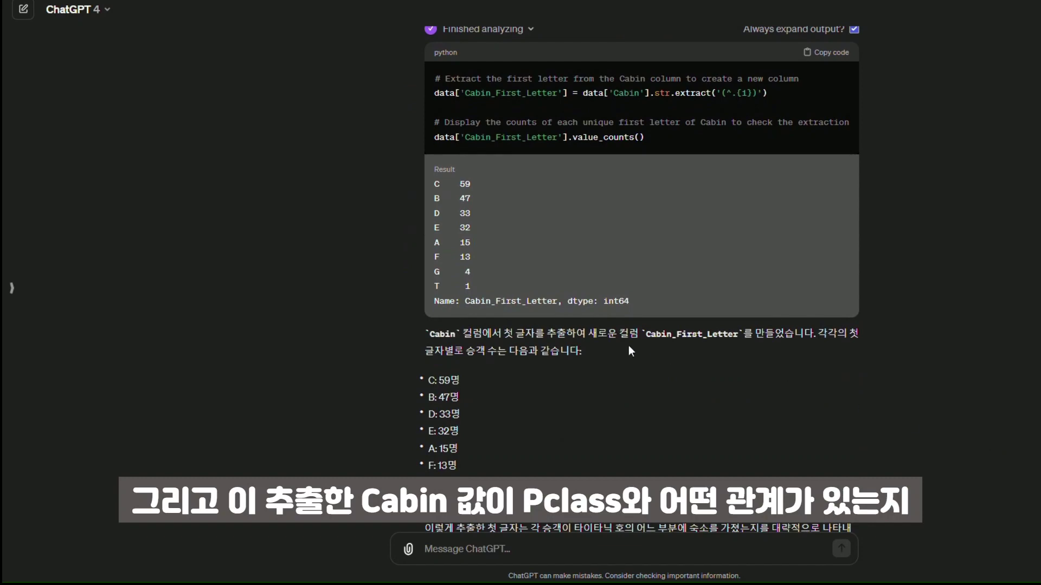
drag(765, 333, 733, 343)
click(827, 436)
- Highlight the prompt "cabin과 Pcalss의 상관관계를 크로스탭으로 분석해조" and examine the resulting crosstab, highlighting its first-class counts for the upper cabin letters
scroll(836, 441, down, 6)
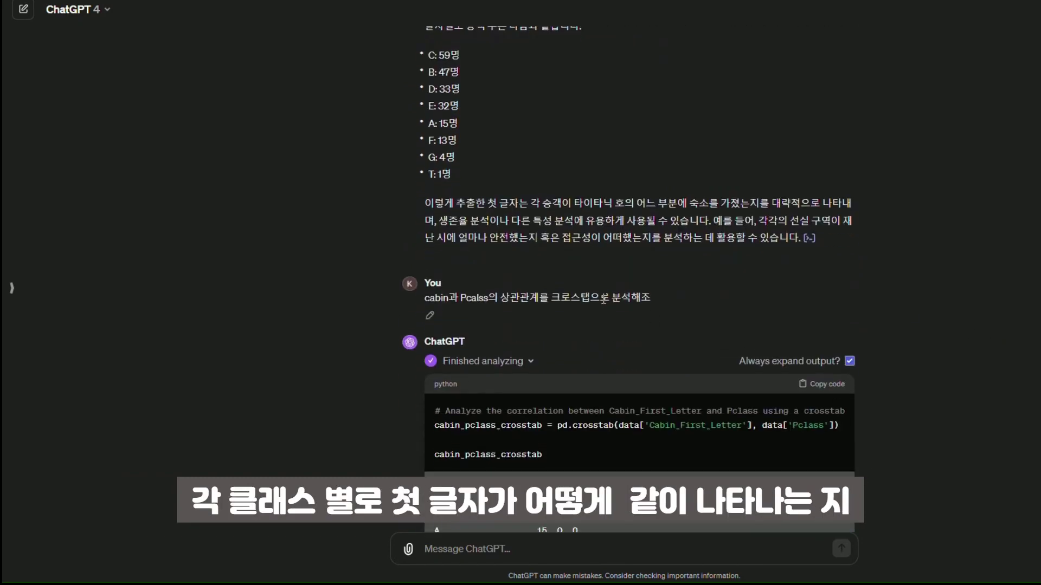
scroll(694, 262, up, 2)
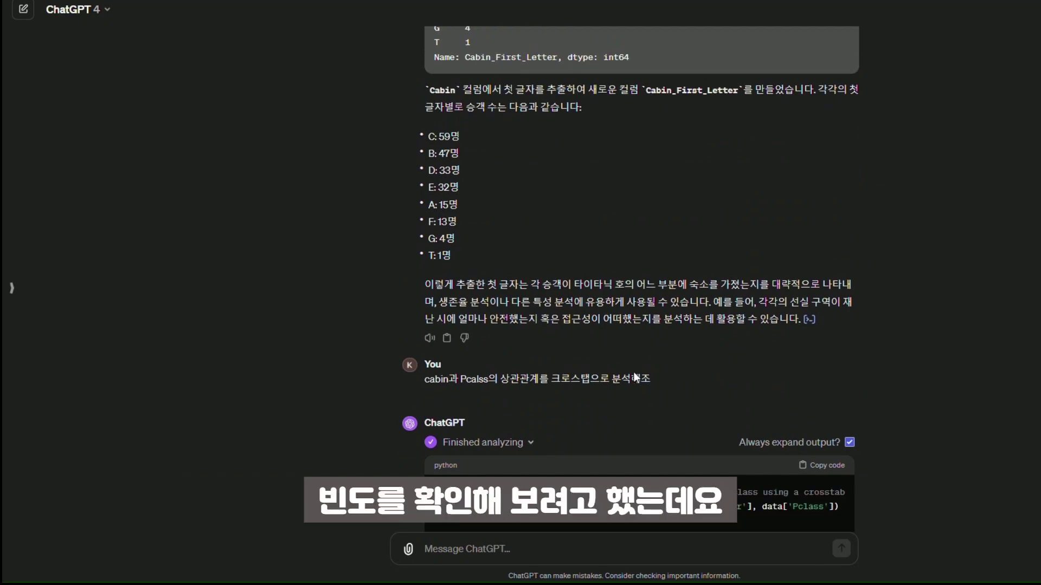
drag(425, 379, 664, 386)
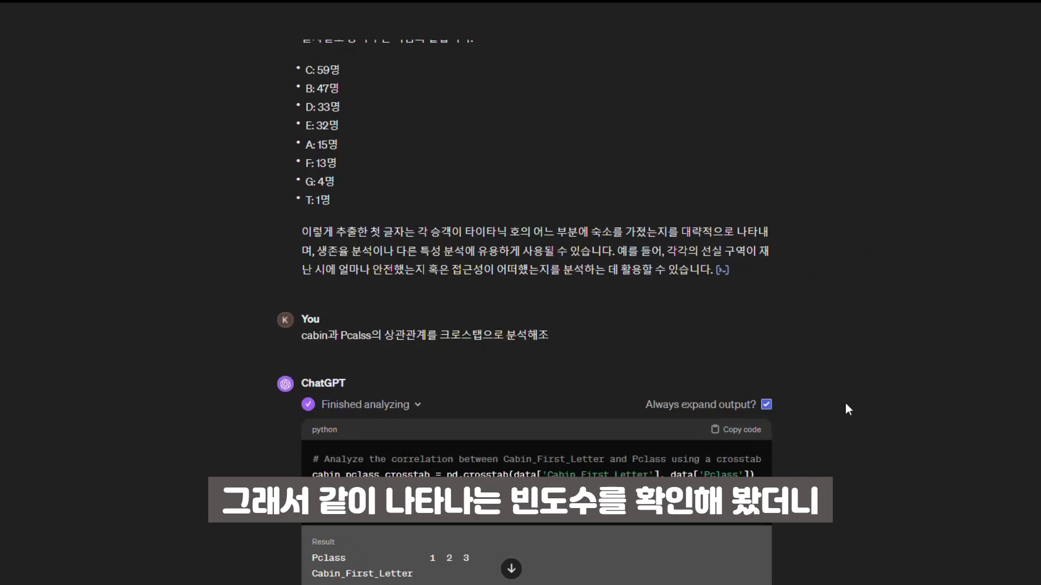
scroll(848, 410, down, 1)
scroll(847, 447, down, 2)
scroll(845, 441, down, 7)
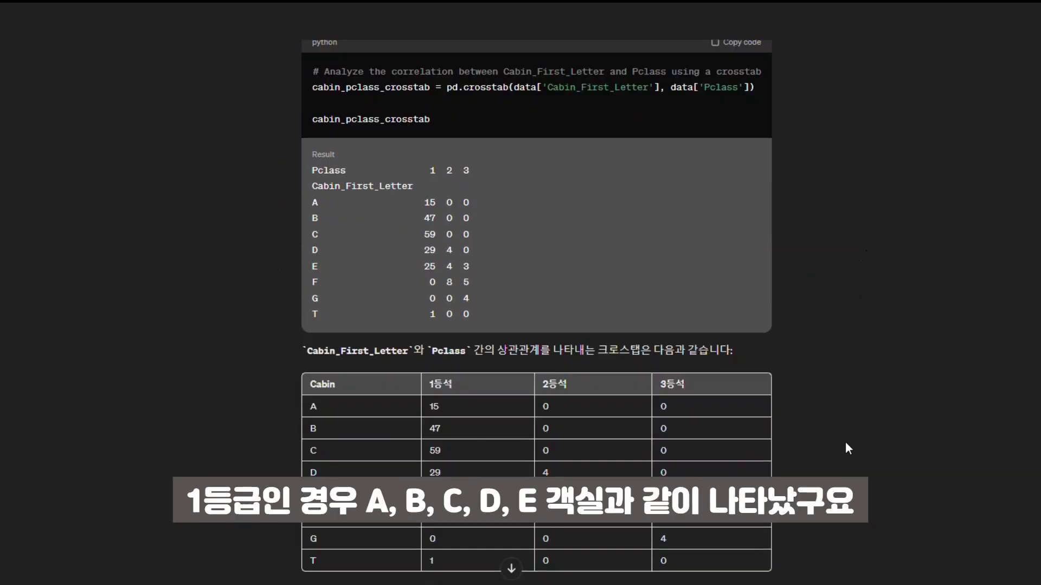
scroll(843, 439, up, 3)
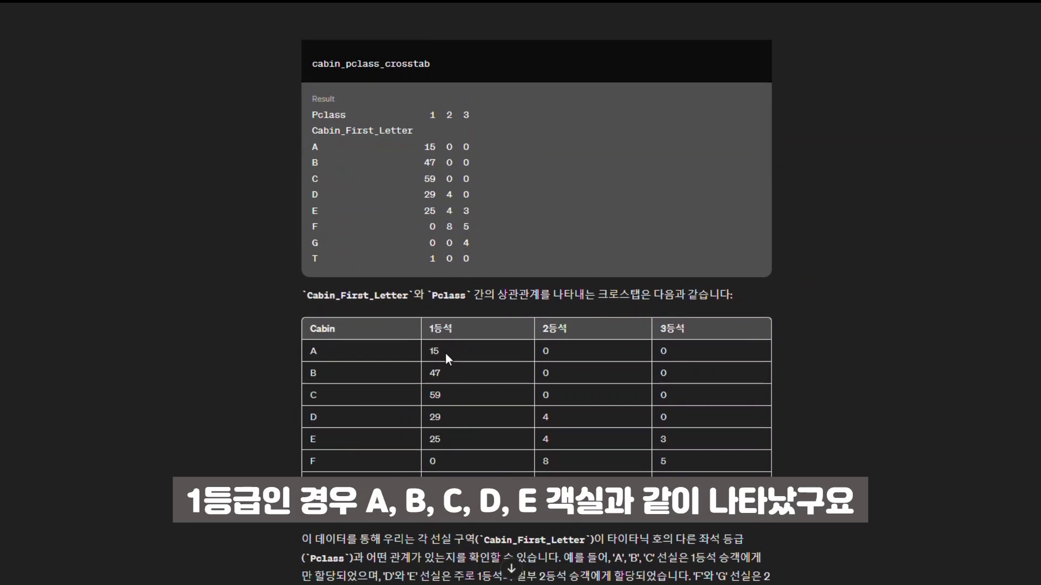
drag(445, 352, 454, 423)
click(456, 427)
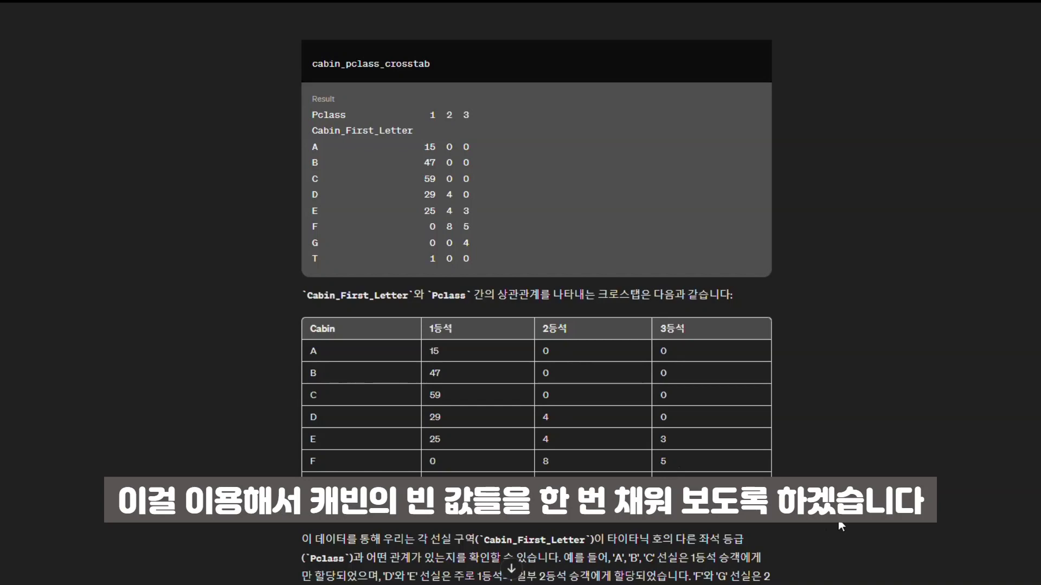
- Read the explanation below the cabin crosstab and highlight the prompt "cabin의 빈값들은 pclass와 어떤 관계가 있어?"
scroll(856, 525, down, 2)
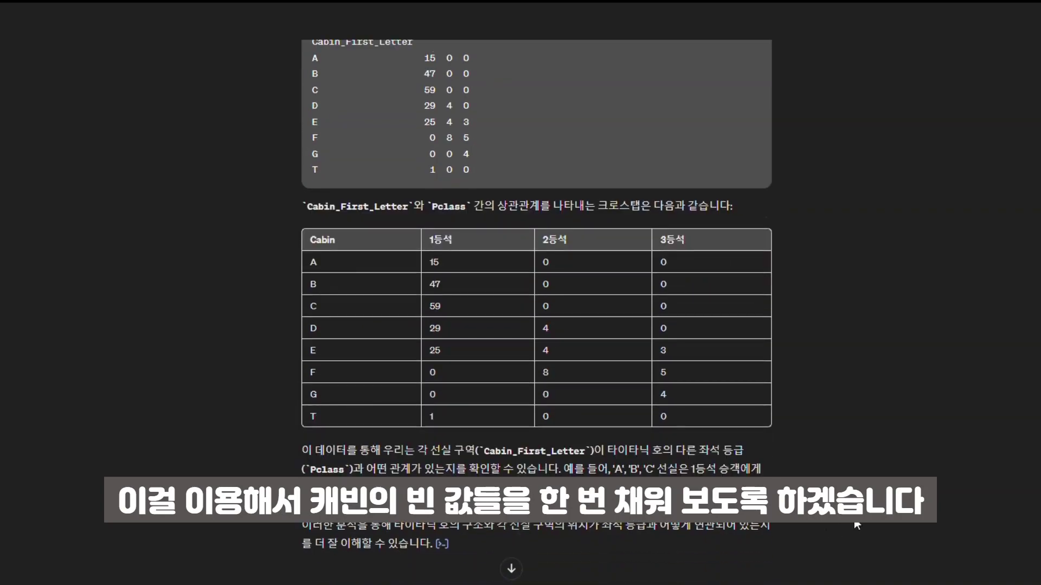
scroll(856, 525, down, 2)
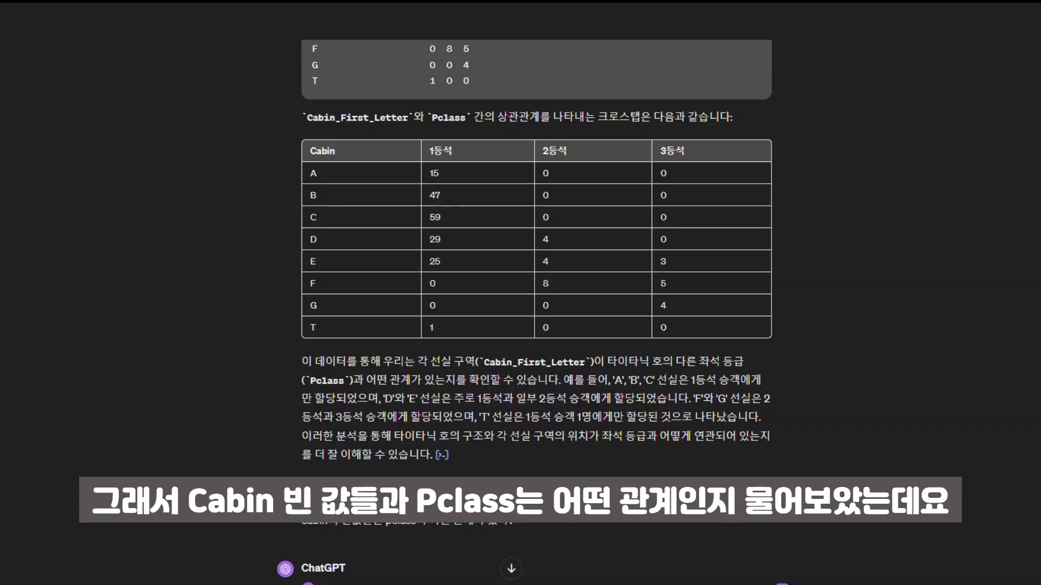
scroll(532, 312, down, 4)
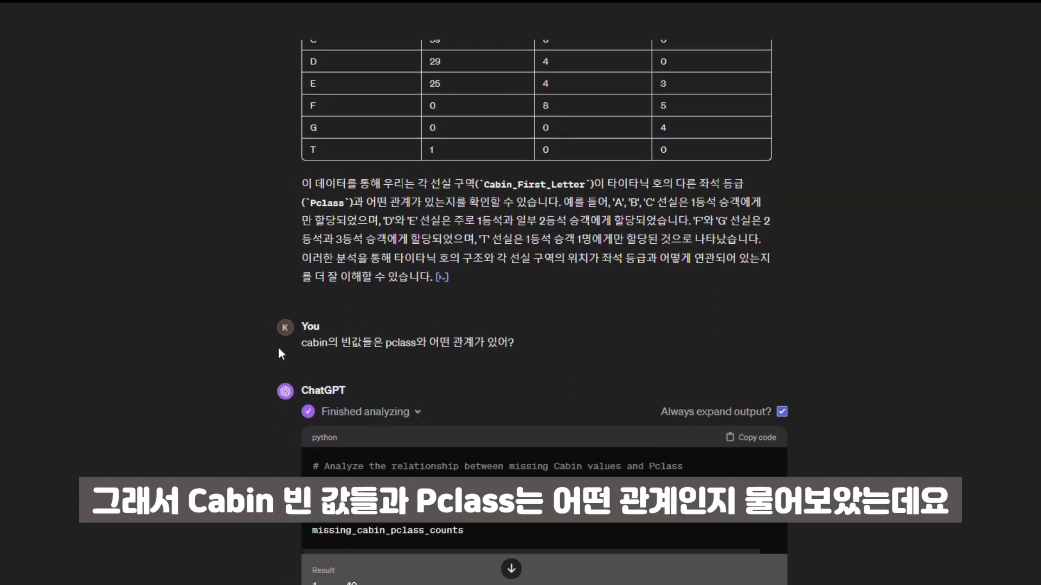
drag(301, 342, 519, 337)
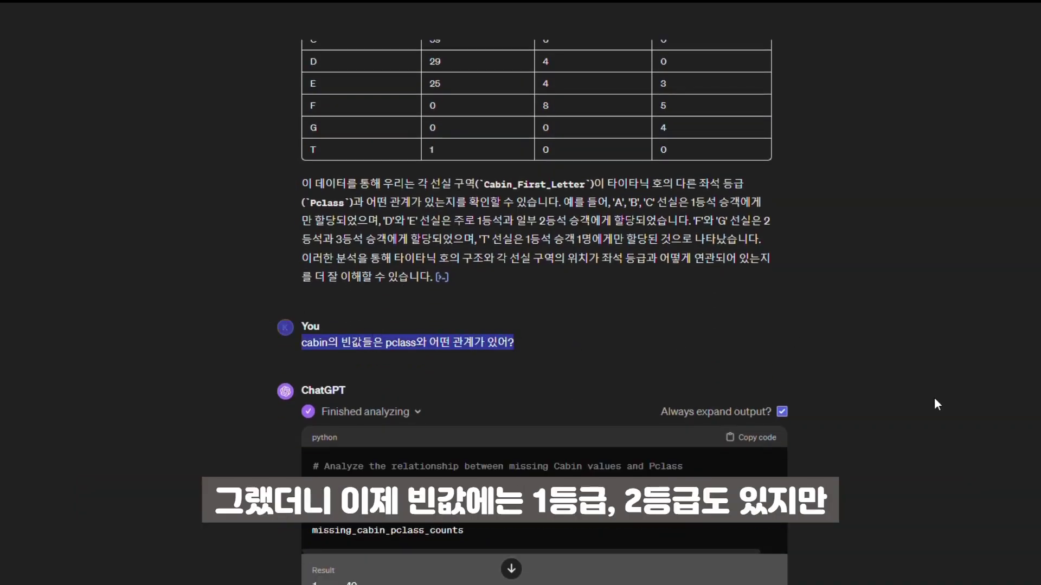
- Examine the missing-Cabin code and its passenger counts per Pclass, highlighting a count in the list and clearing the selection
scroll(937, 428, down, 3)
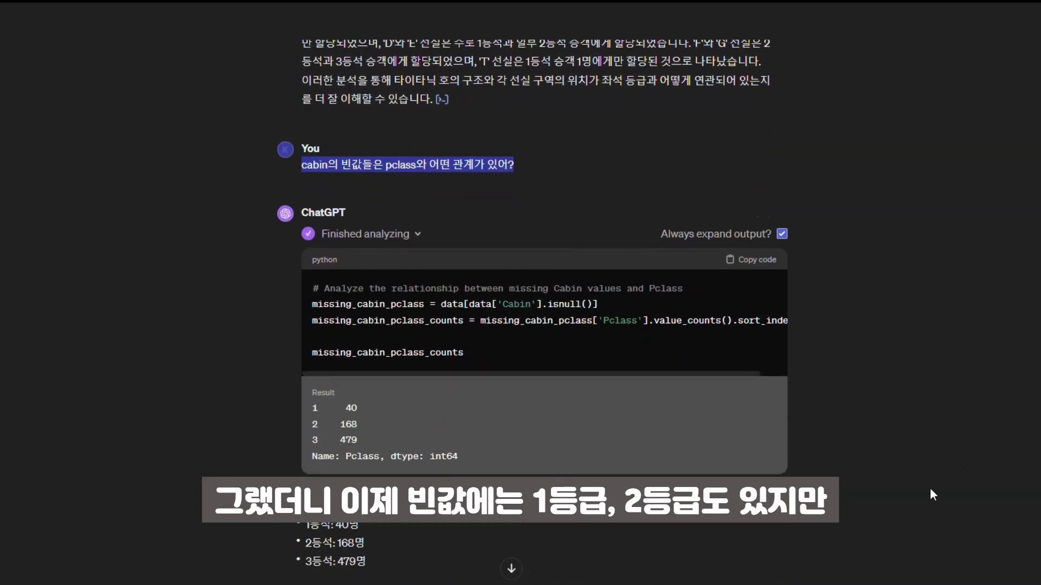
scroll(929, 490, down, 2)
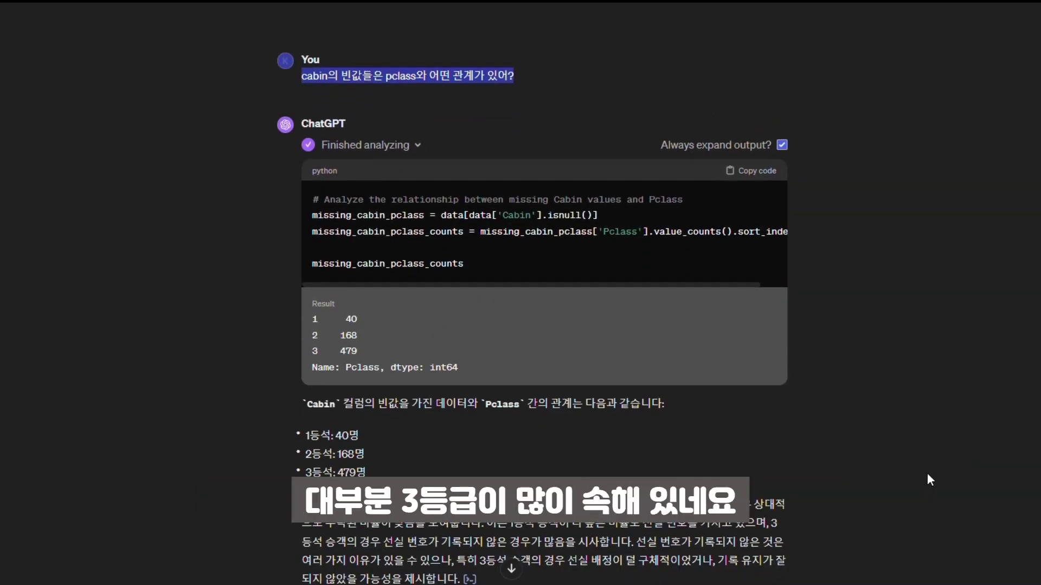
drag(341, 454, 365, 460)
click(871, 457)
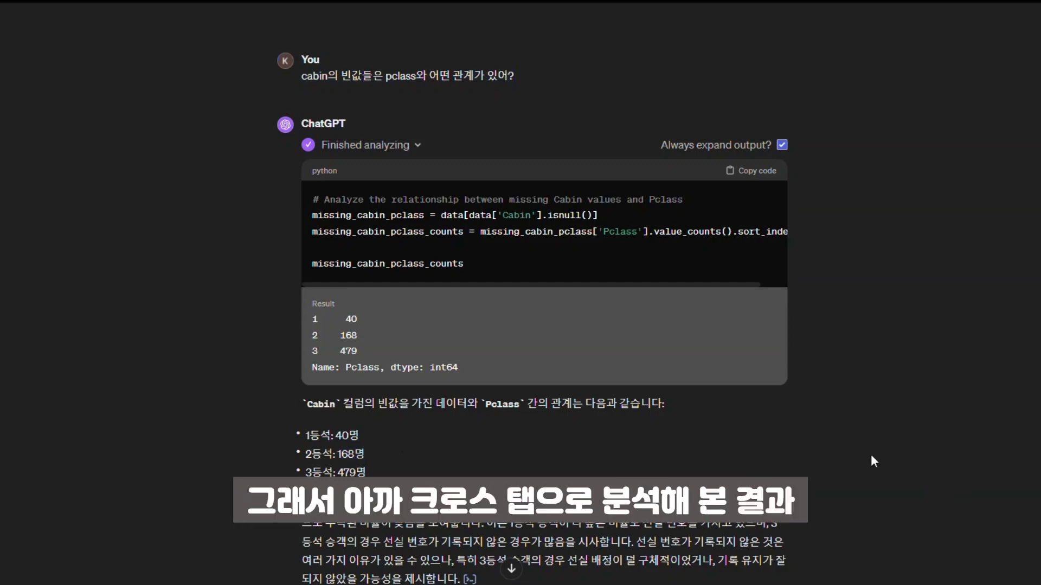
- Highlight the prompt that fills missing Cabin values with A, E or Unknown by Pclass, and examine its code and resulting Cabin_First_Letter counts
scroll(881, 484, down, 3)
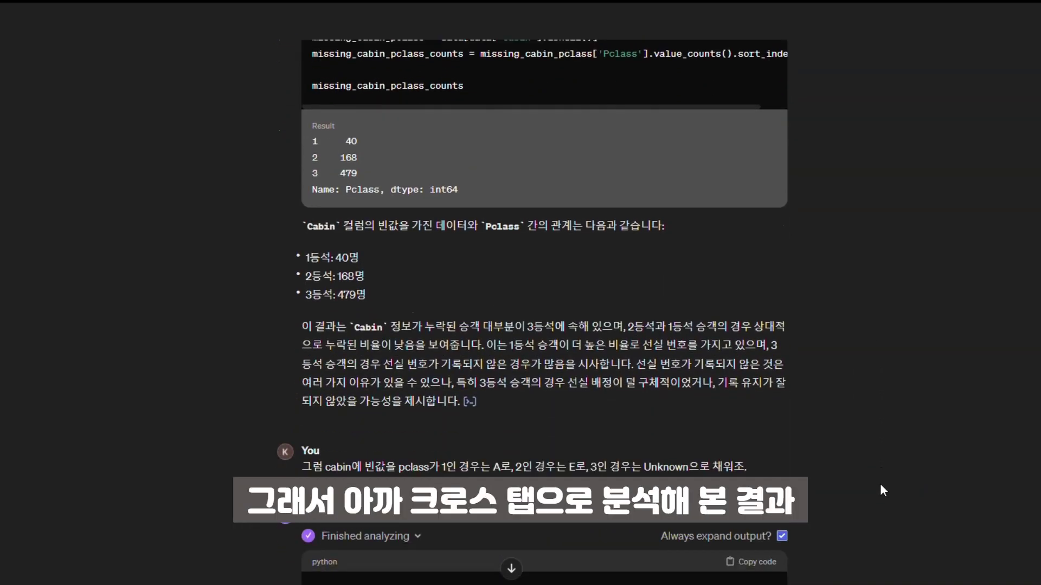
scroll(879, 483, up, 2)
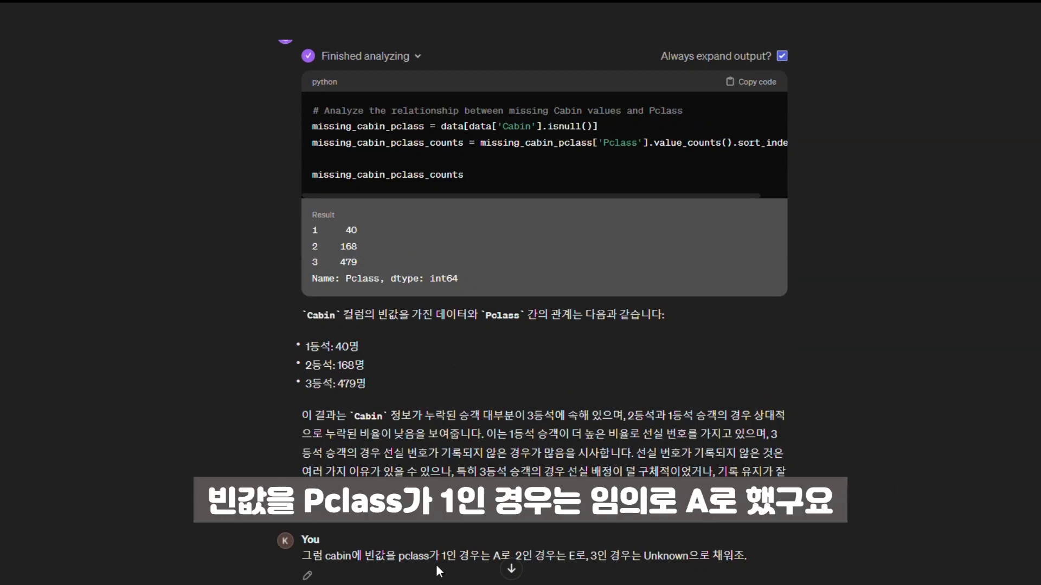
scroll(439, 570, down, 2)
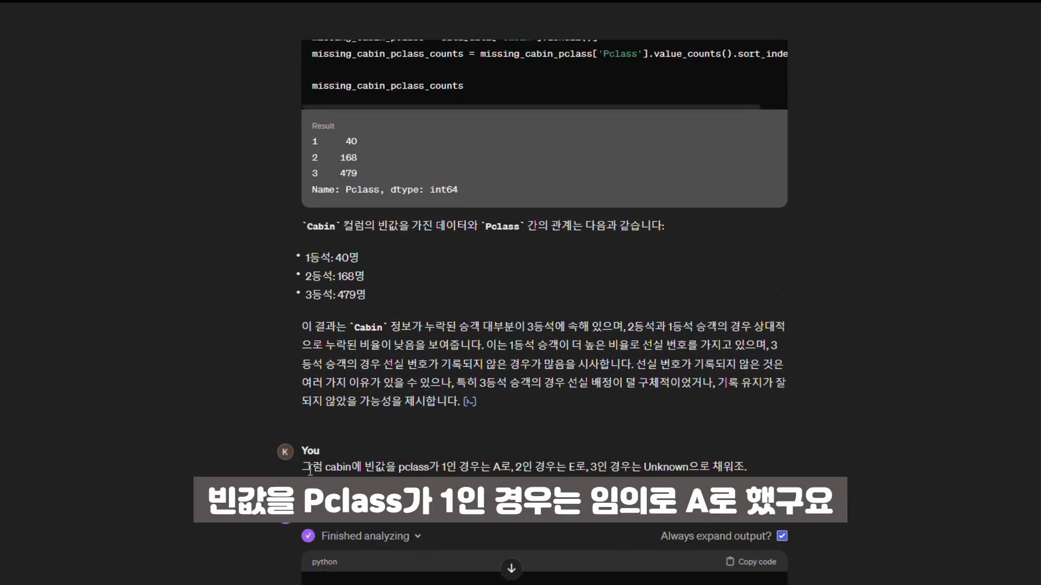
drag(326, 470, 758, 470)
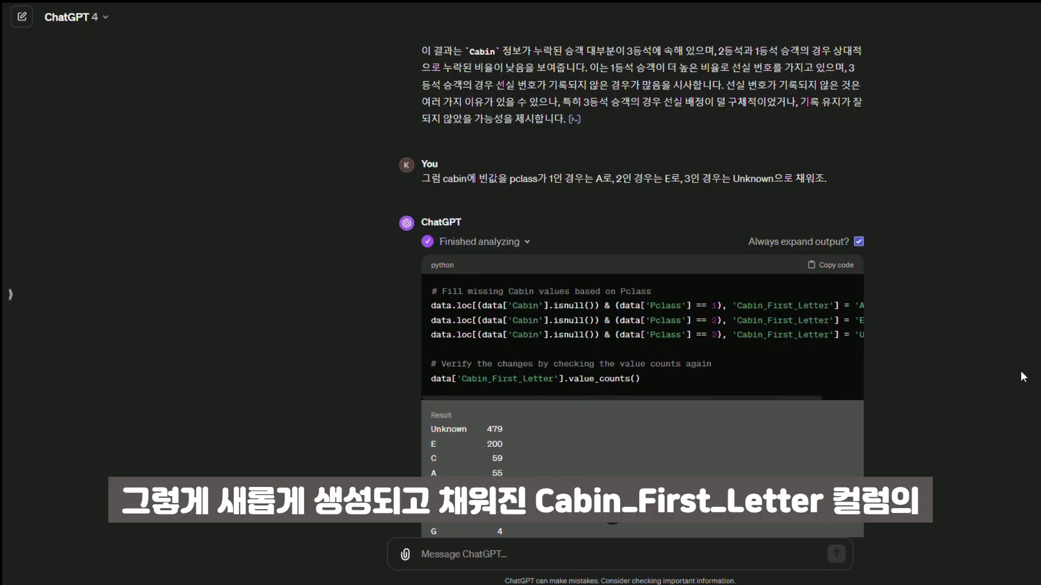
scroll(1007, 372, down, 5)
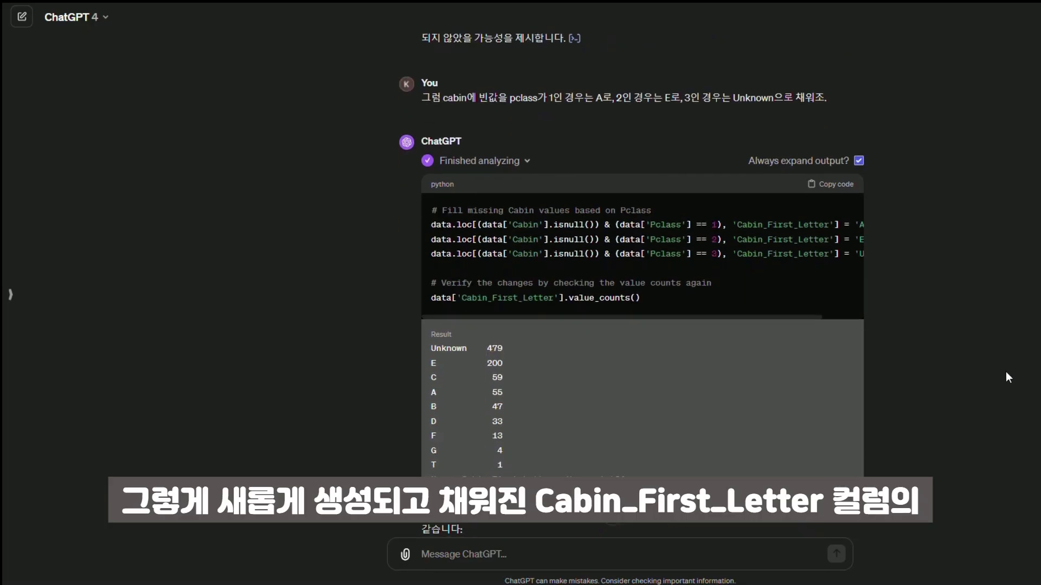
scroll(955, 378, down, 1)
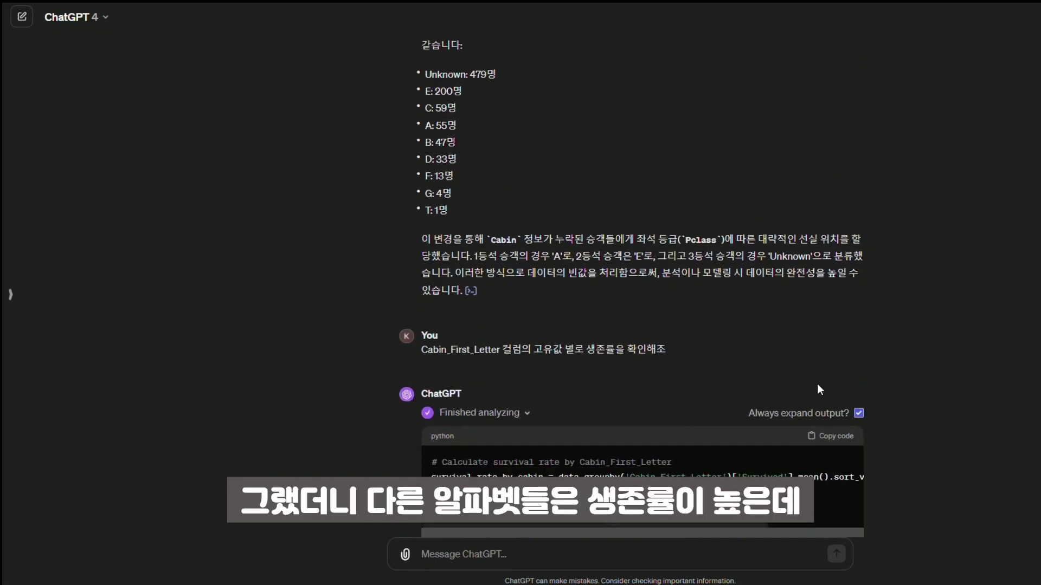
- Examine the survival rates per Cabin_First_Letter value, highlight the Unknown entry and read the explanation below the list
scroll(819, 389, down, 6)
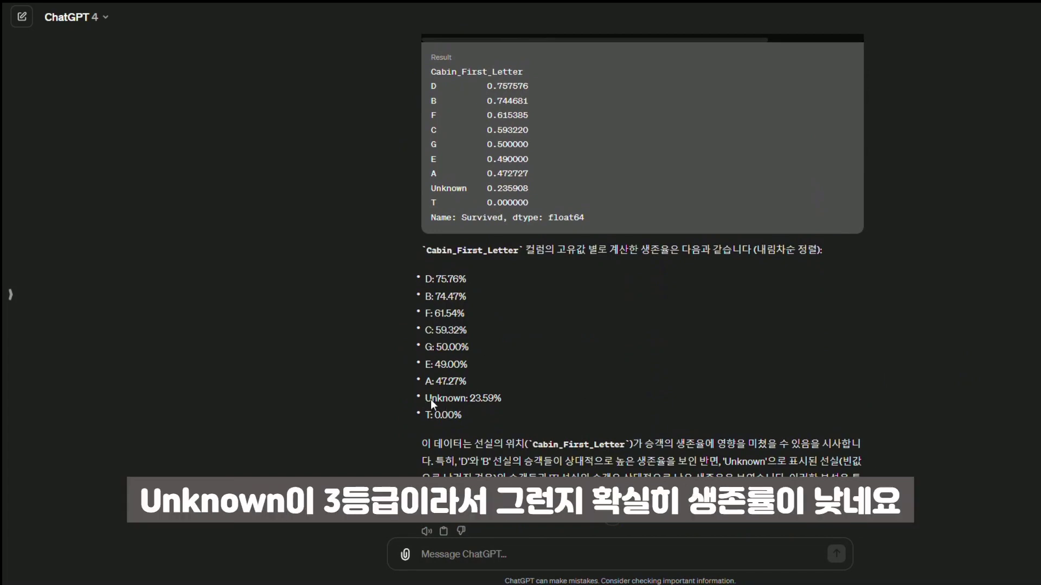
drag(424, 399, 507, 400)
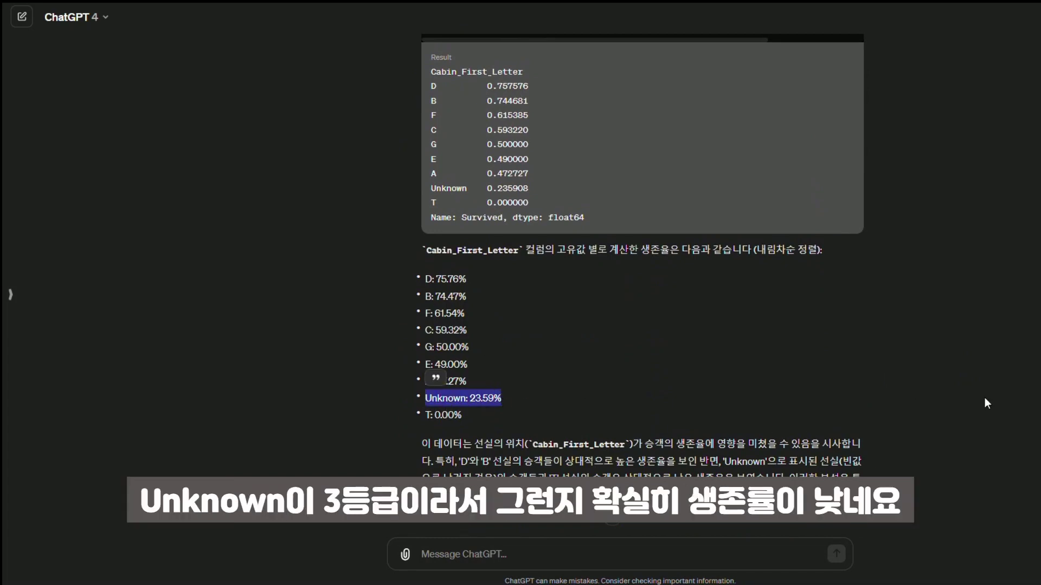
scroll(985, 399, down, 3)
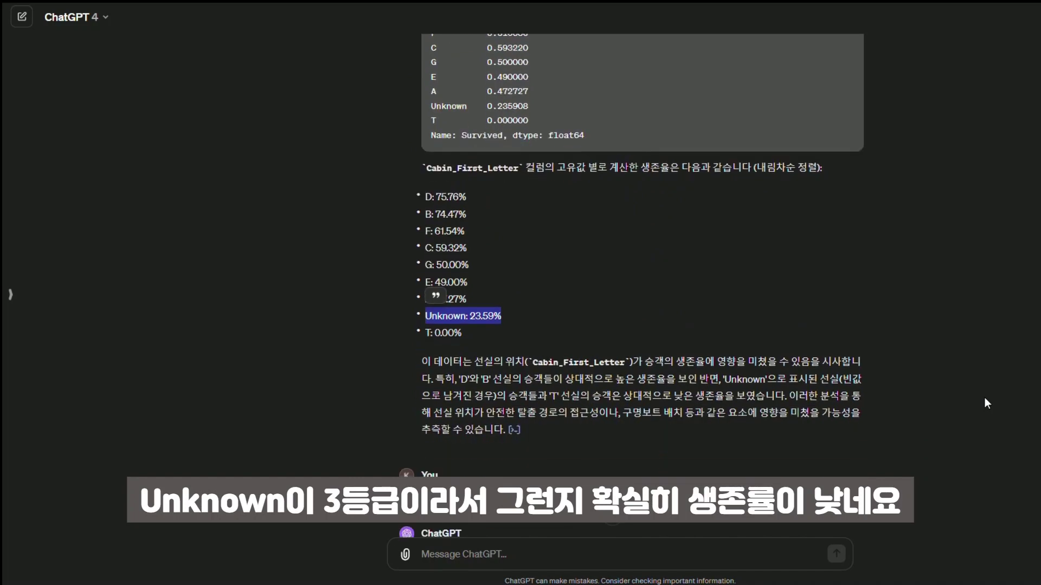
- Highlight the prompt "이제 ticket 컬럼을 분석해 보자. ticket은 어떻게 분석할 수 있을까?" and read the suggested approaches, highlighting the numeric-part and string-prefix descriptions
scroll(985, 400, down, 1)
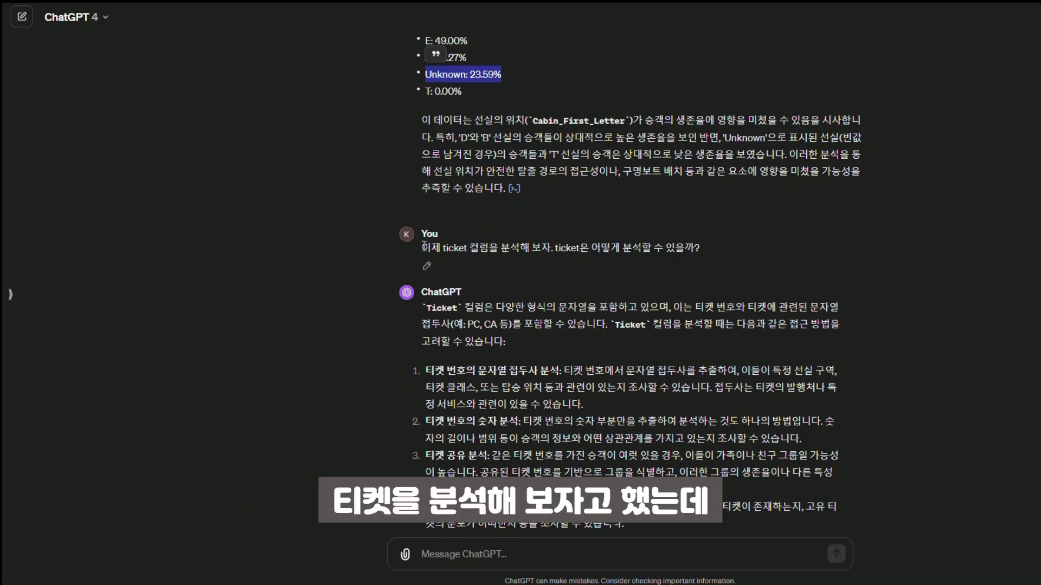
drag(422, 248, 717, 250)
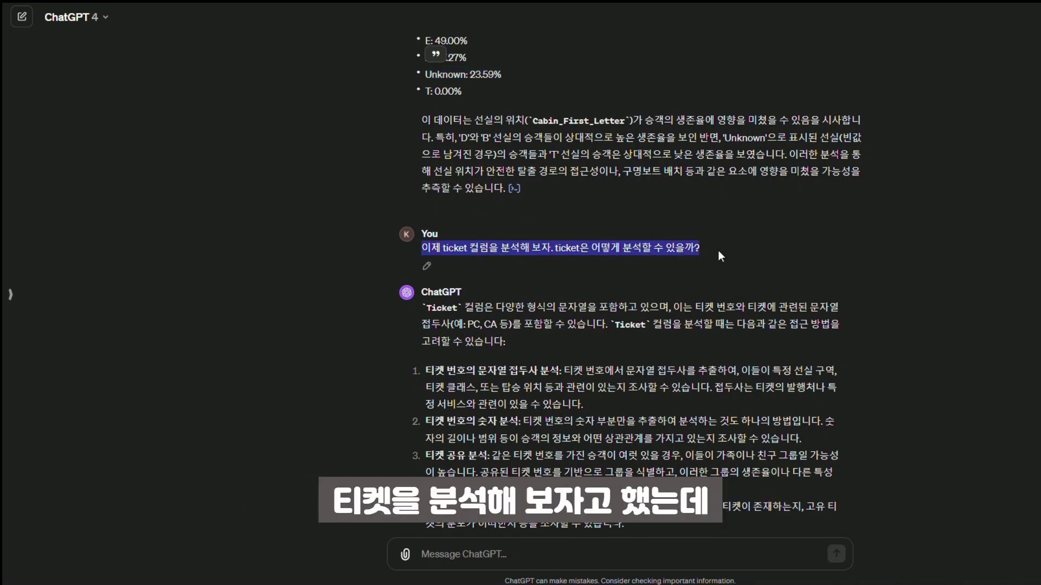
click(1004, 327)
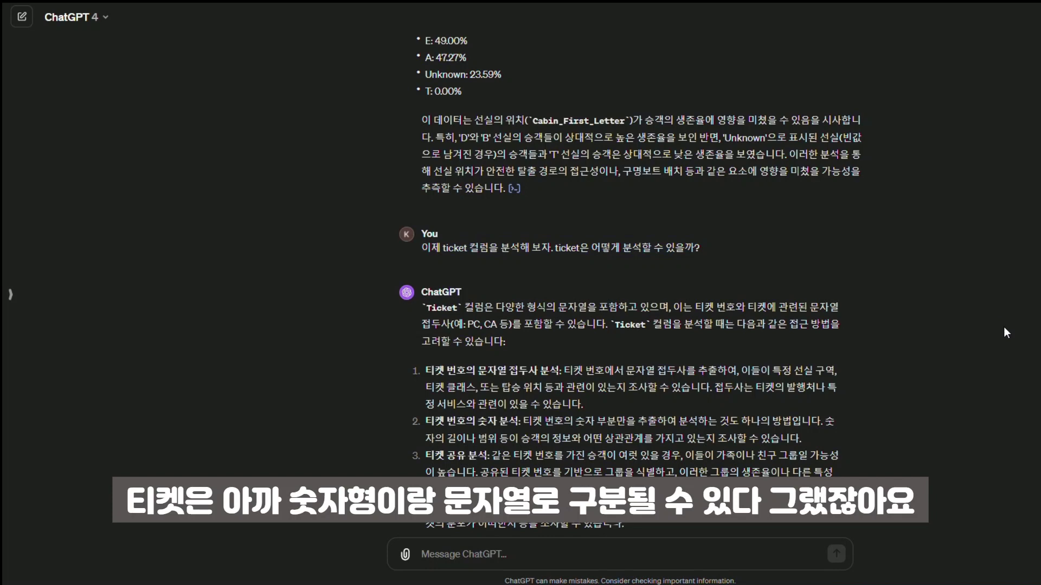
scroll(1003, 326, down, 3)
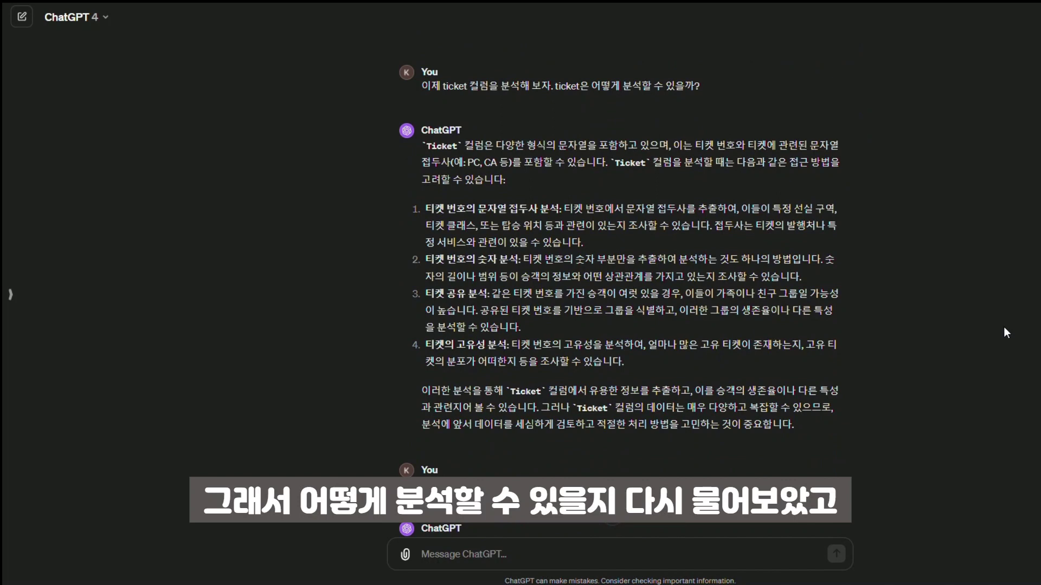
drag(533, 259, 811, 272)
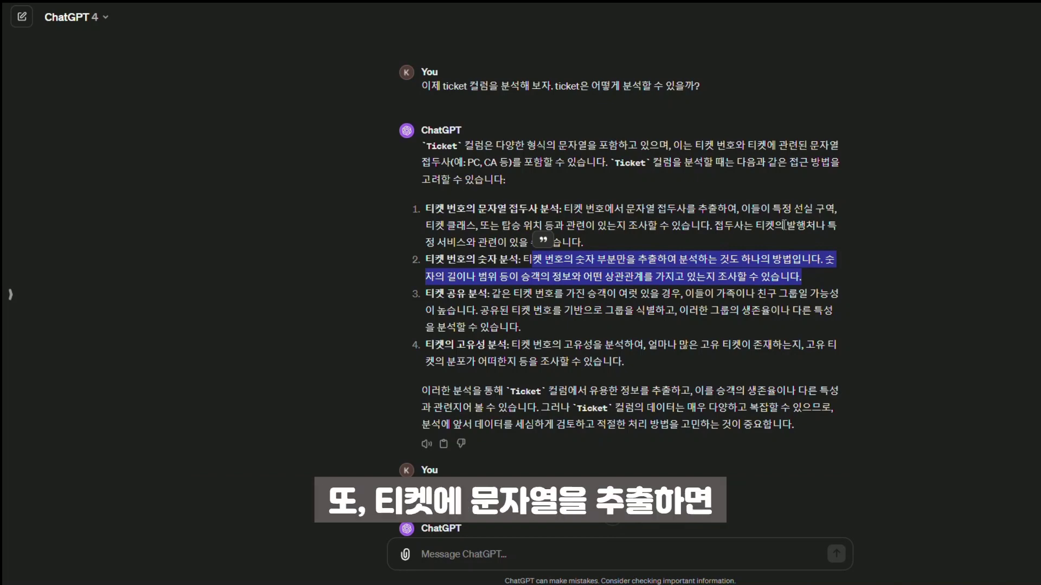
drag(563, 209, 828, 225)
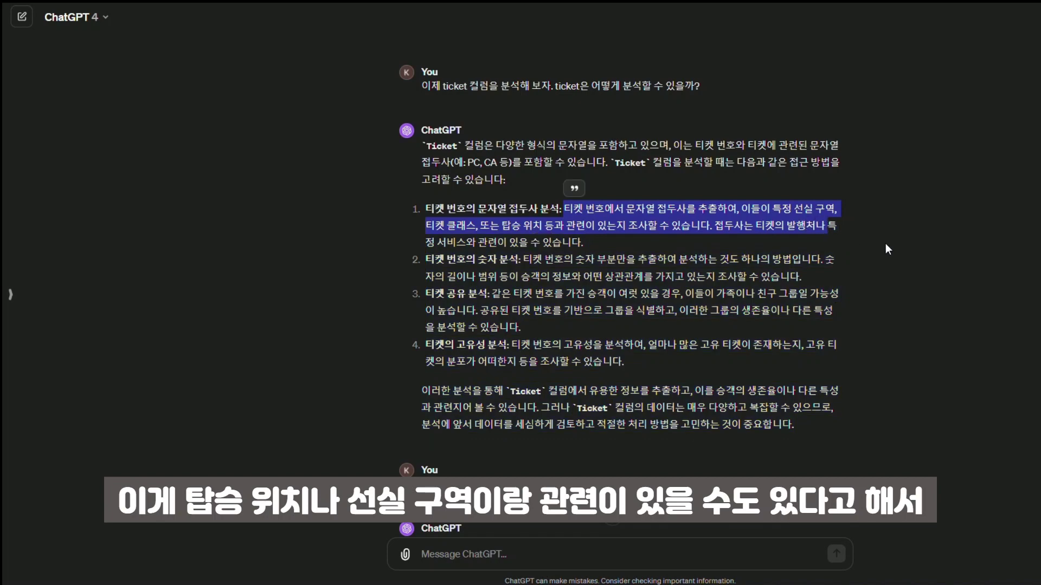
click(963, 434)
- Examine the Ticket_Prefix extraction code and its value counts, highlighting a block of the listed ticket prefixes and clearing the selection
scroll(962, 434, down, 6)
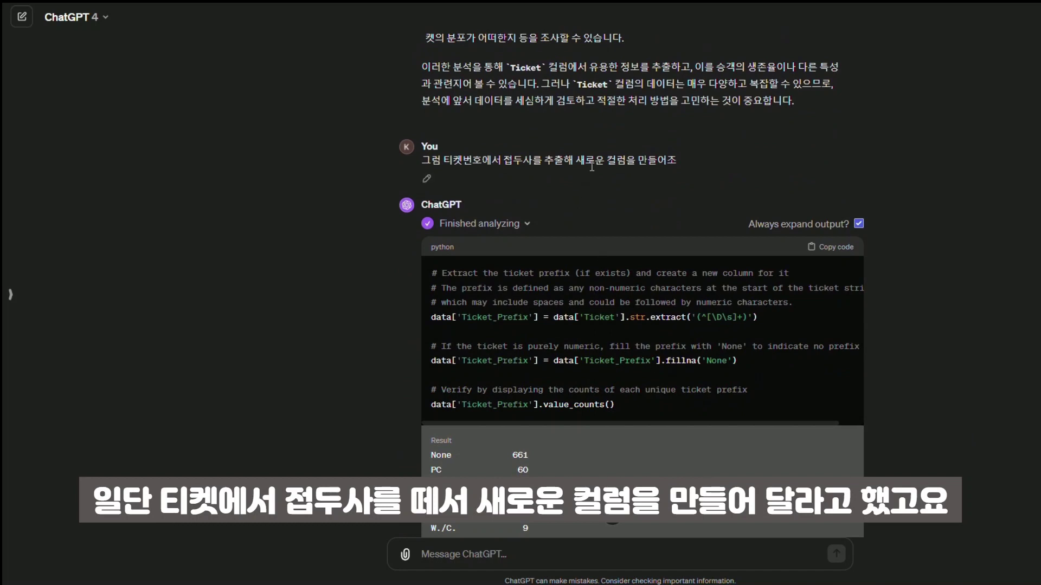
scroll(893, 307, down, 7)
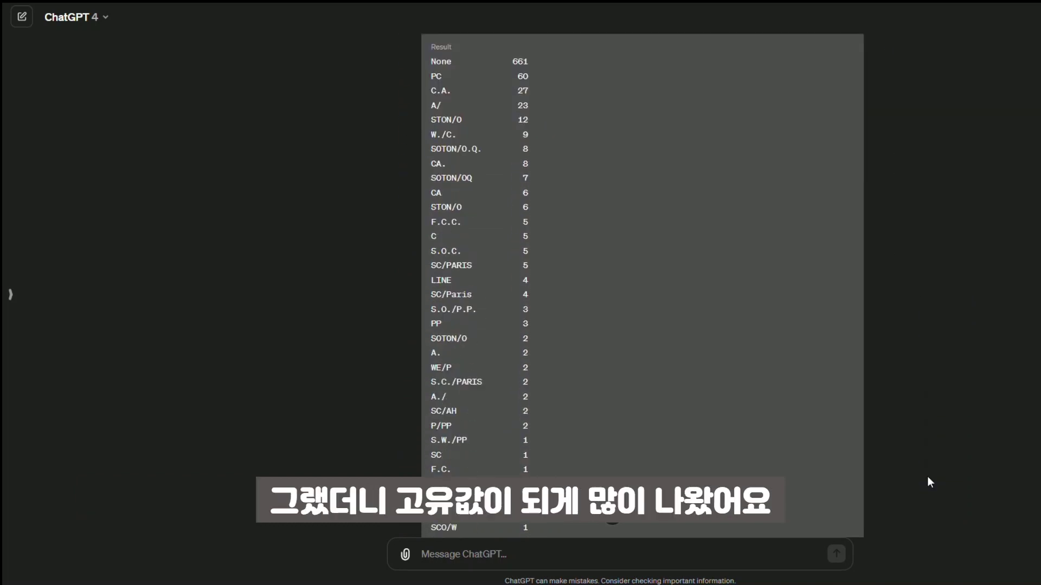
scroll(786, 163, up, 3)
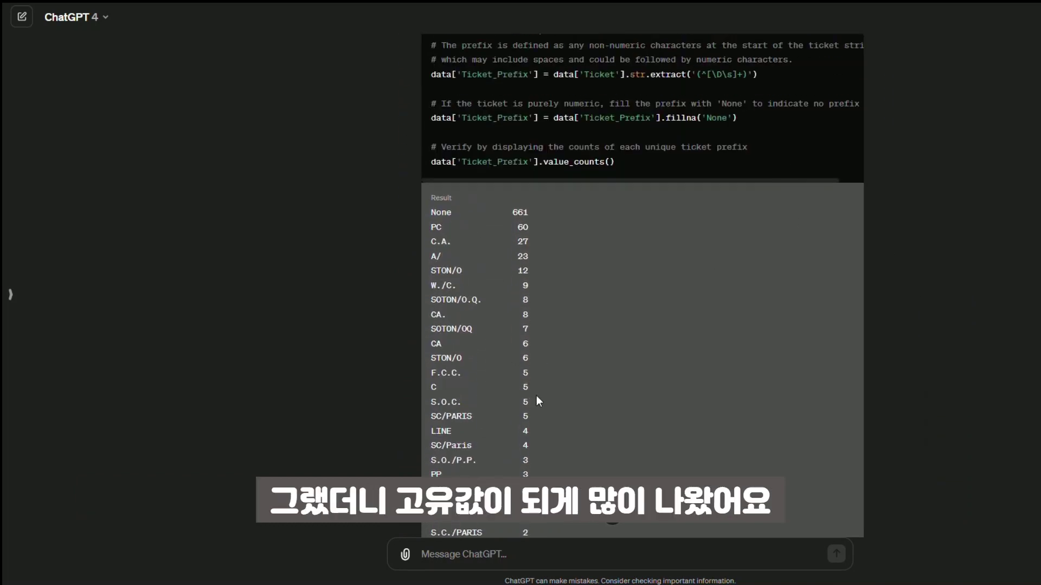
drag(431, 300, 472, 463)
click(899, 415)
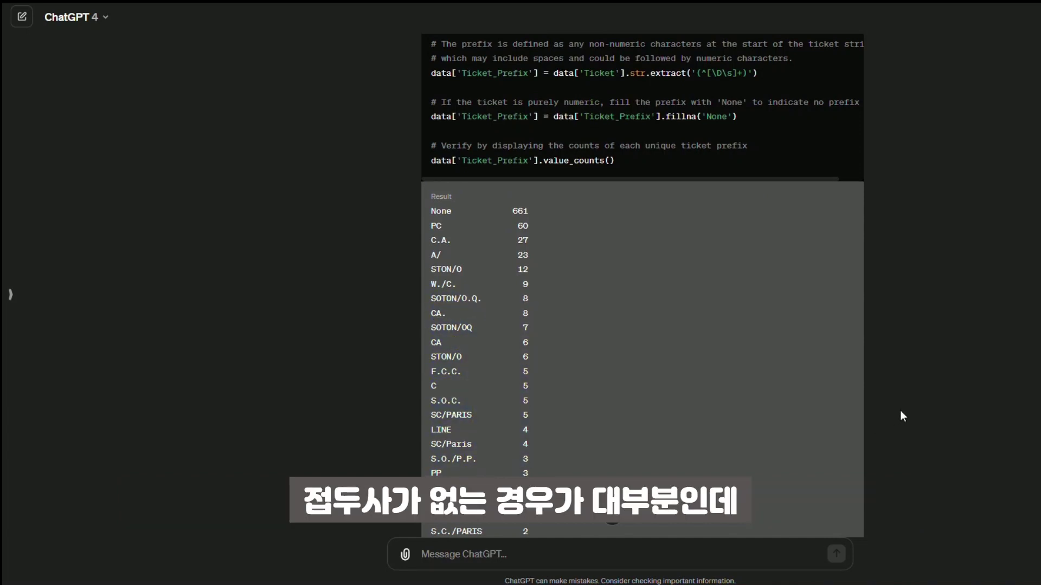
scroll(901, 416, down, 7)
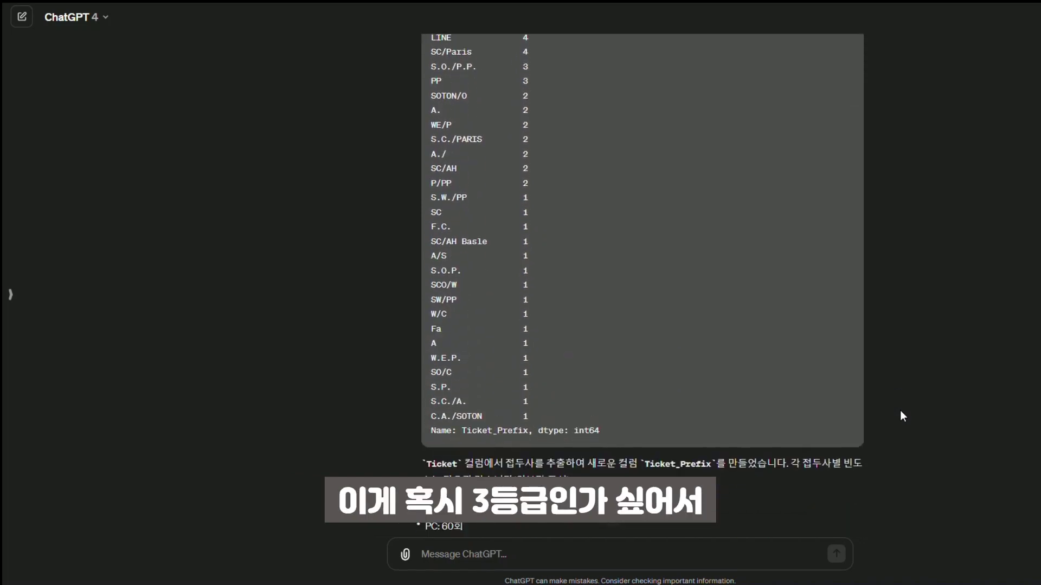
scroll(899, 415, up, 2)
scroll(900, 415, down, 3)
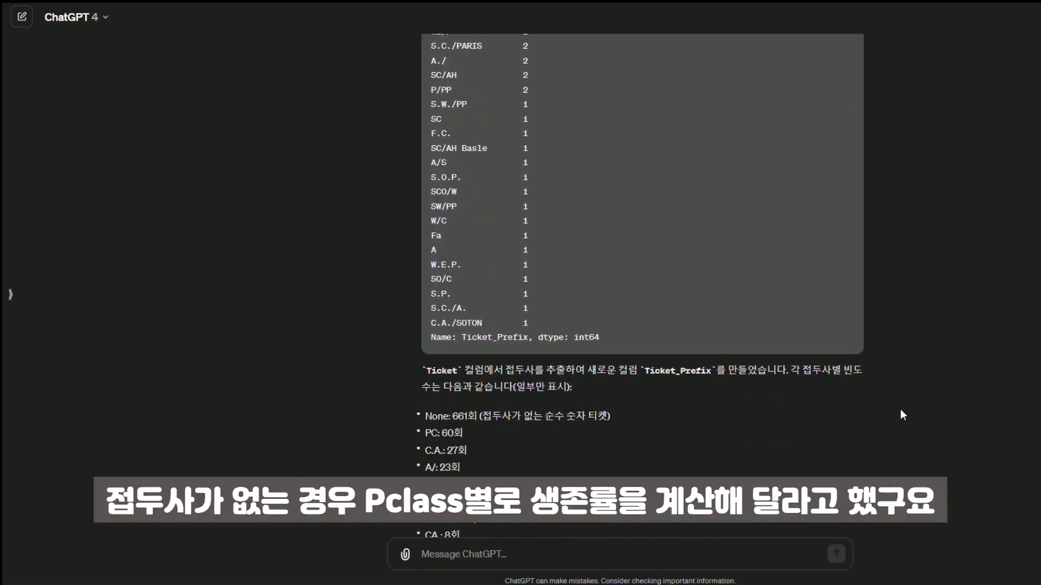
- Examine the prompt, code and survival rates per Pclass for passengers whose tickets have no prefix
scroll(901, 416, down, 7)
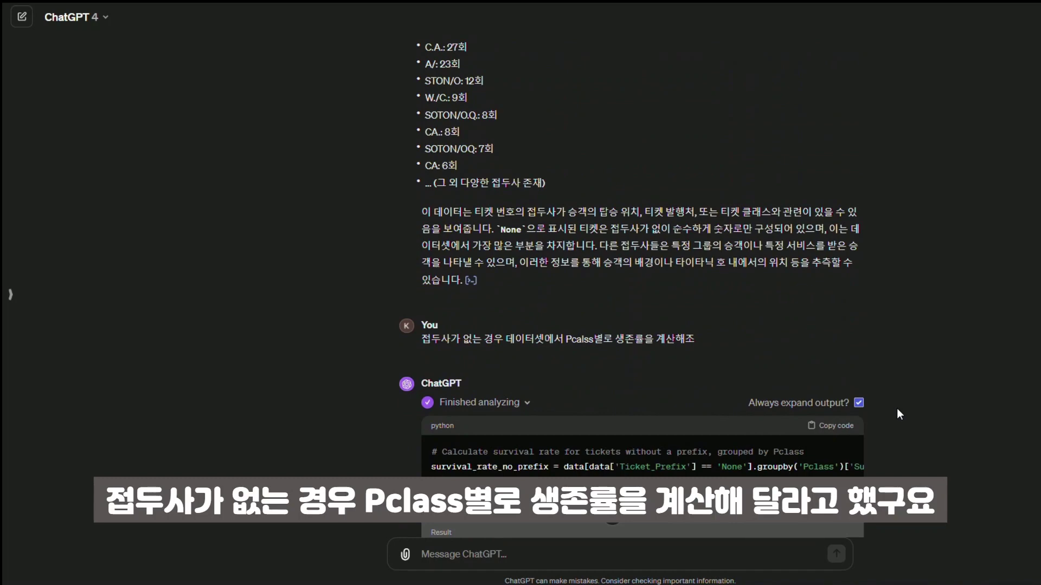
scroll(980, 418, down, 3)
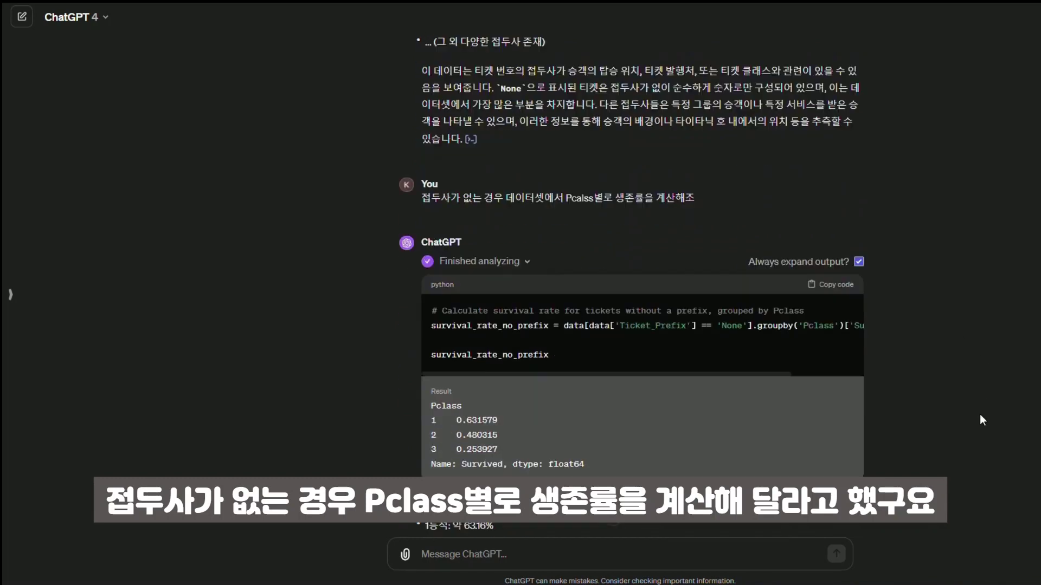
scroll(980, 415, up, 3)
scroll(978, 415, down, 8)
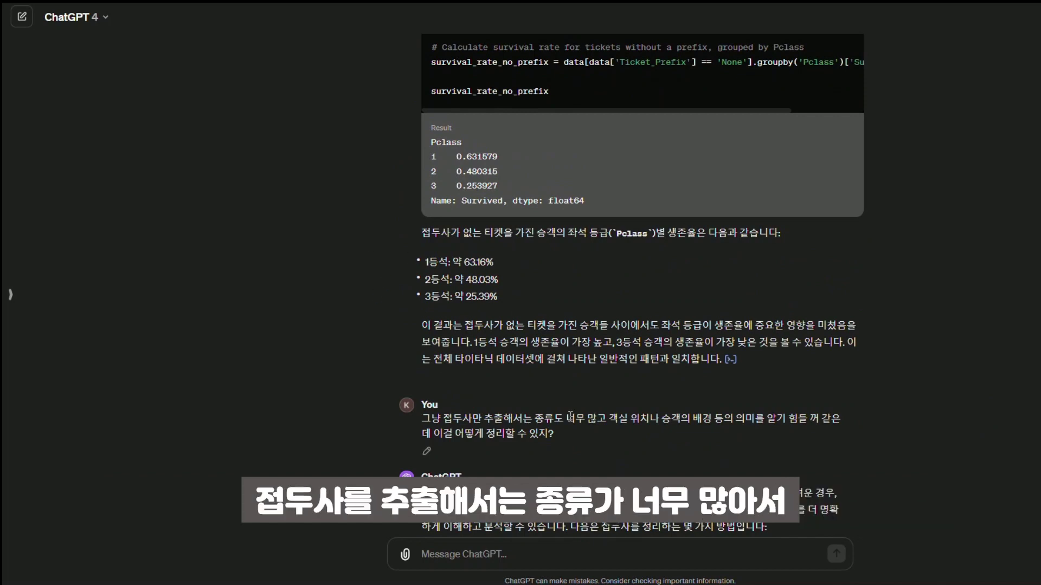
- Highlight the prompt asking how to tidy the many ticket prefixes, along with the suggested methods of merging similar prefixes and grouping by frequency
drag(484, 418, 587, 435)
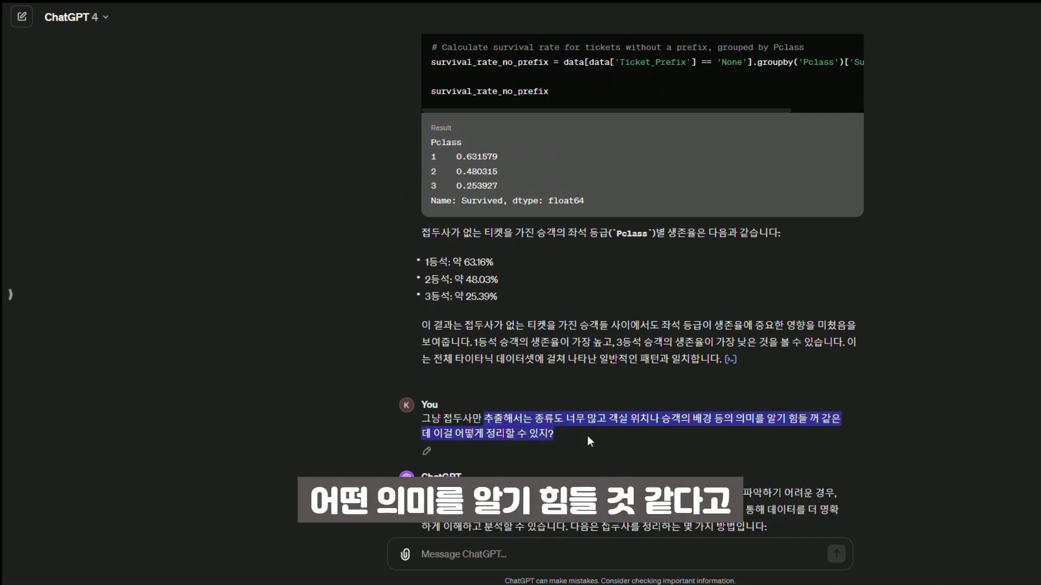
click(926, 434)
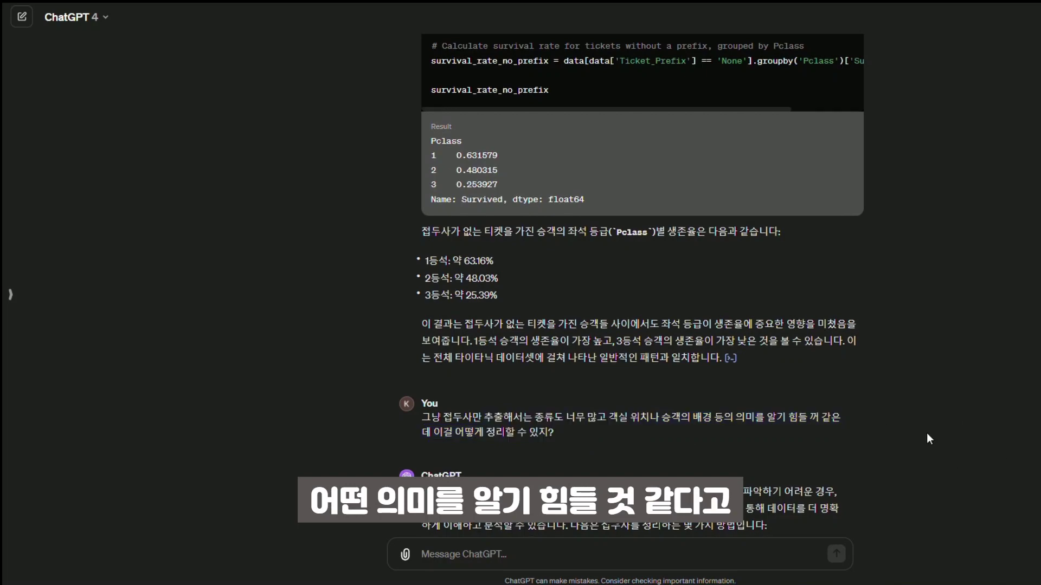
scroll(926, 433, down, 5)
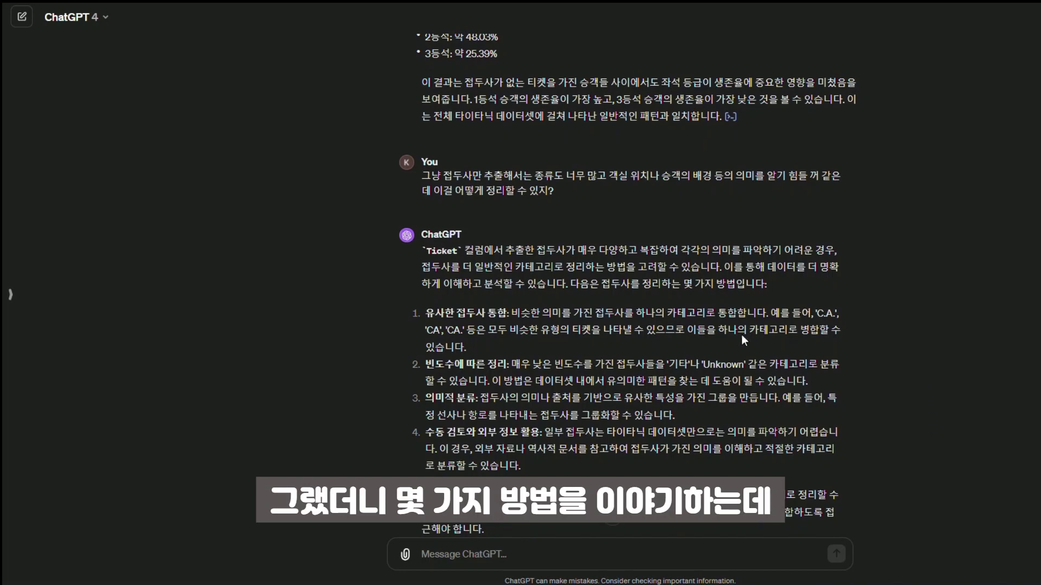
drag(426, 312, 497, 345)
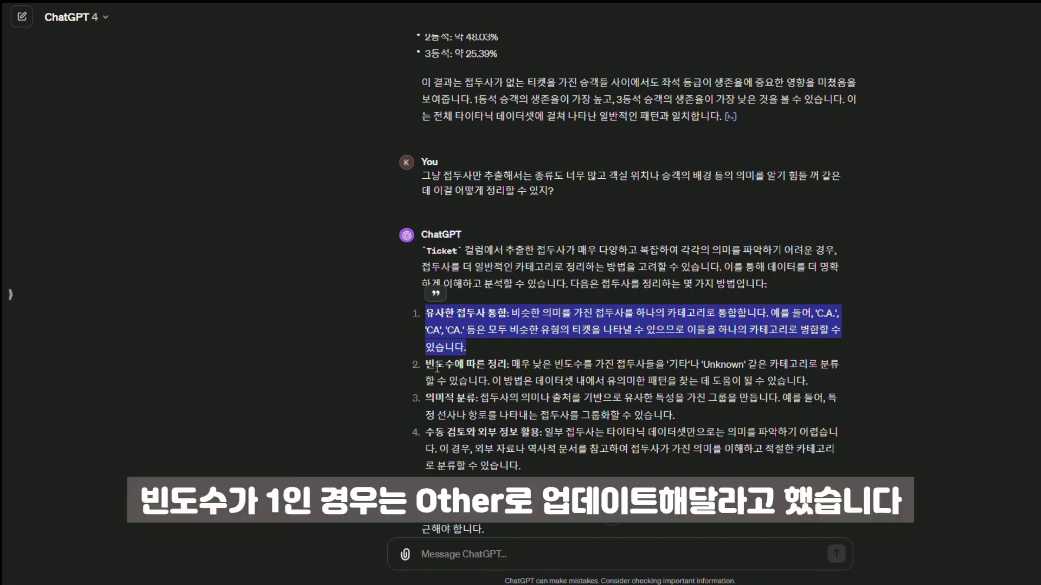
drag(427, 364, 775, 384)
click(973, 446)
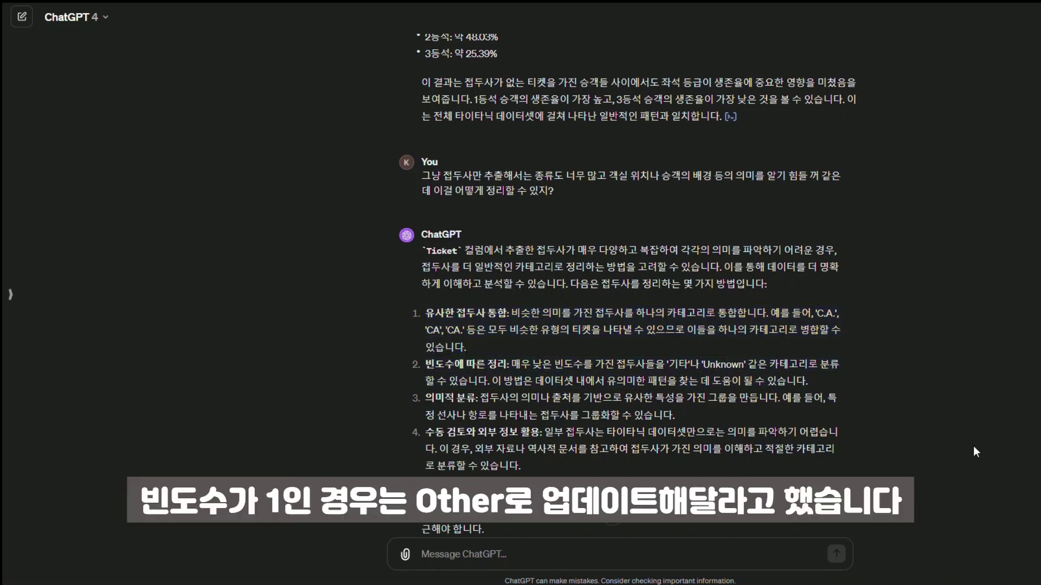
- Examine the Simplified_Ticket_Prefix code that unifies similar prefixes and marks single occurrences as Others, plus the follow-up update and its value counts
scroll(973, 445, down, 2)
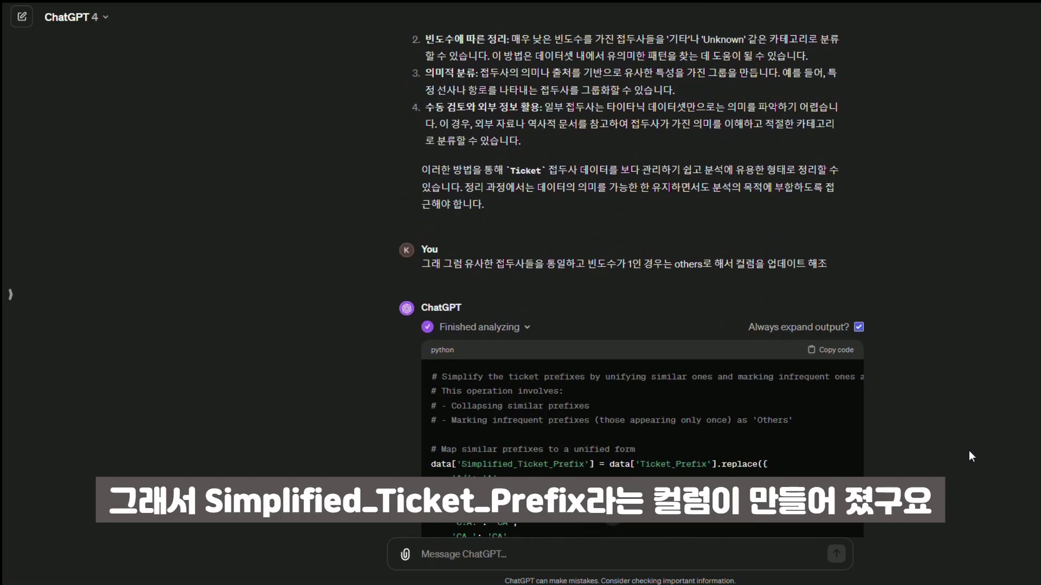
scroll(968, 451, down, 15)
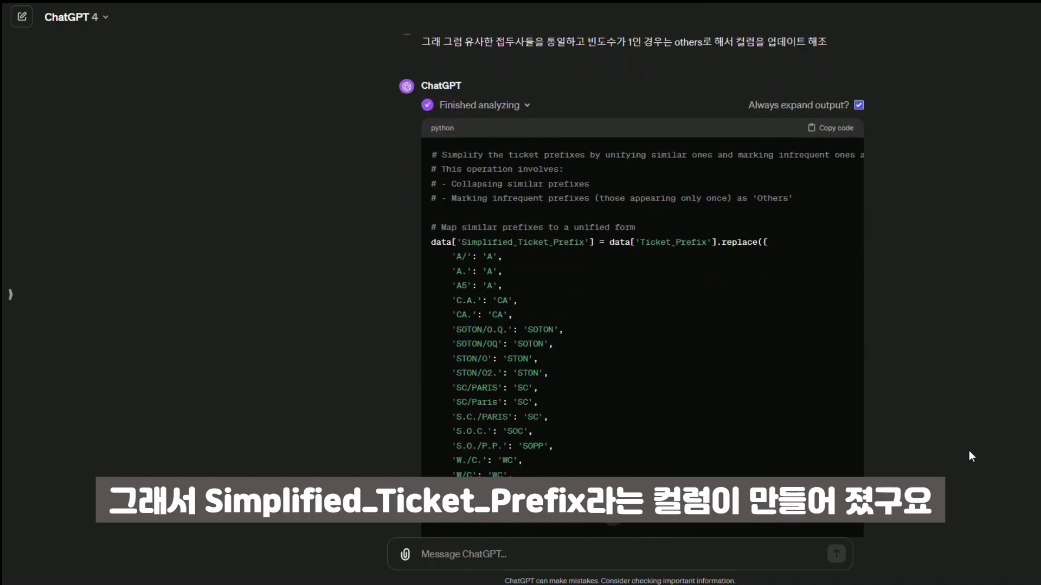
scroll(969, 455, down, 20)
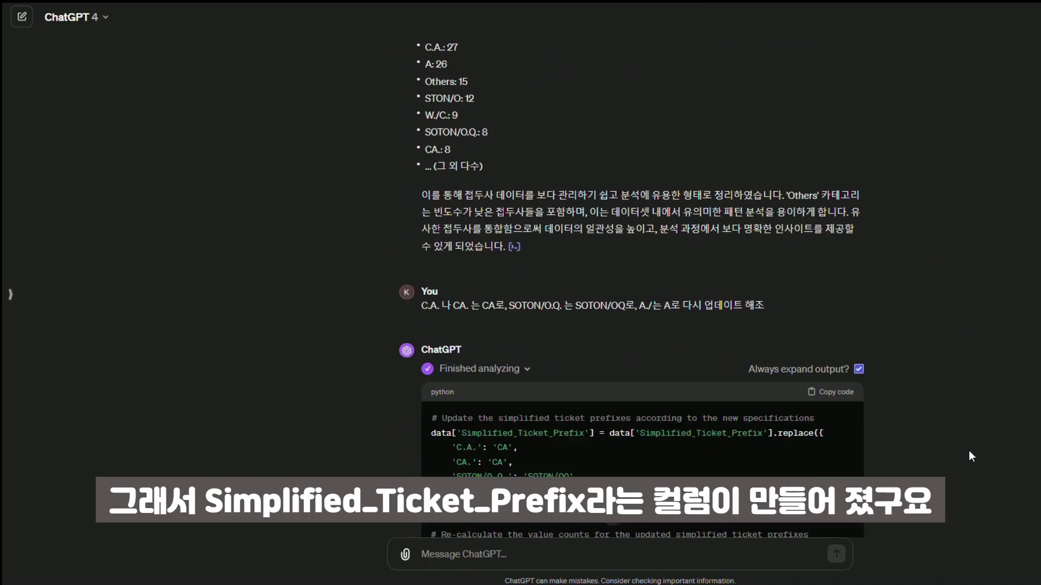
scroll(968, 451, down, 15)
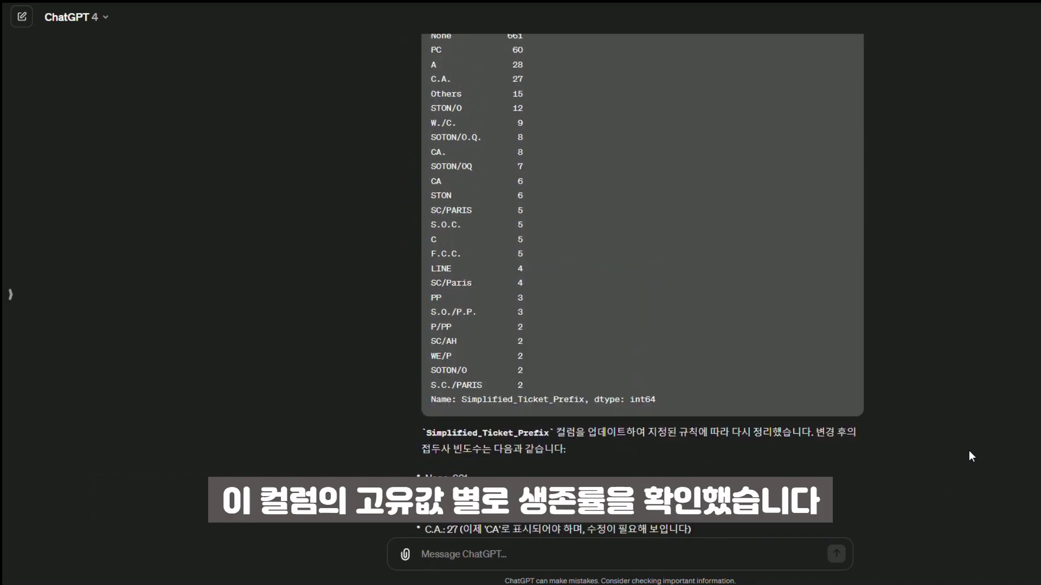
- Examine the survival rates calculated for each unique Simplified_Ticket_Prefix value and the explanation below them
scroll(968, 450, down, 15)
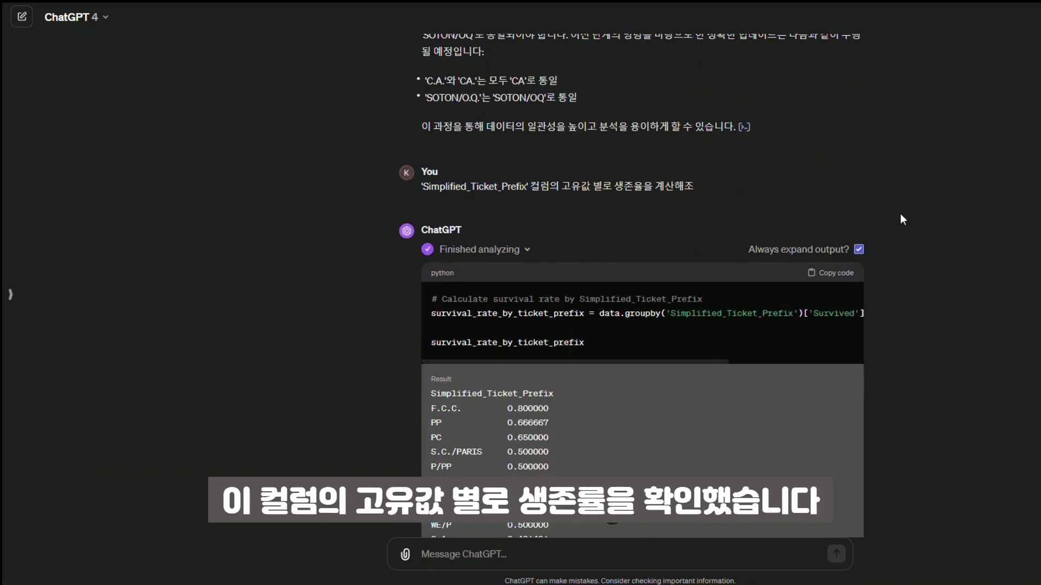
scroll(964, 422, down, 5)
scroll(963, 423, down, 10)
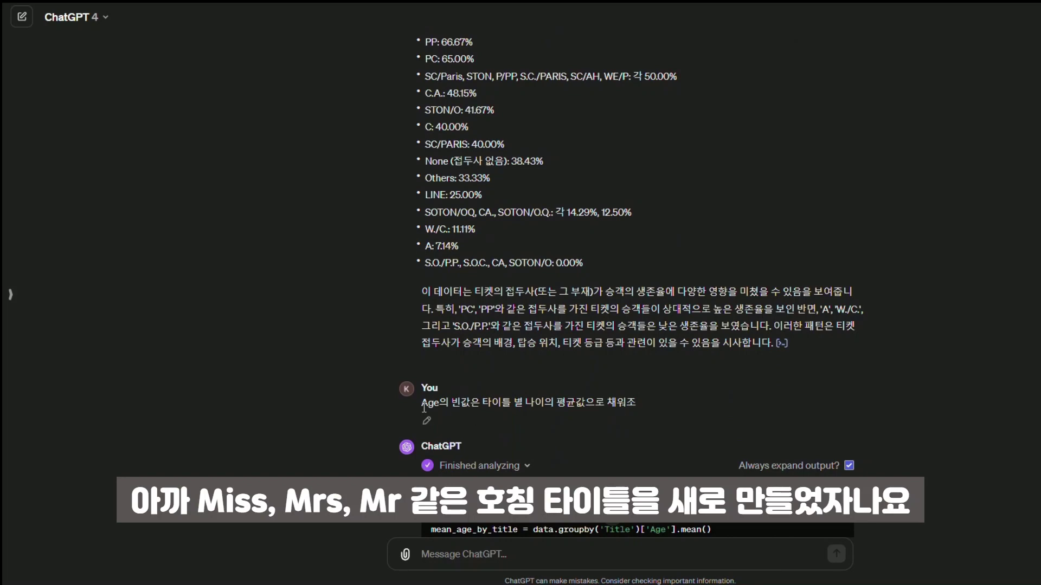
- Highlight the prompt asking to fill missing Age values with the mean age per title
drag(422, 403, 669, 407)
click(669, 407)
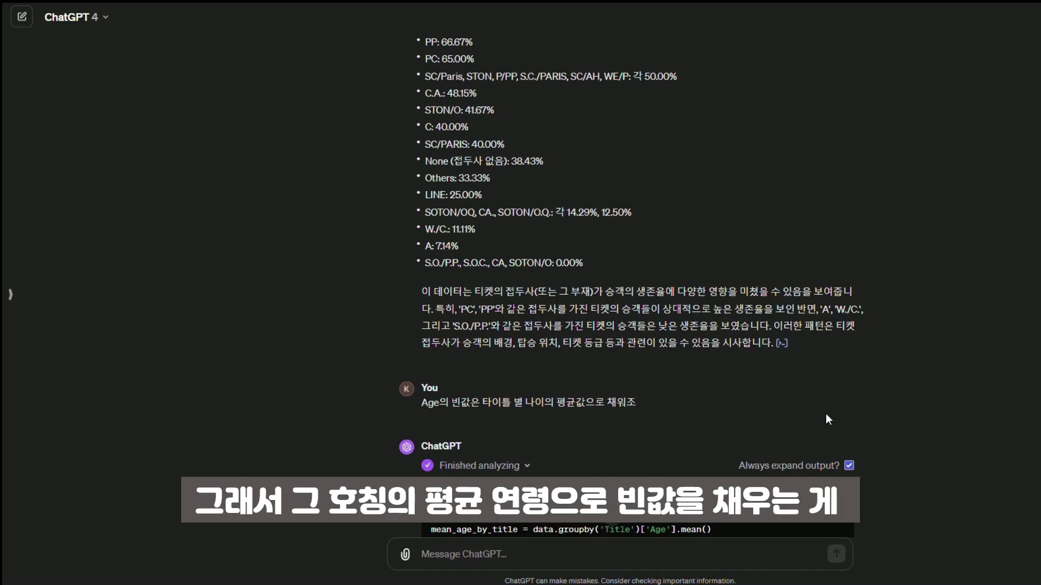
drag(482, 403, 567, 402)
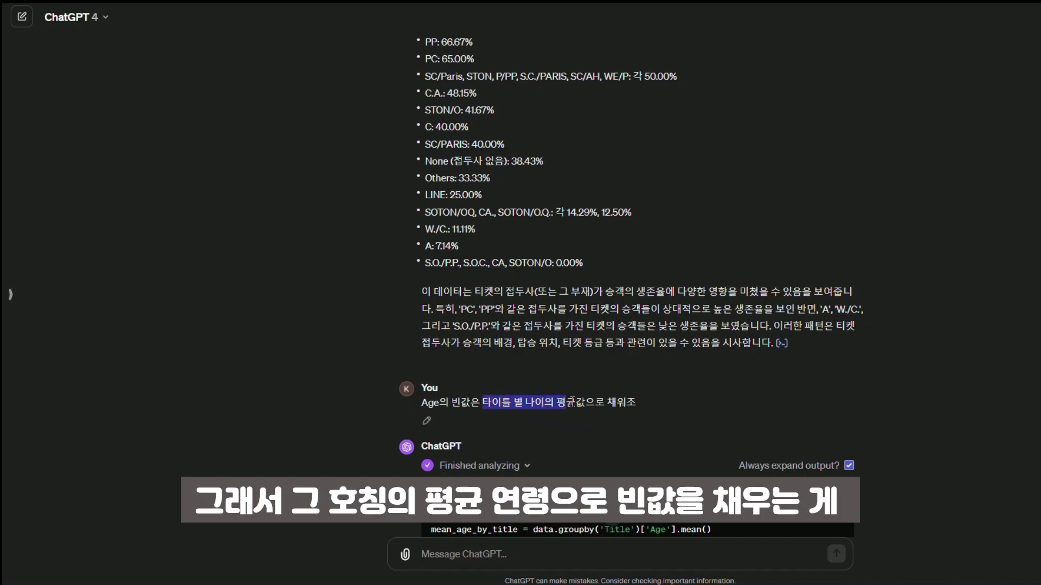
click(948, 442)
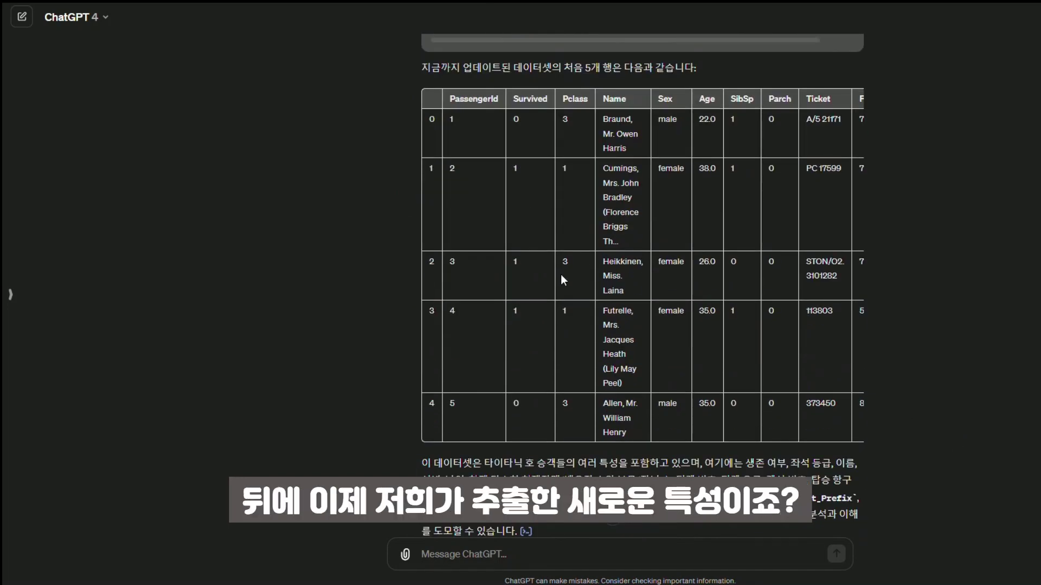
- Examine the first five rows of the updated dataset, including the added Title, Cabin_First_Letter, Ticket_Prefix and Simplified_Ticket_Prefix columns
drag(561, 279, 829, 296)
drag(570, 445, 754, 289)
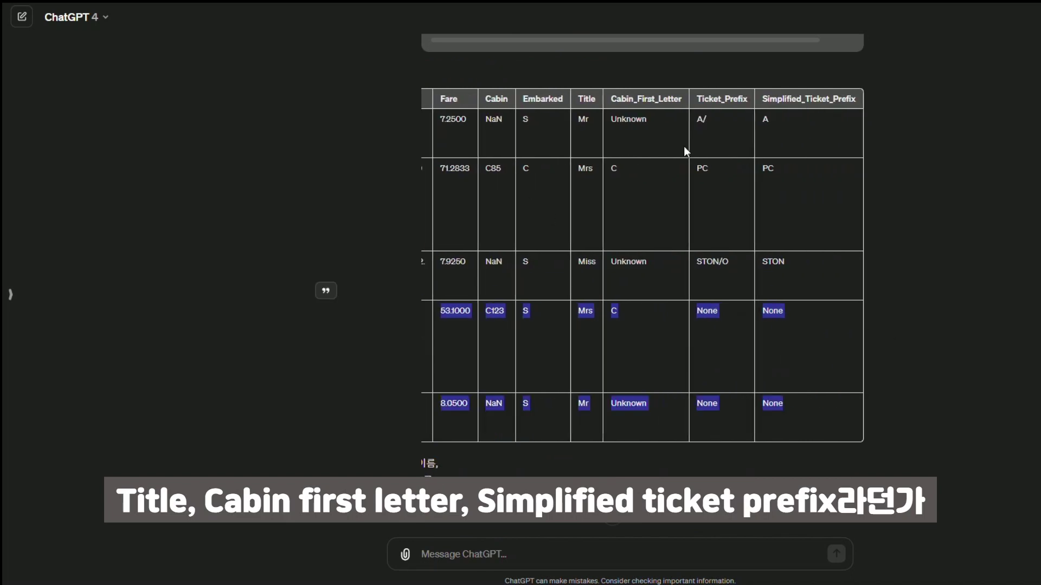
click(597, 118)
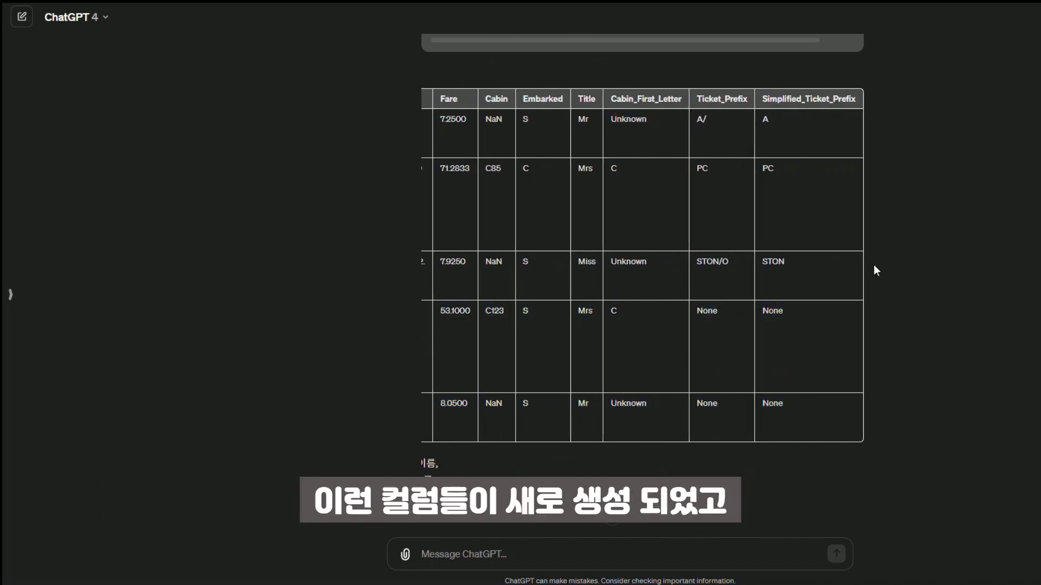
scroll(842, 484, down, 4)
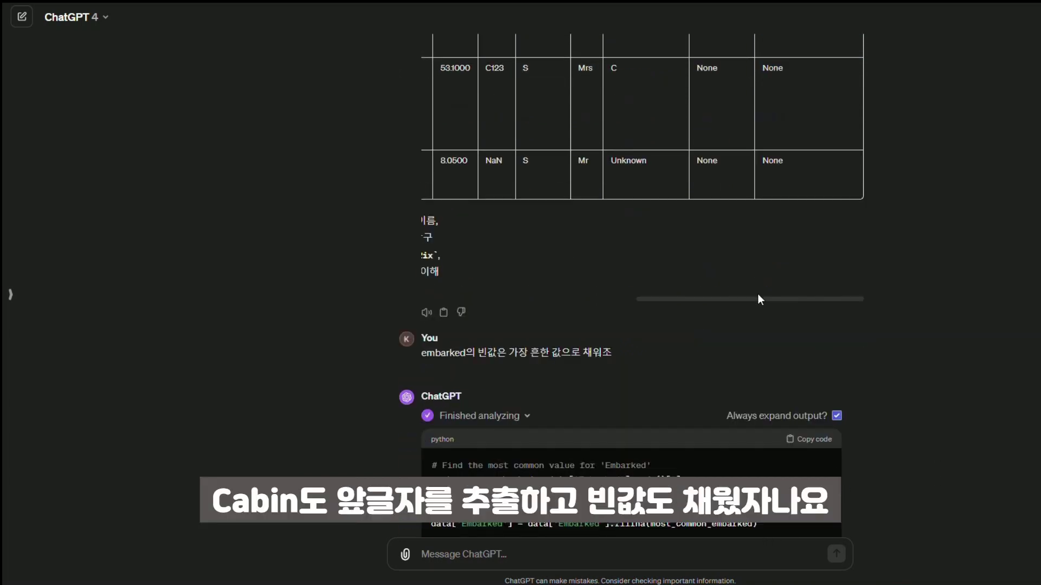
drag(757, 297, 470, 297)
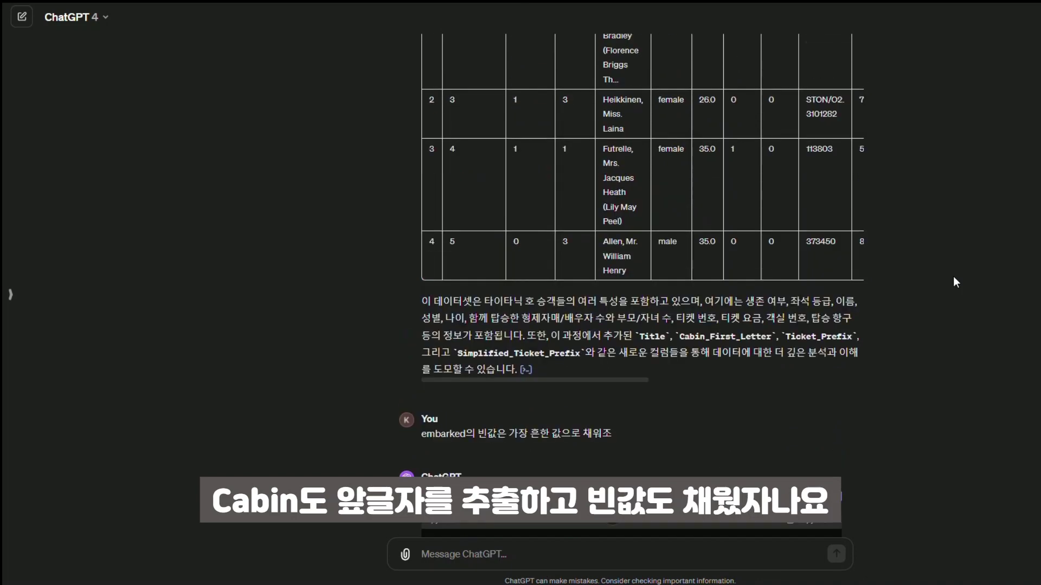
scroll(955, 281, up, 5)
- Examine the prompt and code that fill missing Embarked values with the most common value
scroll(955, 281, down, 9)
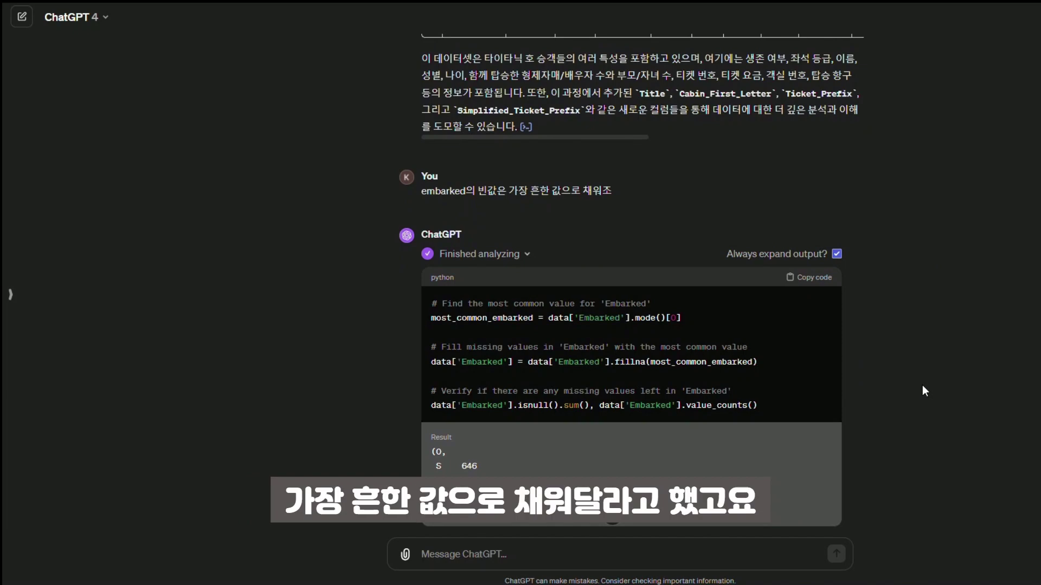
drag(496, 222, 955, 337)
scroll(955, 337, down, 2)
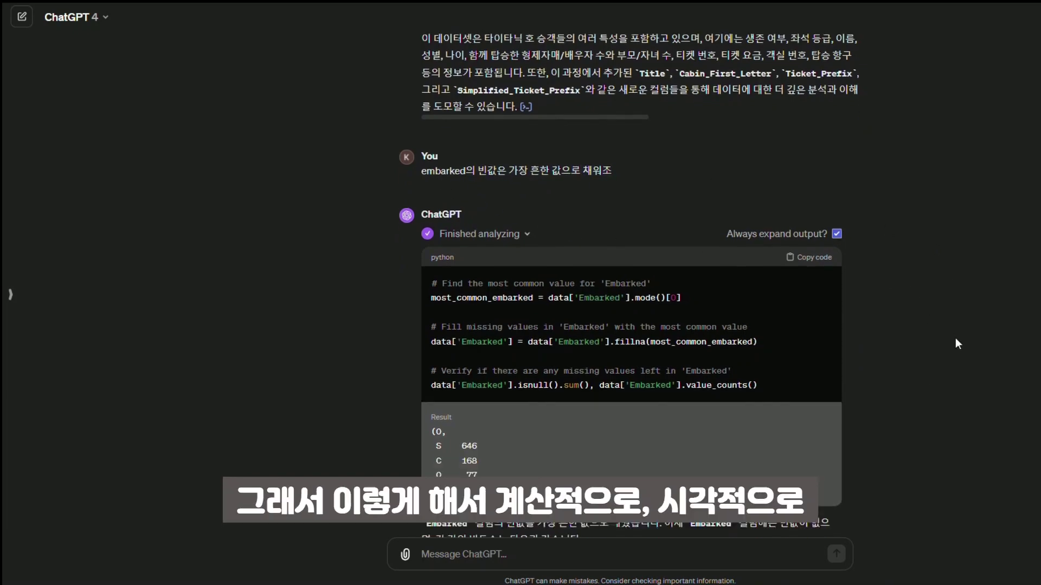
- Highlight the categorical columns named in the prompt for numeric conversion and examine the LabelEncoder code, encoded output and column descriptions
scroll(971, 383, down, 8)
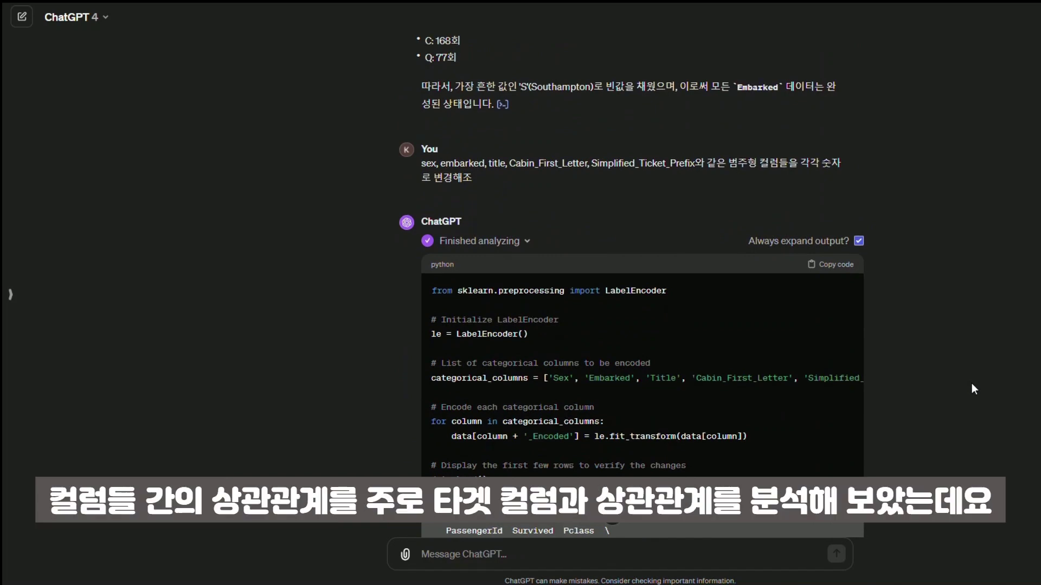
scroll(971, 384, up, 3)
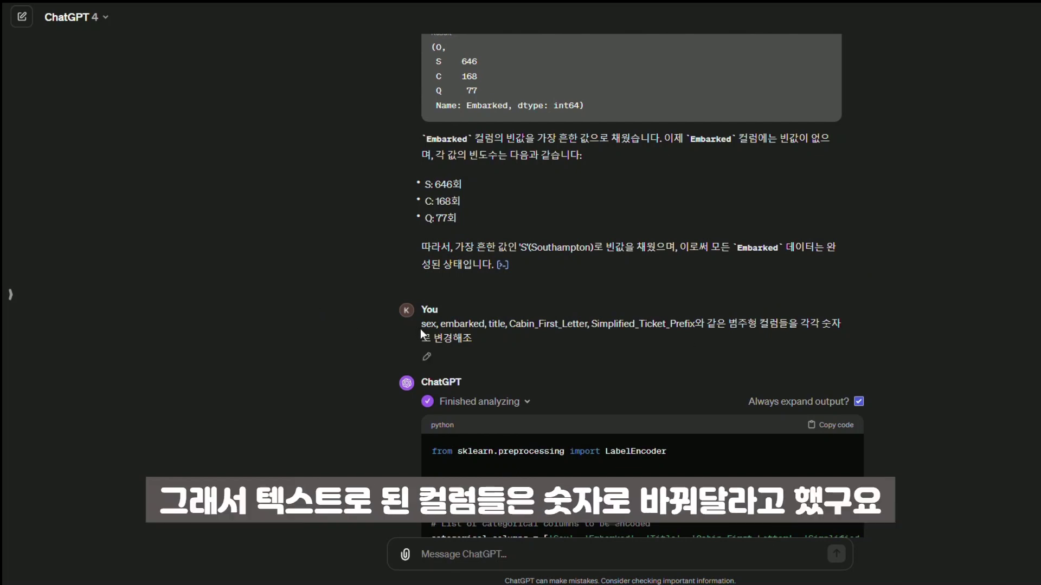
drag(420, 328, 698, 326)
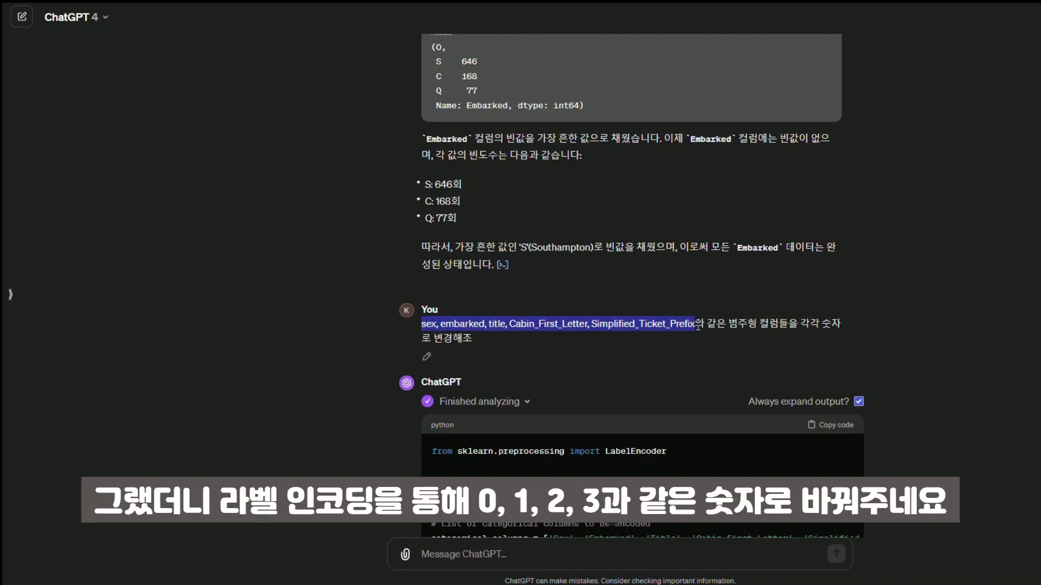
click(698, 326)
scroll(631, 259, down, 10)
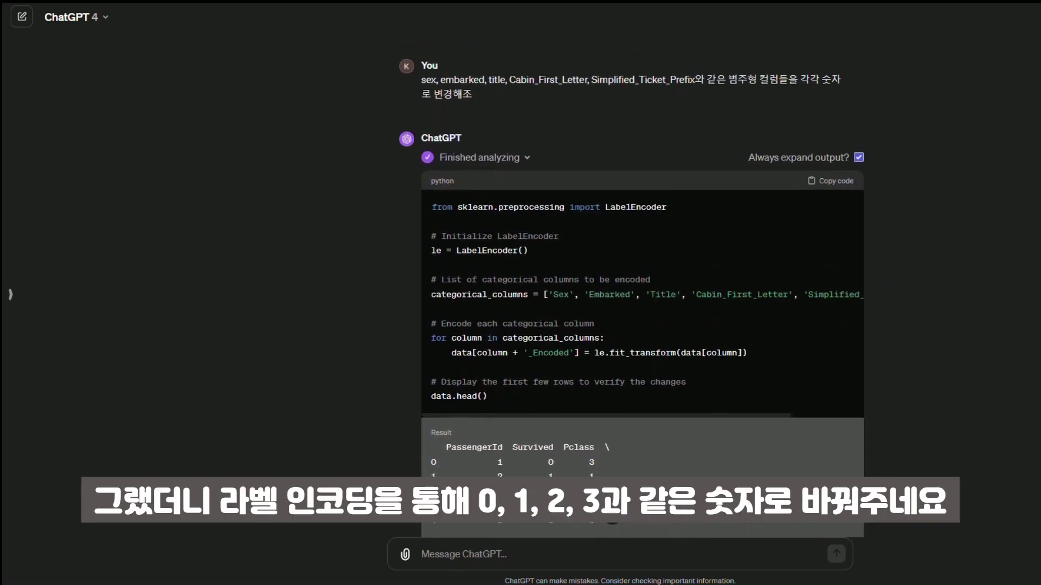
scroll(631, 259, down, 8)
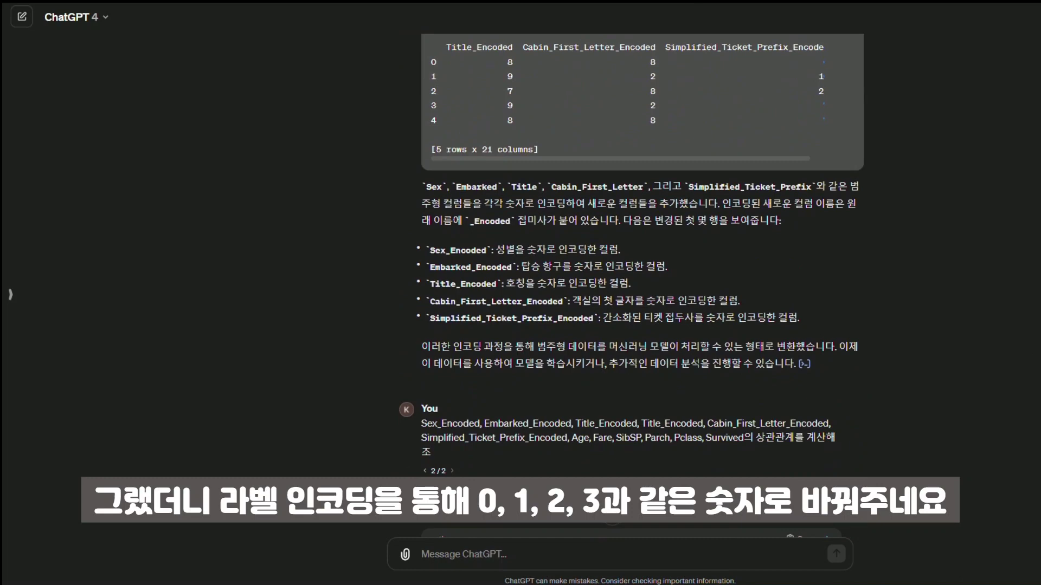
scroll(631, 259, down, 2)
scroll(631, 260, up, 5)
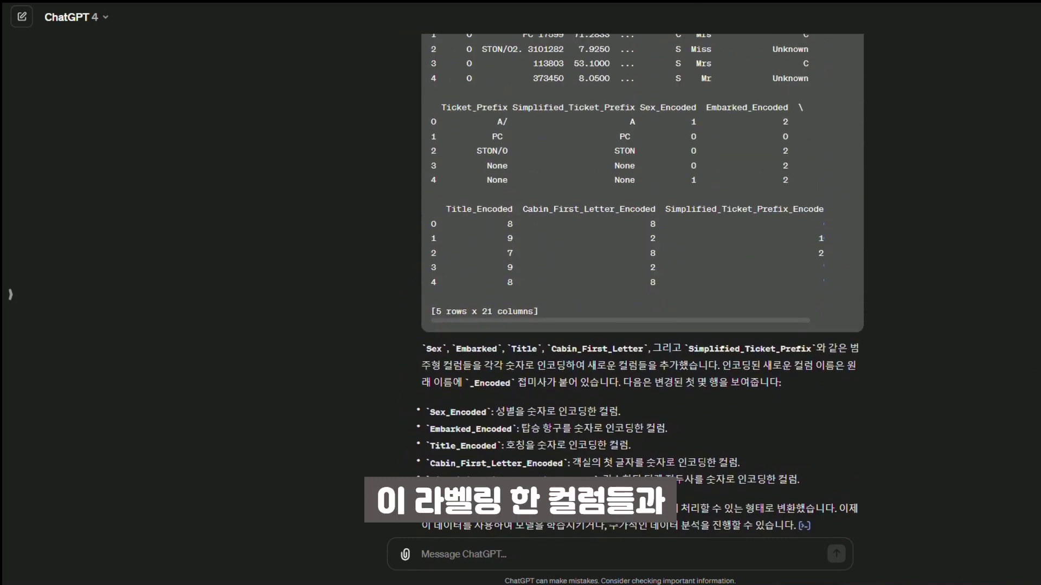
- Highlight the prompt requesting correlations between the encoded columns, Age, Fare, SibSp, Parch, Pclass and Survived, and examine the resulting correlation matrix
scroll(631, 259, down, 6)
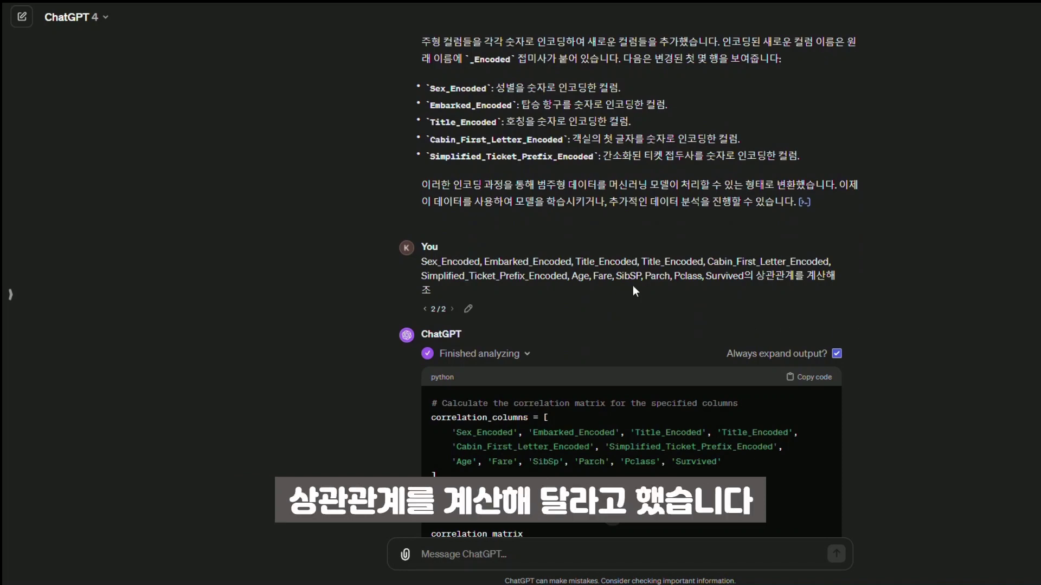
drag(535, 276, 837, 289)
click(845, 291)
scroll(1036, 392, down, 9)
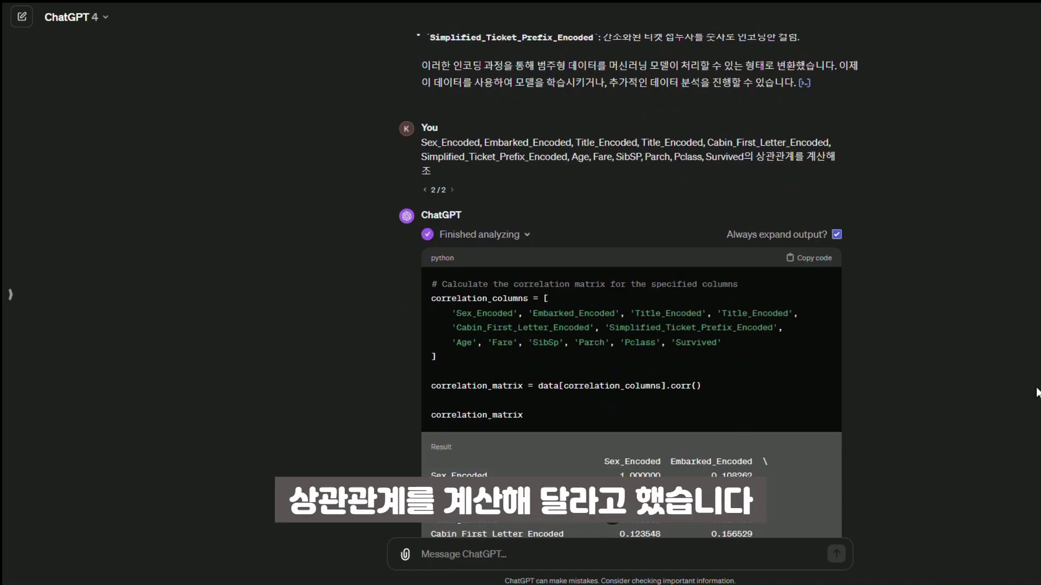
scroll(1037, 393, down, 13)
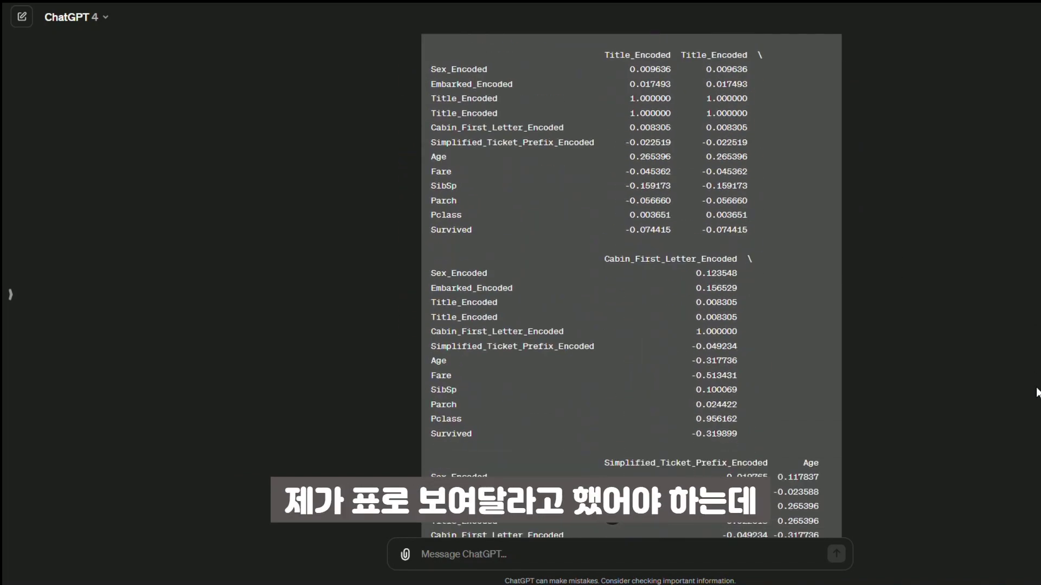
scroll(1037, 393, down, 7)
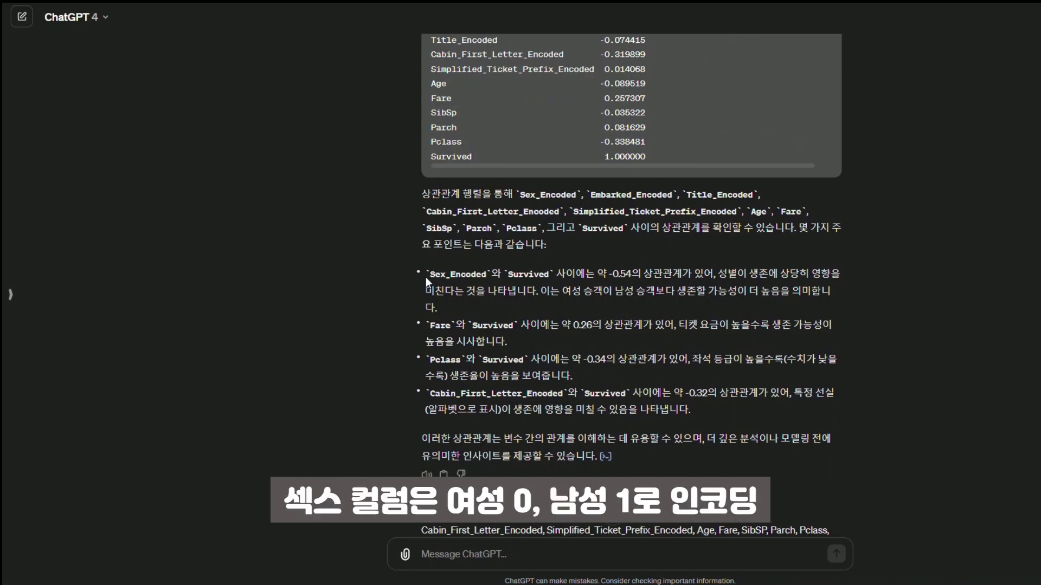
- Highlight the explanations of how Sex_Encoded, Fare and Pclass each correlate with Survived
drag(427, 276, 723, 281)
click(877, 295)
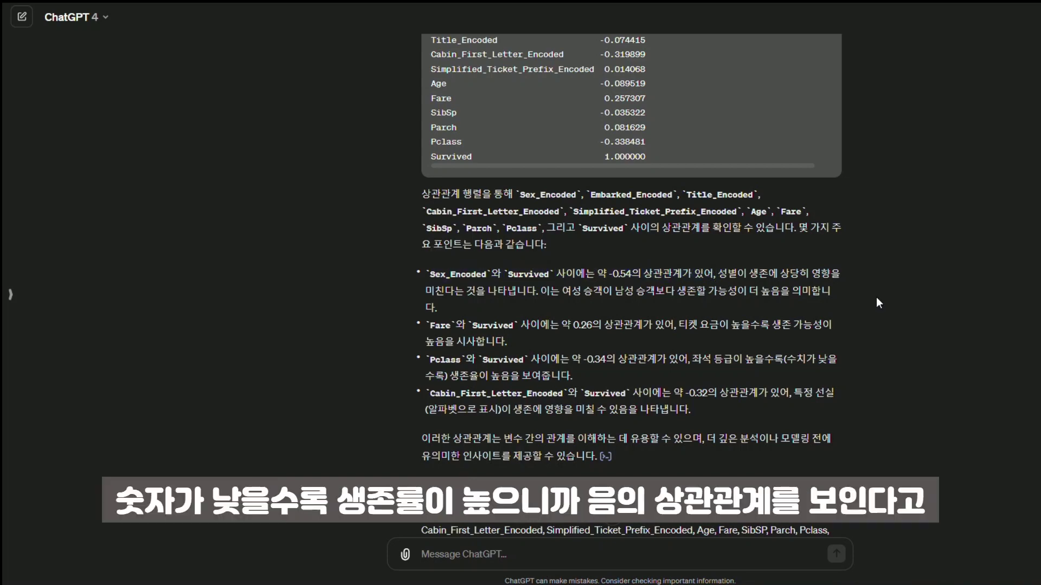
drag(575, 266, 838, 306)
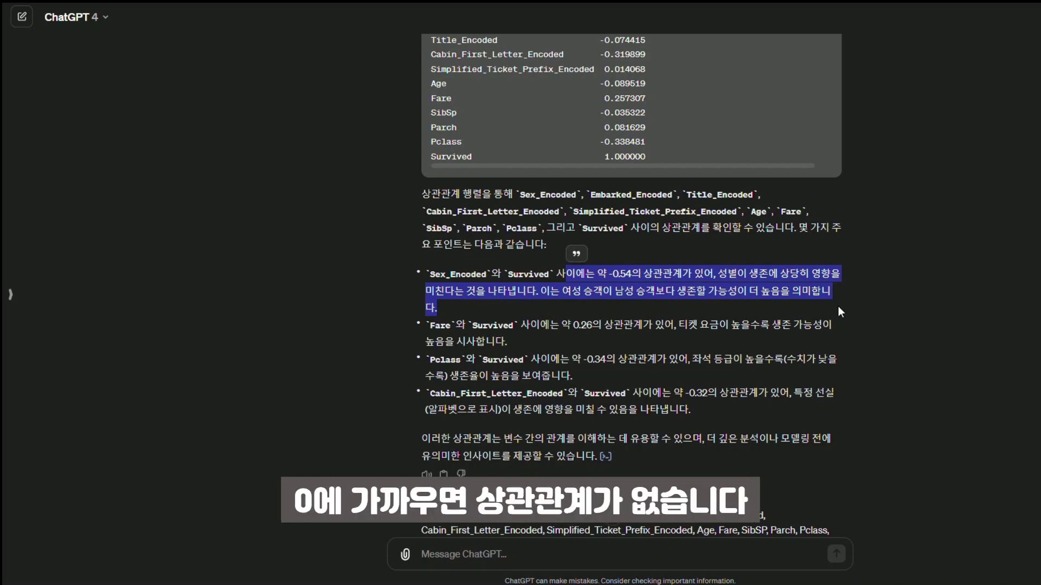
click(839, 308)
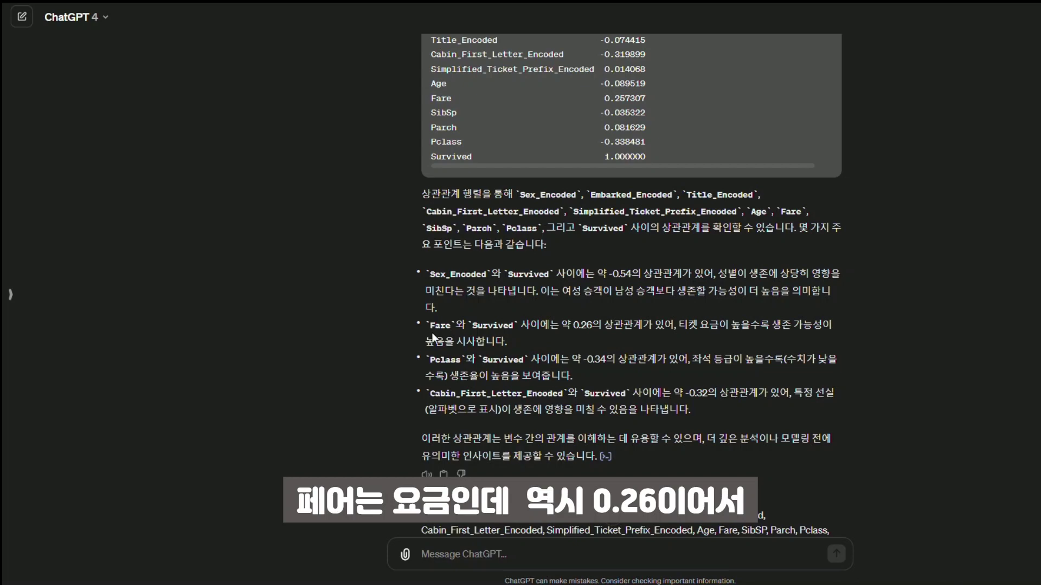
drag(428, 325, 518, 342)
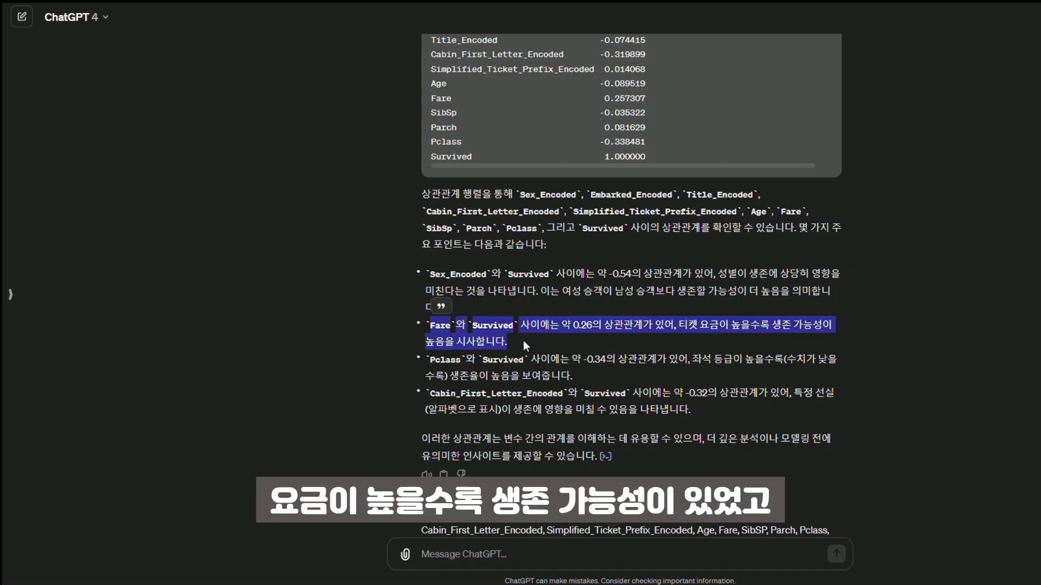
drag(428, 359, 590, 377)
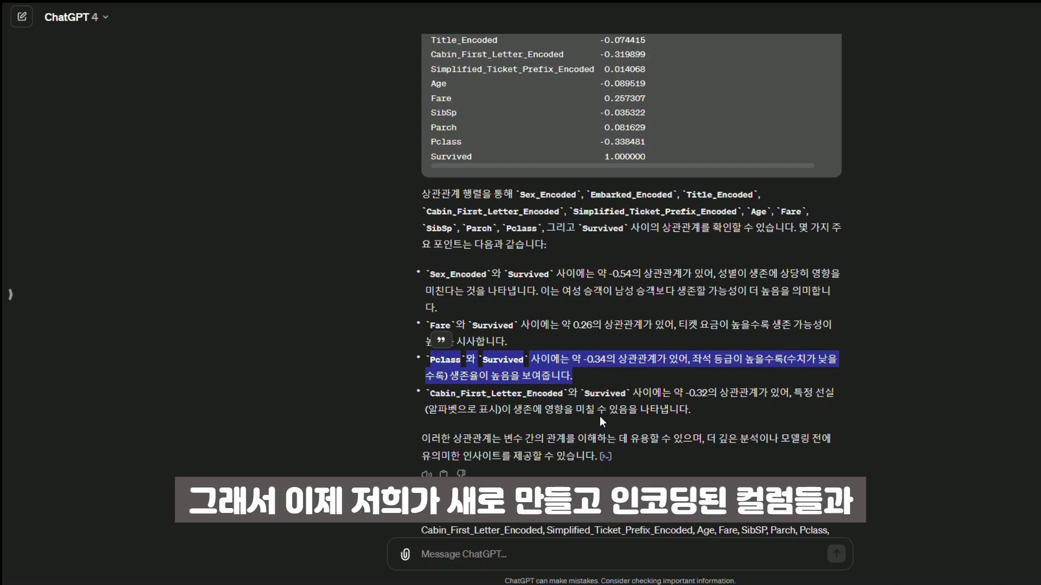
click(601, 436)
- Highlight the prompt extracting only the encoded and numeric columns, and examine the code and table of the first five rows
scroll(743, 435, down, 3)
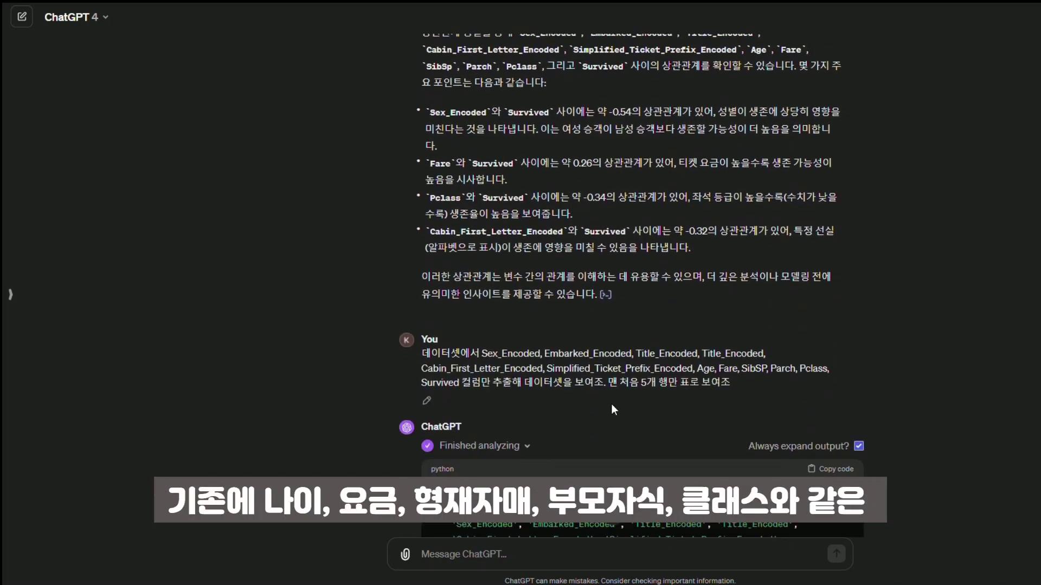
drag(422, 368, 740, 392)
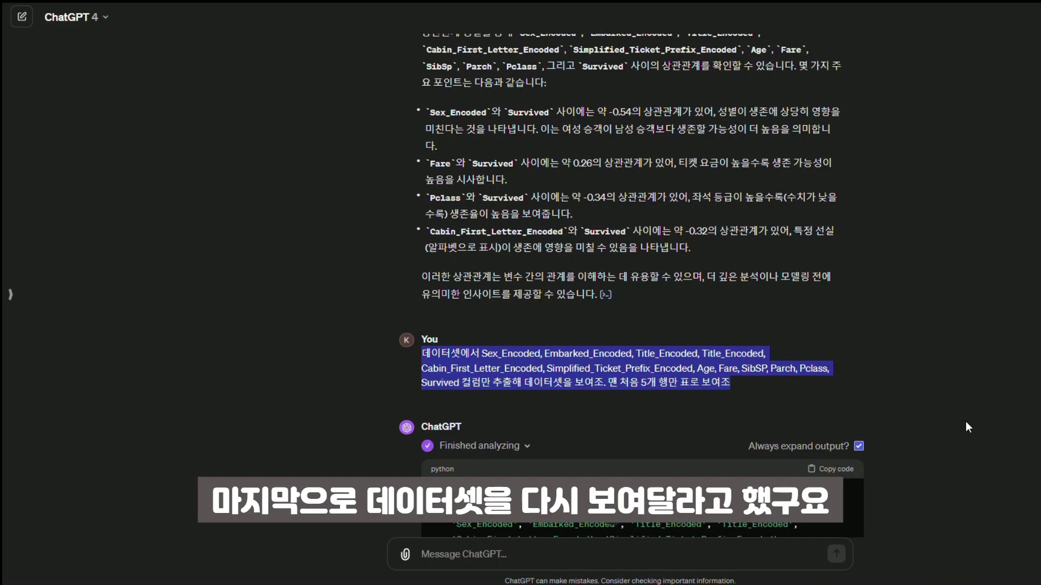
scroll(965, 426, down, 10)
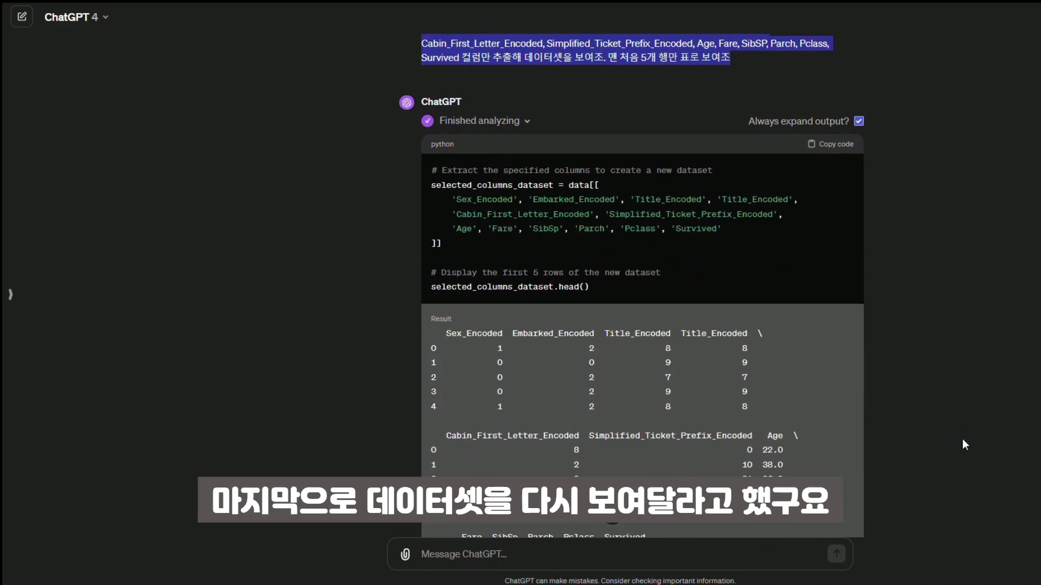
scroll(961, 443, down, 3)
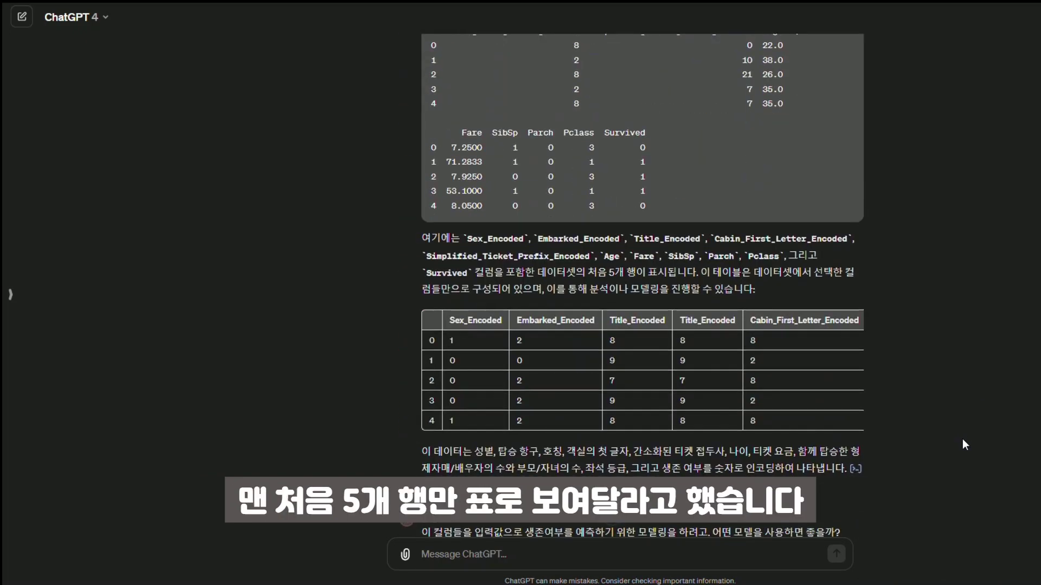
scroll(963, 444, down, 2)
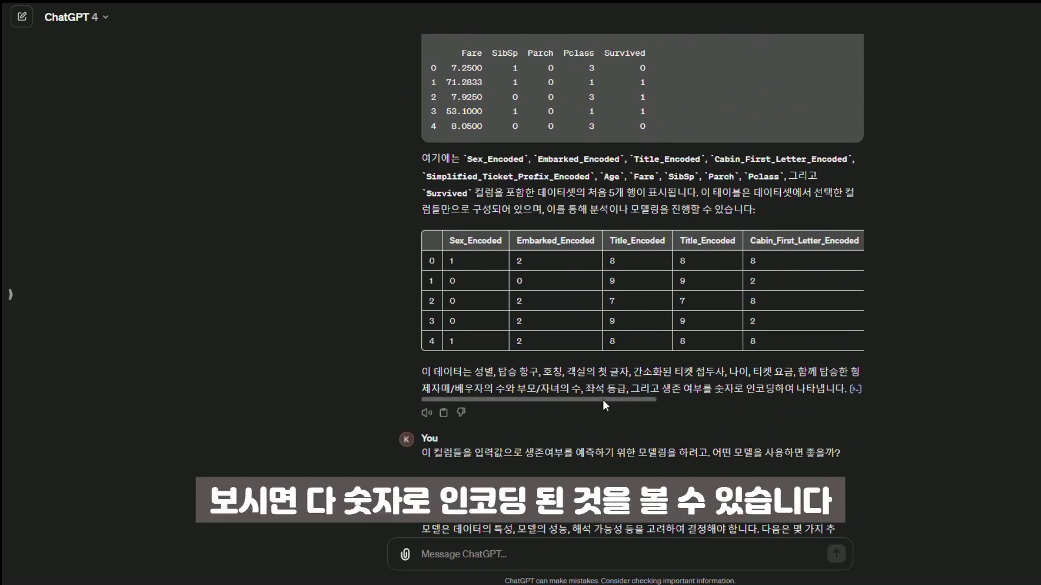
drag(602, 400, 574, 401)
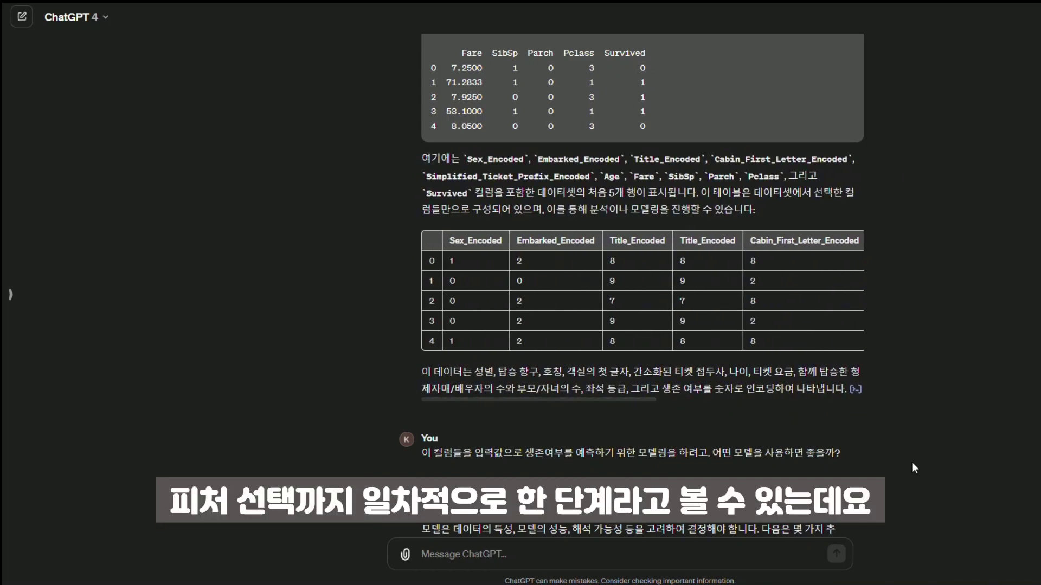
- Highlight the prompt asking which model to use for predicting survival and examine the list of recommended models
scroll(911, 462, down, 2)
scroll(912, 464, down, 2)
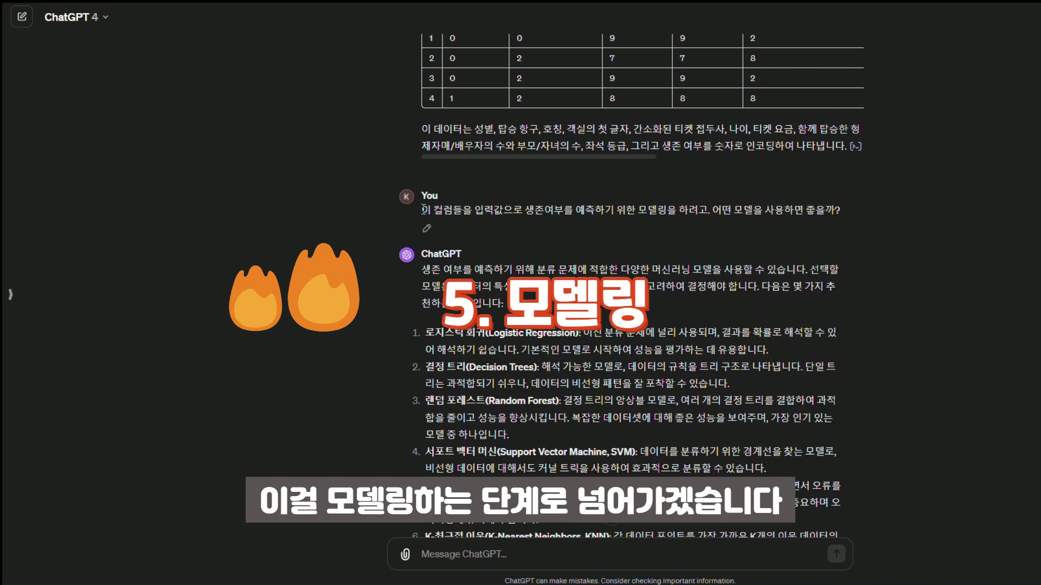
drag(424, 210, 845, 214)
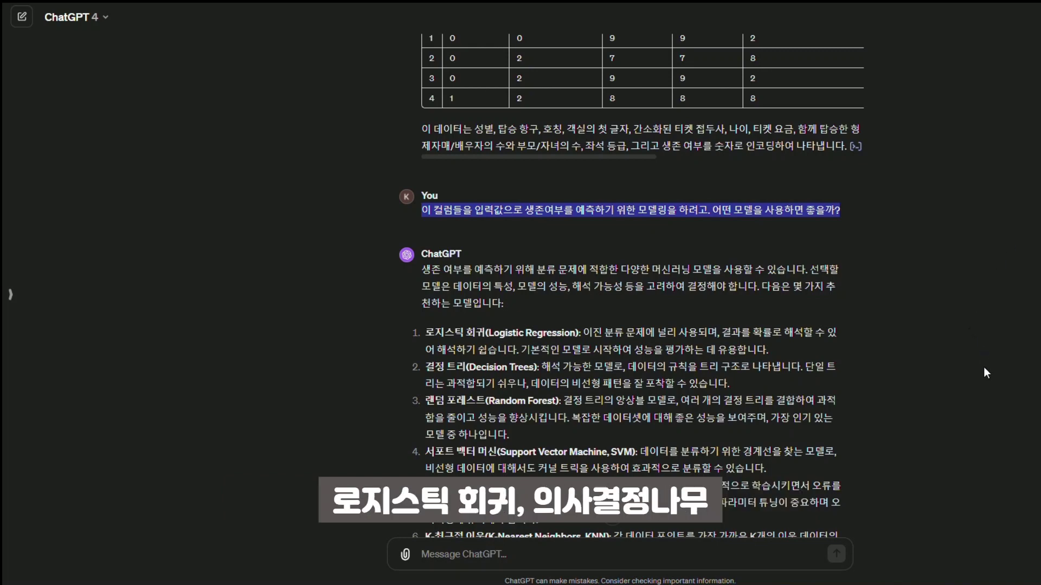
click(956, 390)
- Highlight the prompt requesting one-hot encoding and Random Forest modeling, and examine the generated code and its accuracy result
scroll(956, 391, down, 3)
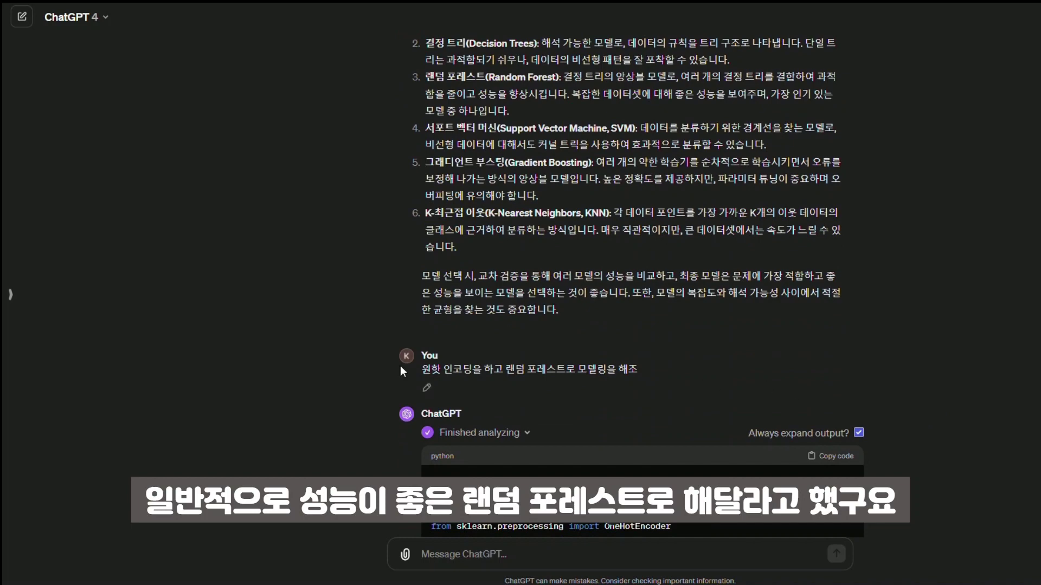
drag(400, 369, 760, 372)
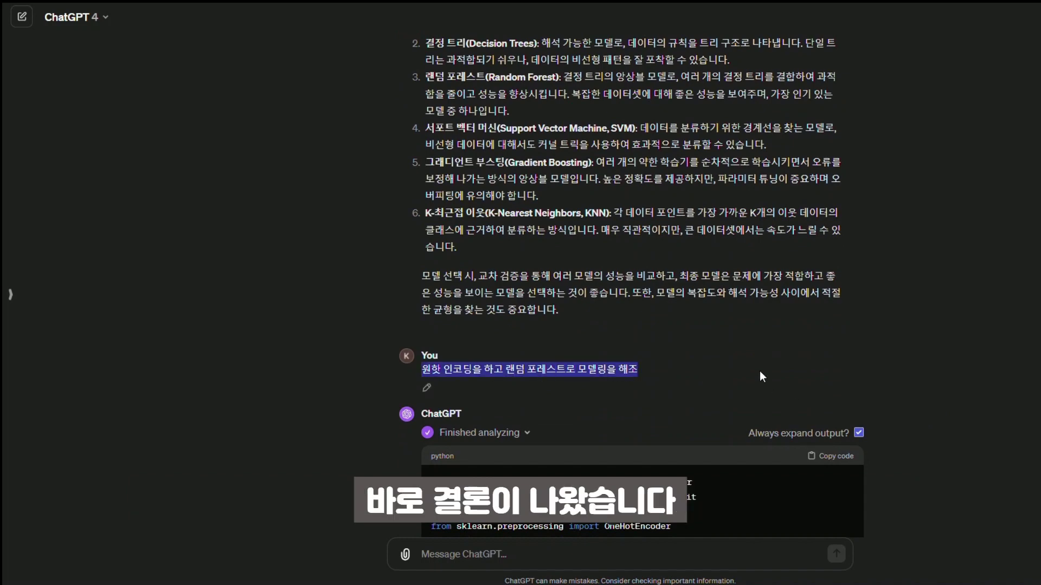
click(958, 369)
scroll(957, 369, down, 7)
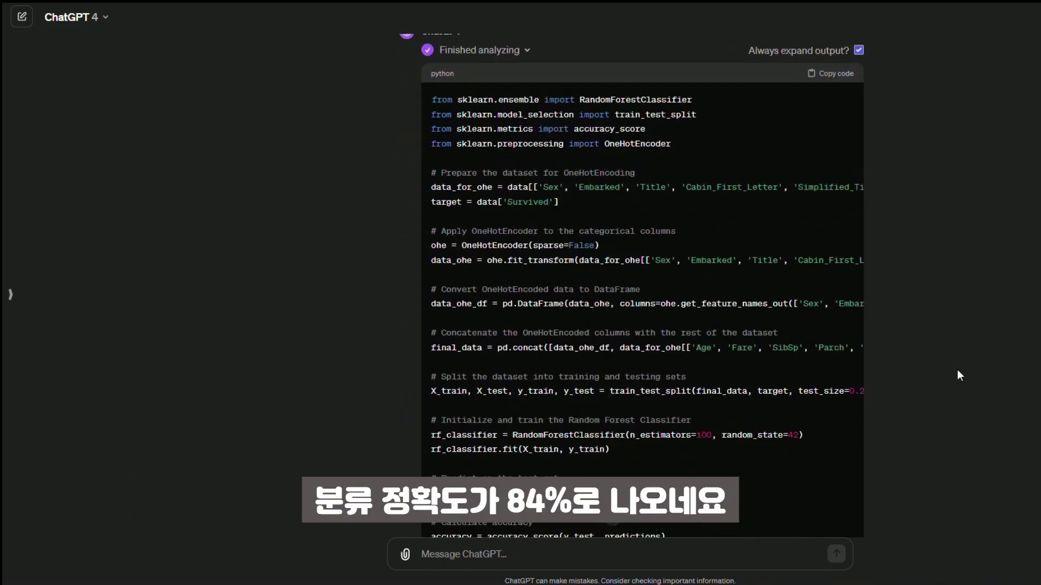
scroll(958, 374, down, 5)
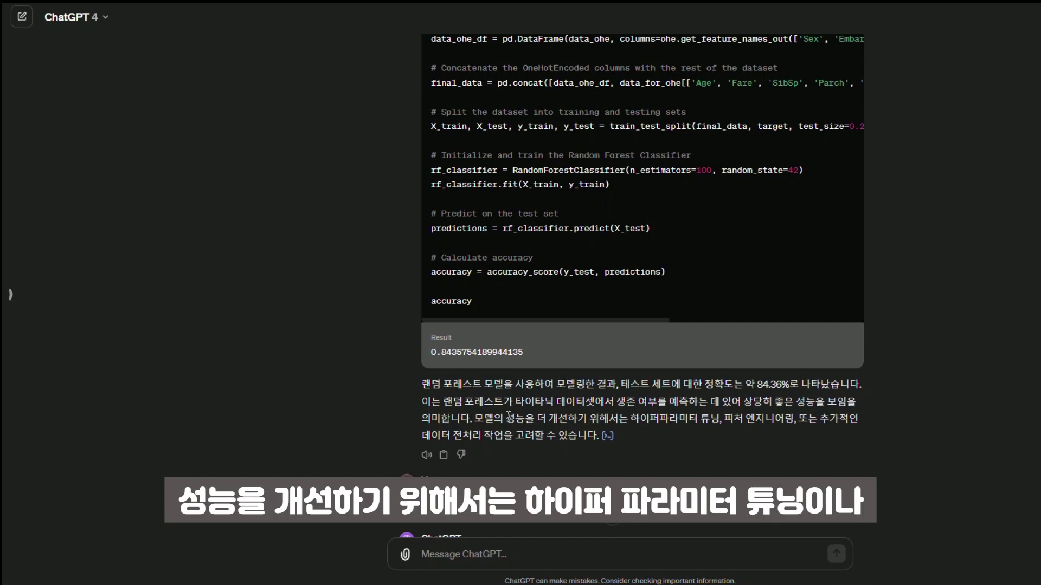
- Highlight the suggestions for improving model performance and the tuning reply's explanation of n_estimators, max_depth and min_samples_split
drag(475, 422, 661, 434)
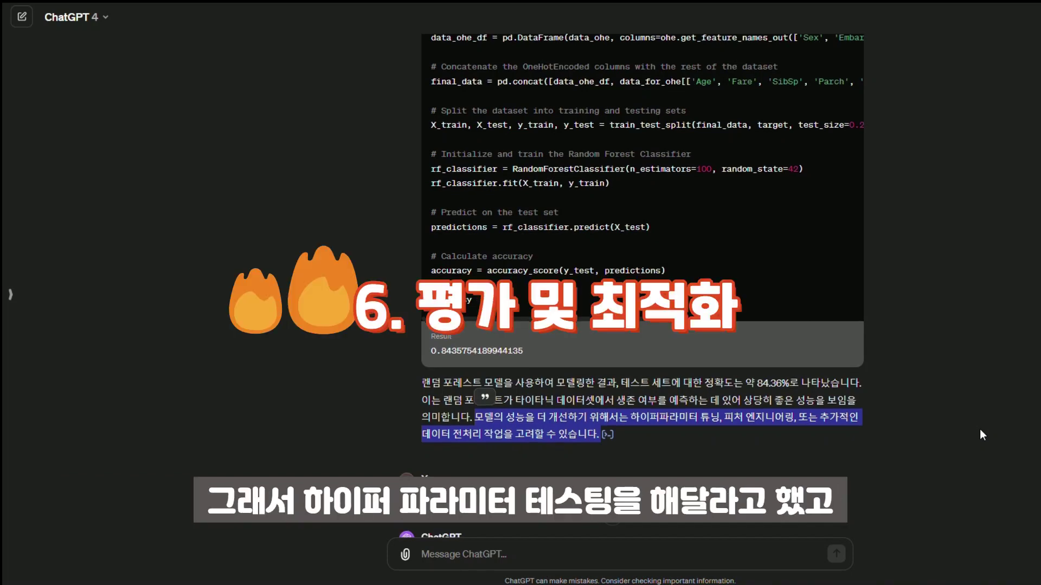
scroll(979, 431, down, 3)
scroll(980, 430, down, 2)
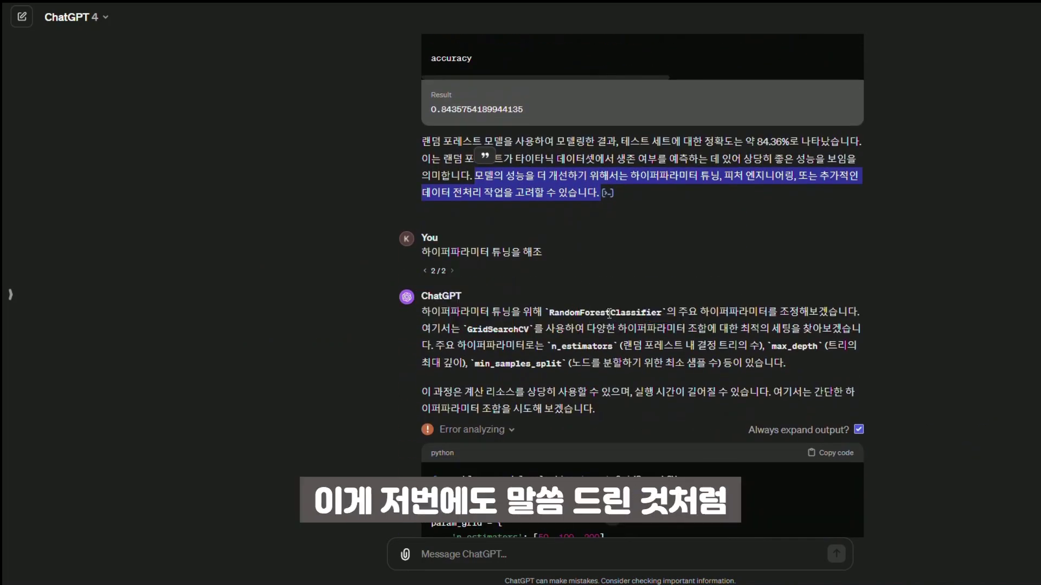
click(893, 266)
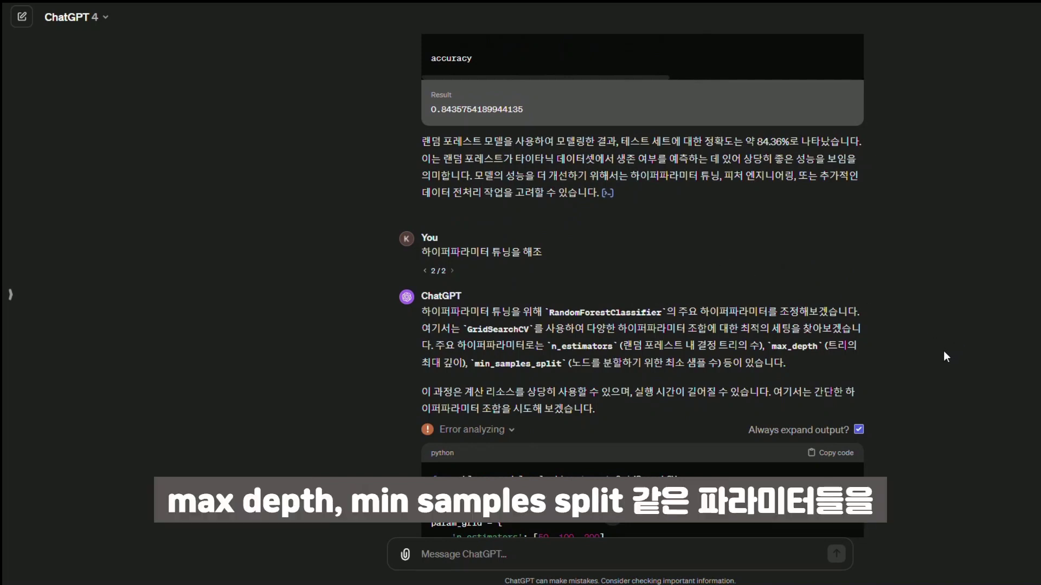
drag(551, 347, 888, 362)
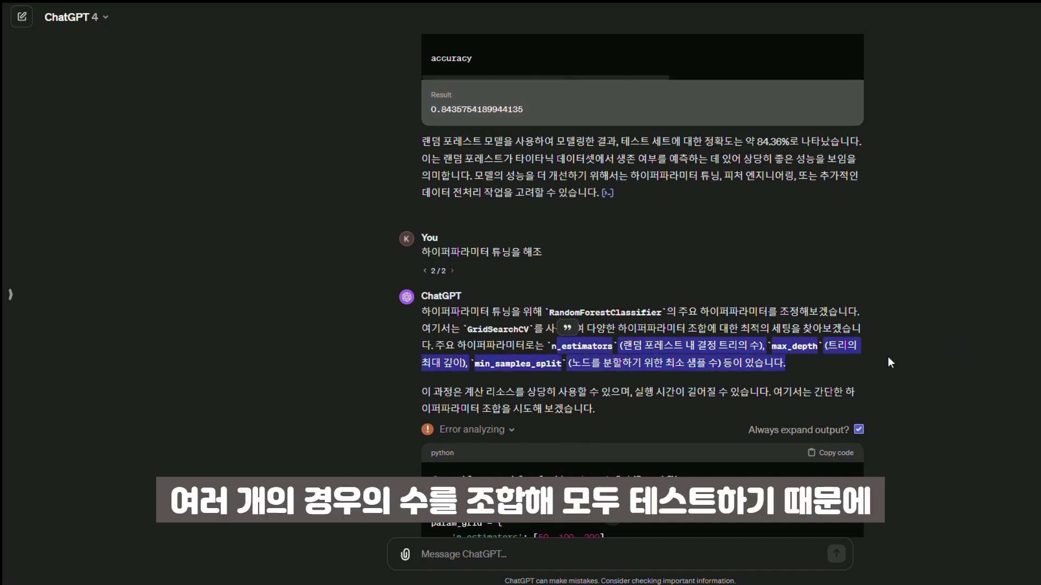
- Examine the GridSearchCV code and its parameter grid in the hyperparameter tuning reply
click(937, 363)
scroll(937, 365, down, 5)
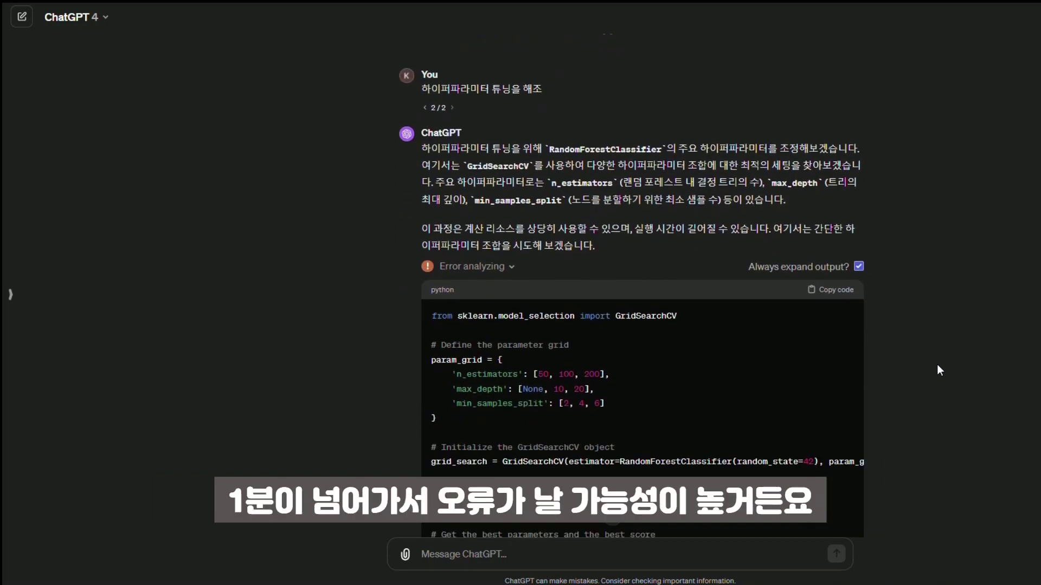
drag(438, 338, 428, 285)
click(989, 304)
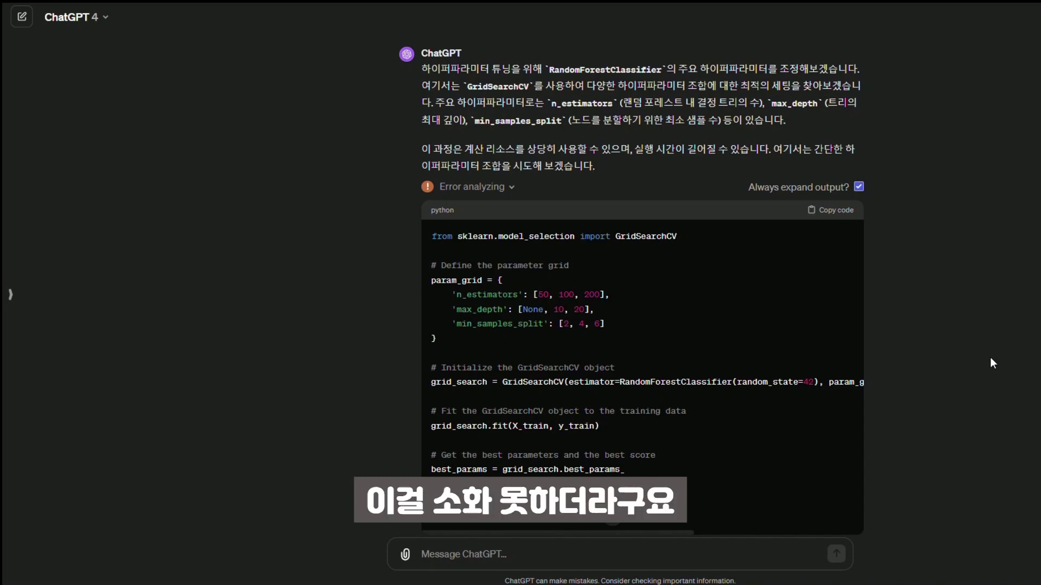
- Highlight the explanation of the tuning exception below the GridSearchCV code, and read the basic steps of hyperparameter tuning
scroll(990, 357, down, 2)
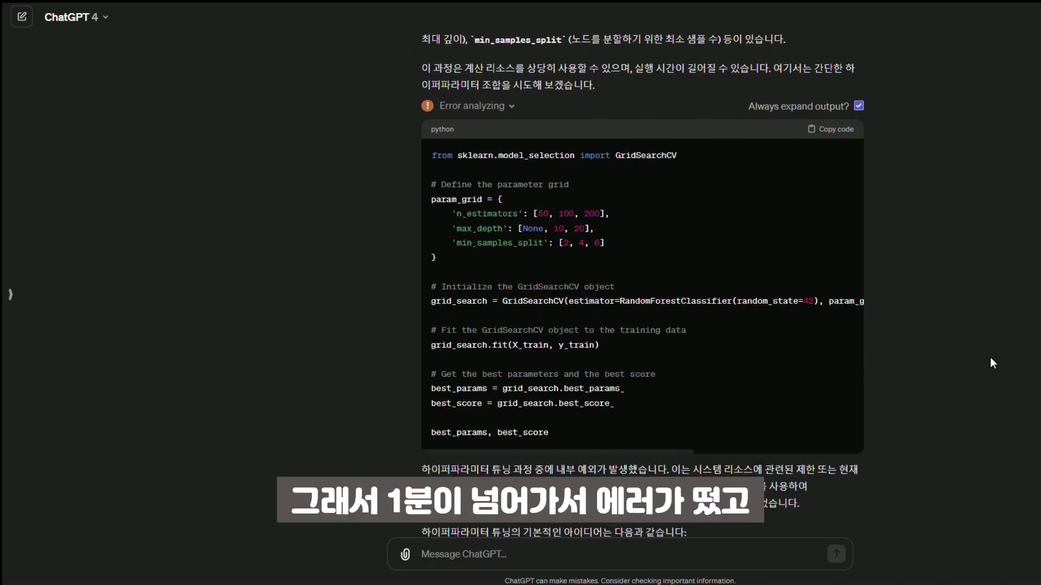
scroll(990, 358, down, 2)
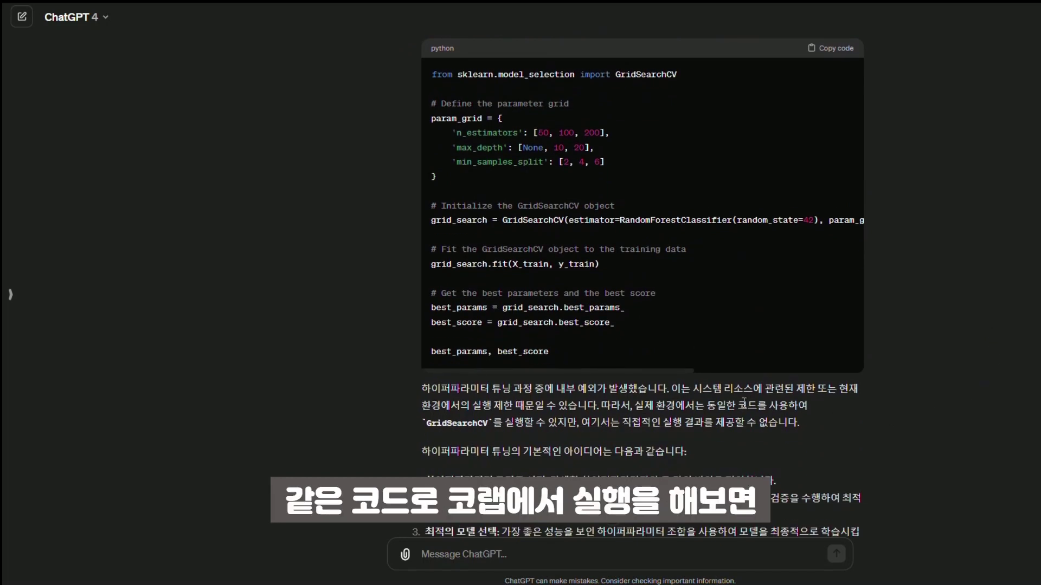
drag(693, 388, 818, 418)
click(963, 435)
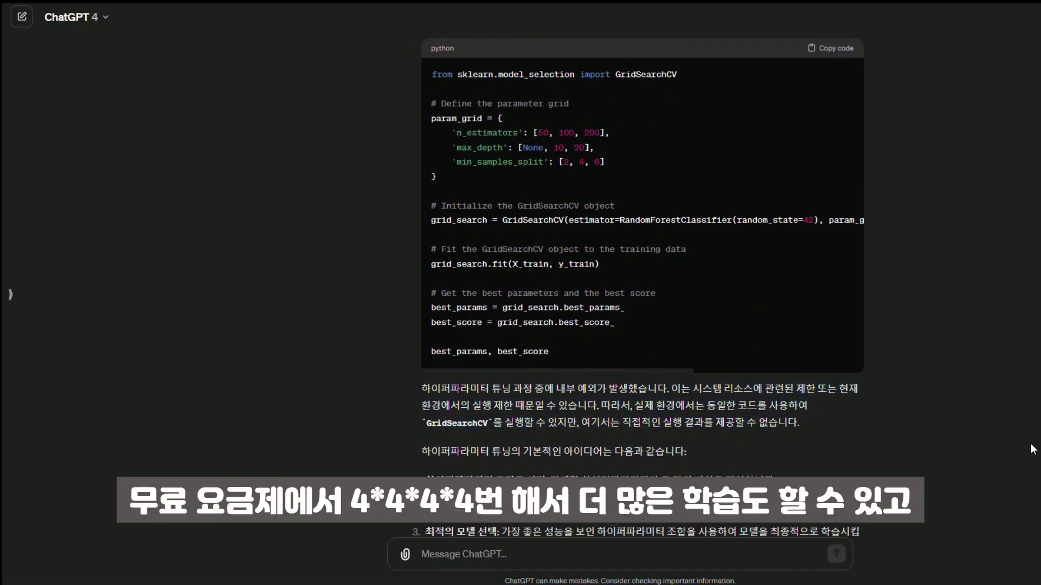
scroll(1032, 449, down, 2)
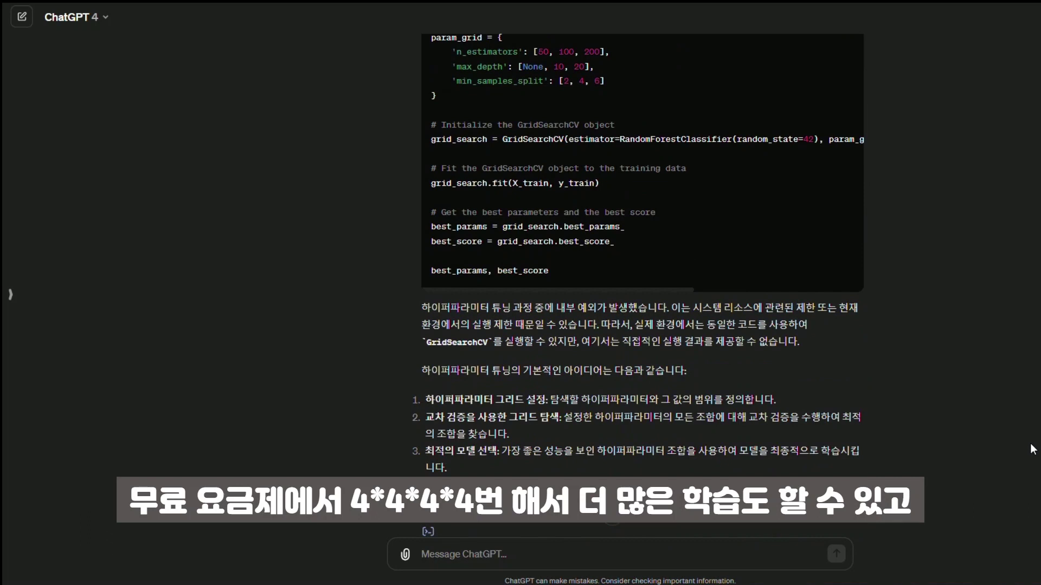
scroll(1032, 449, up, 2)
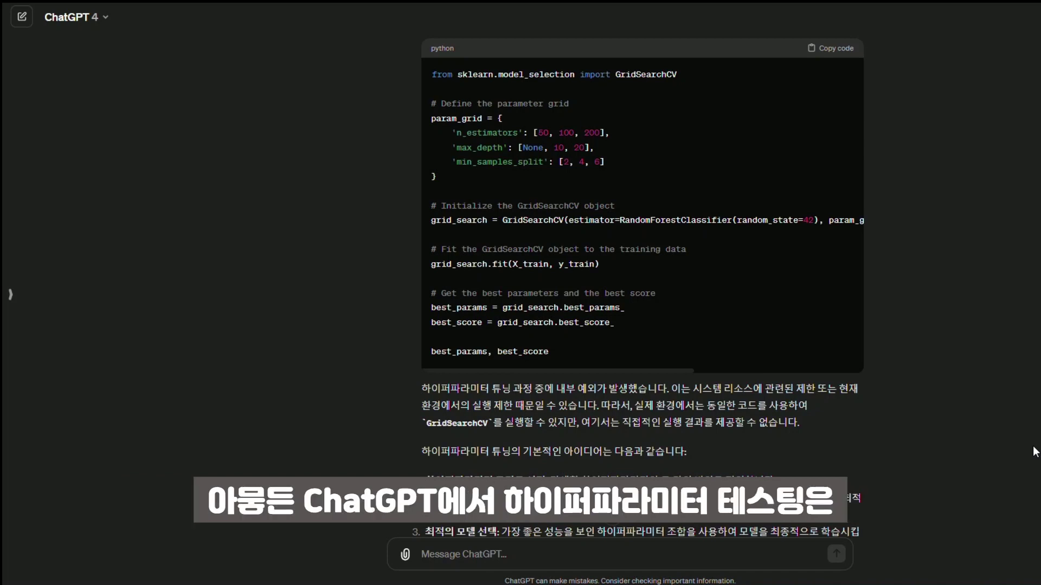
scroll(1035, 452, down, 2)
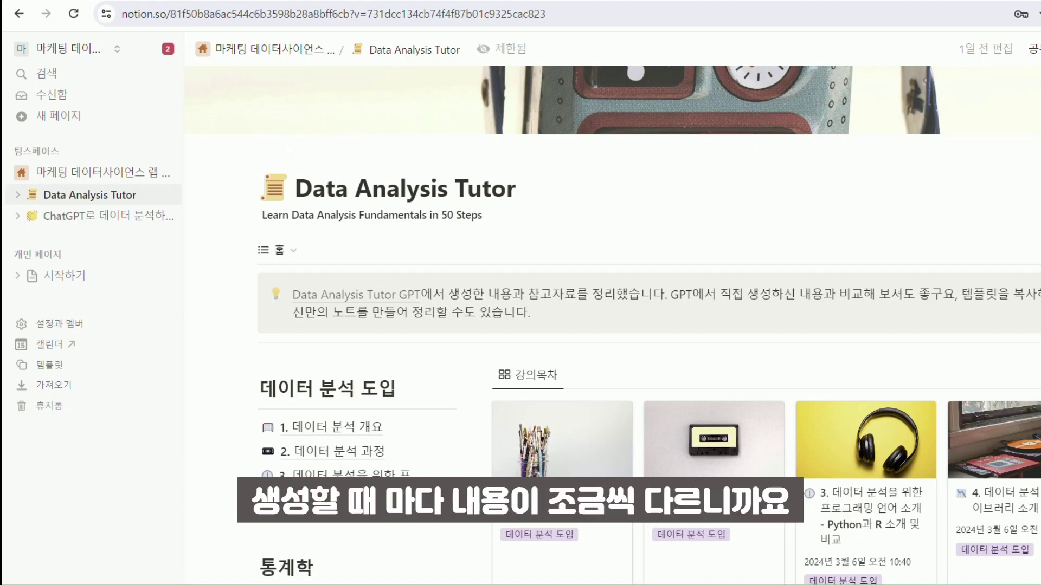
- Look through the 50 lessons on the Data Analysis Tutor page in Notion, from introduction to deep learning, and return to the page's beginning
scroll(649, 325, down, 6)
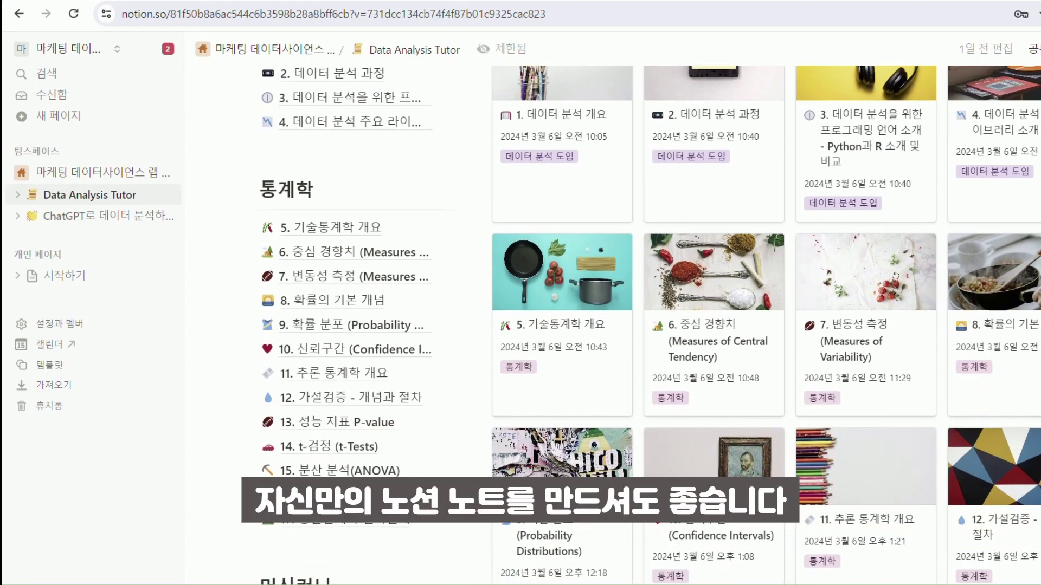
scroll(649, 326, down, 14)
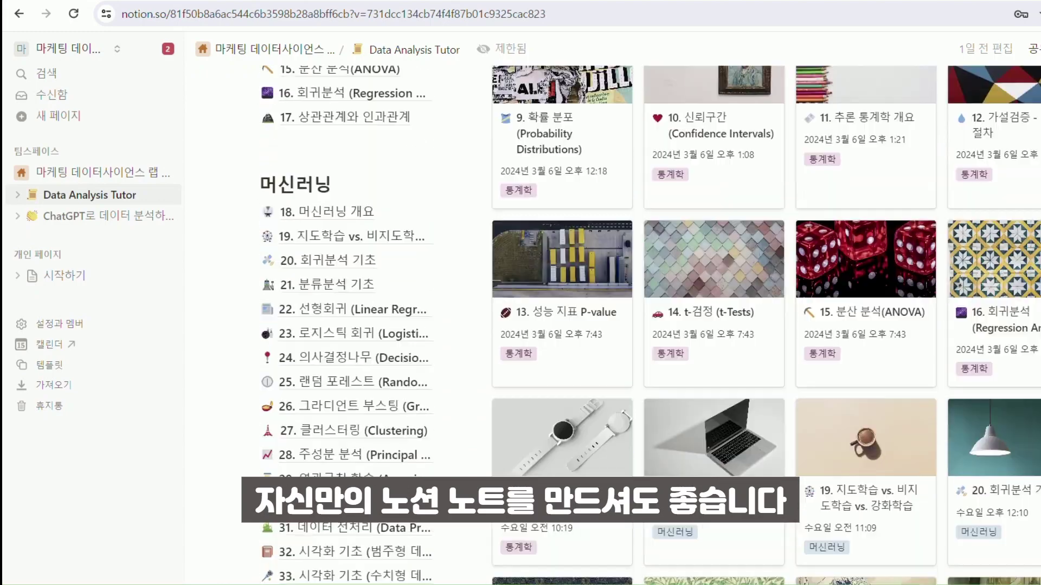
scroll(648, 325, down, 7)
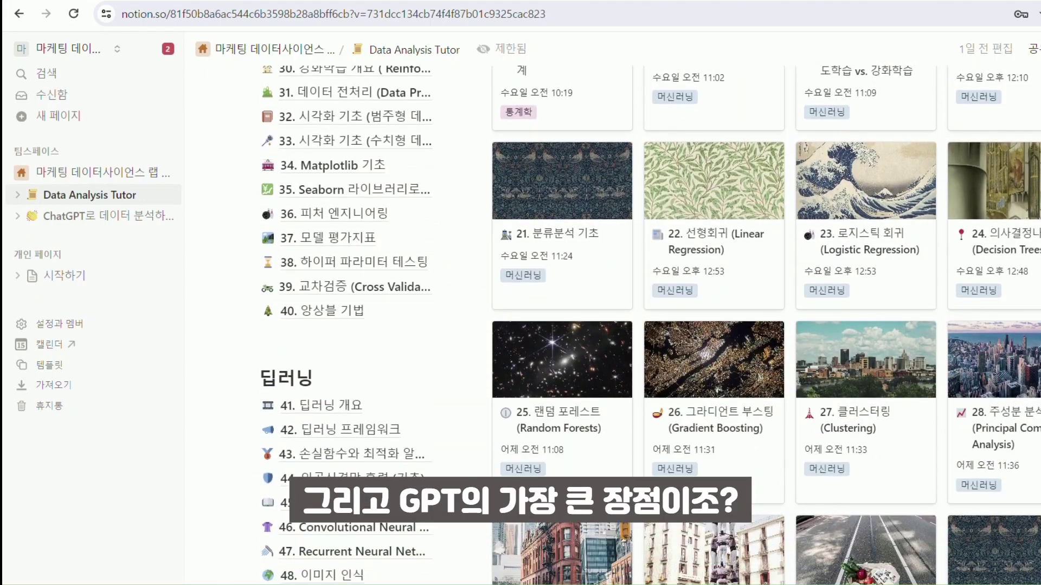
scroll(649, 325, down, 4)
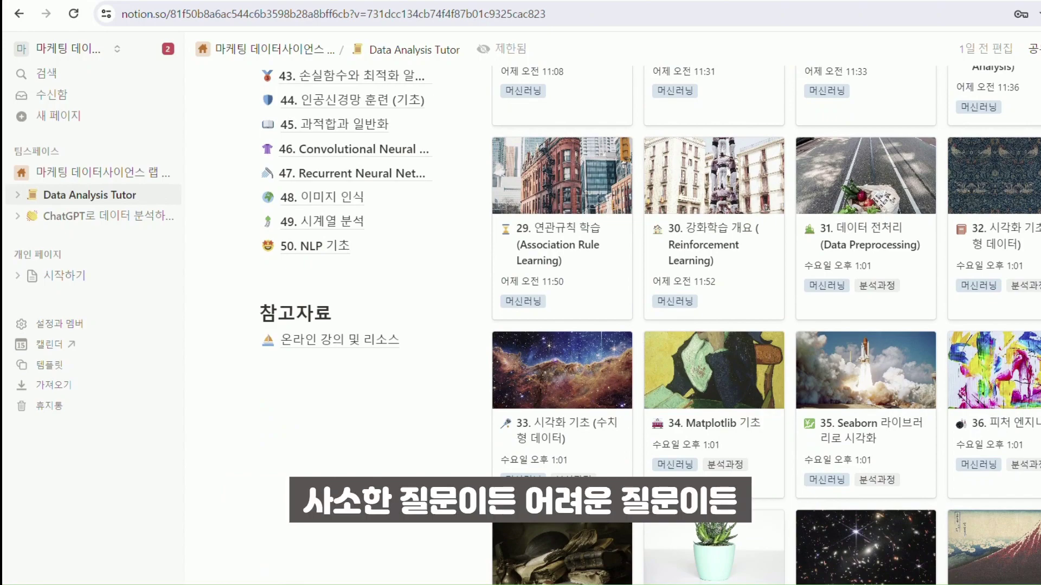
scroll(649, 326, up, 6)
scroll(649, 326, up, 8)
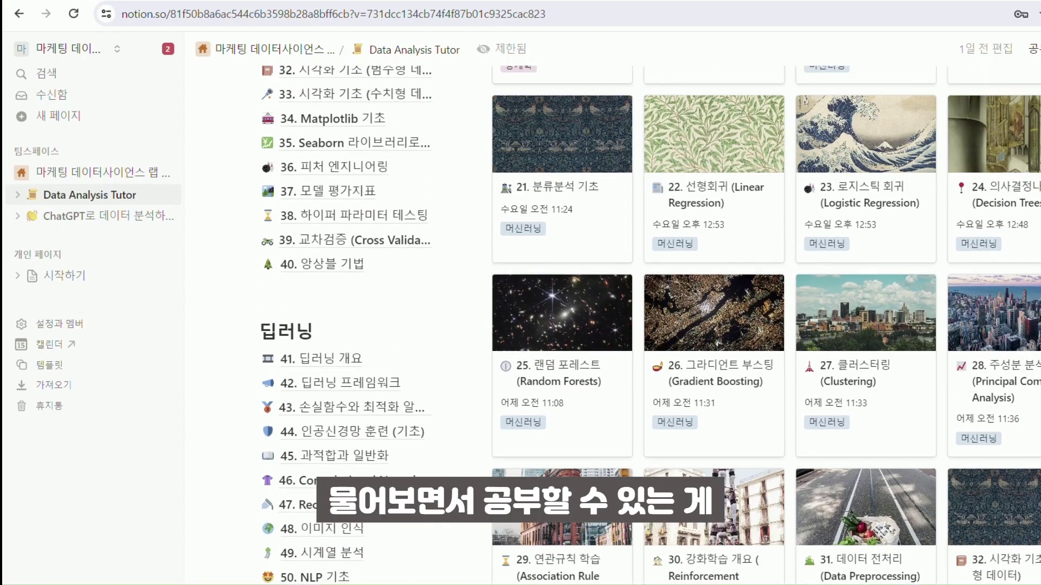
scroll(649, 325, up, 15)
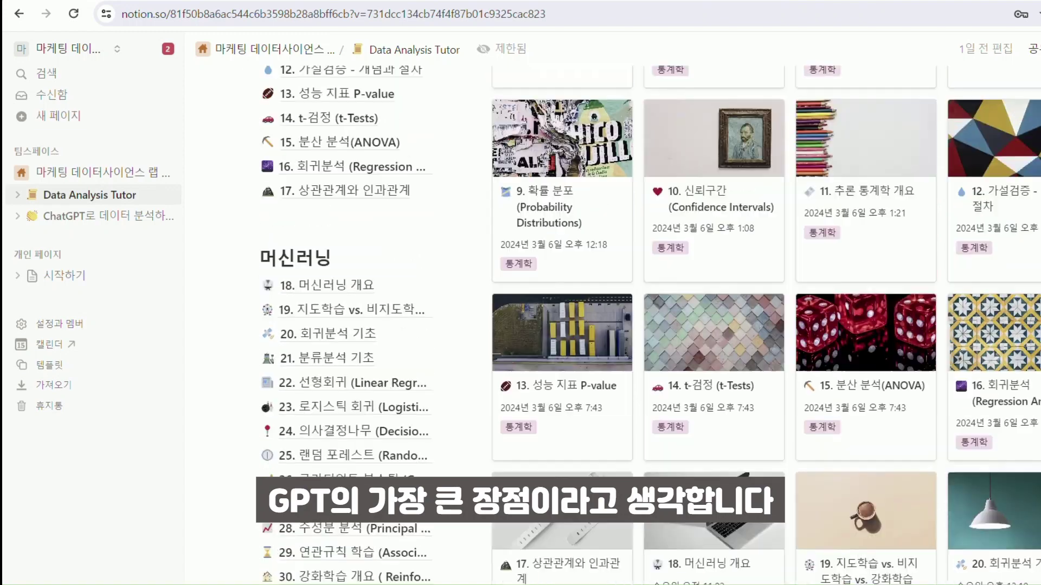
scroll(648, 325, up, 1)
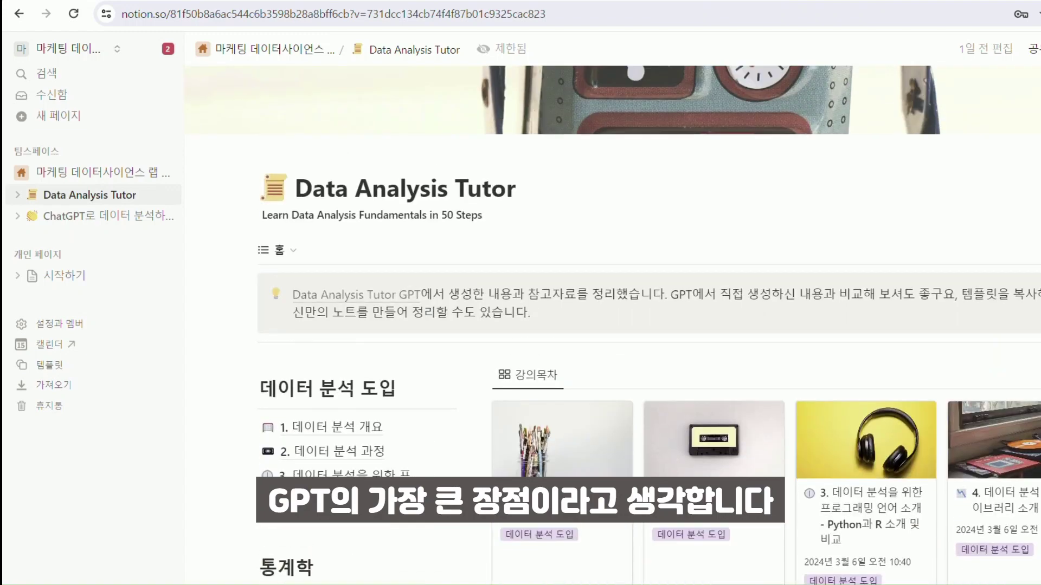